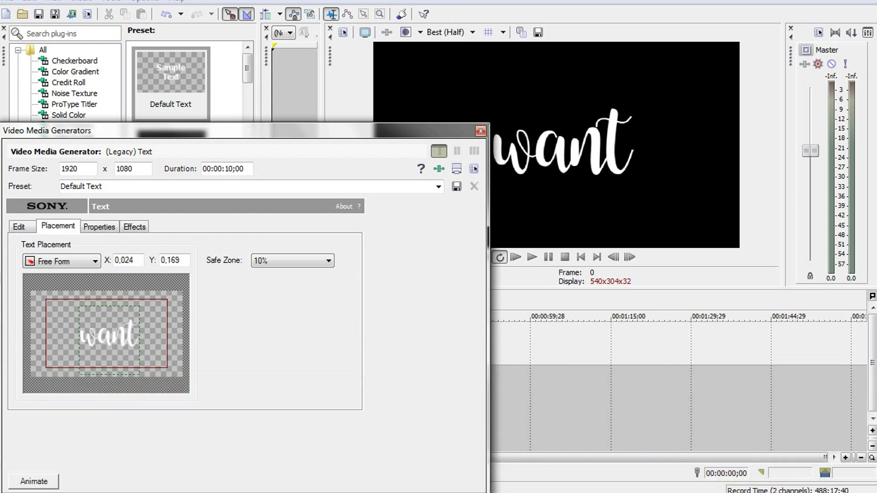
# Move the "want" text slightly up and to the left in the frame and check its placement with the preview grid.
pyautogui.click(480, 131)
pyautogui.click(256, 342)
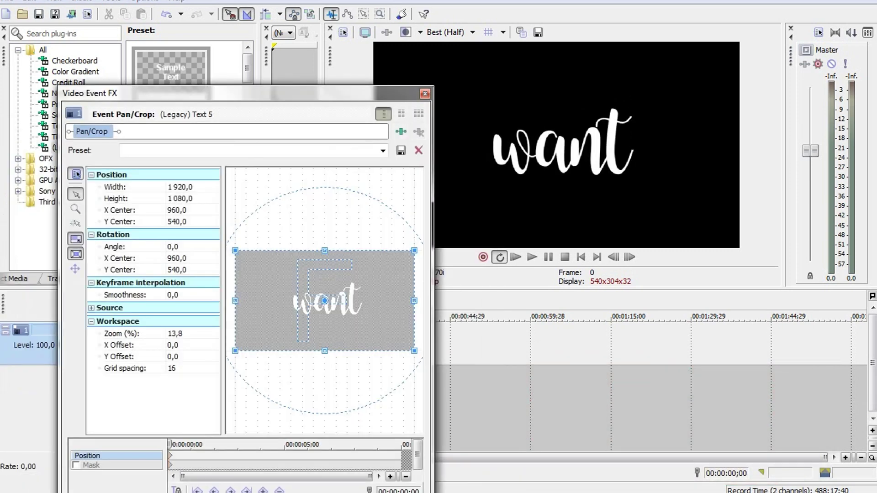
pyautogui.click(424, 94)
pyautogui.click(256, 329)
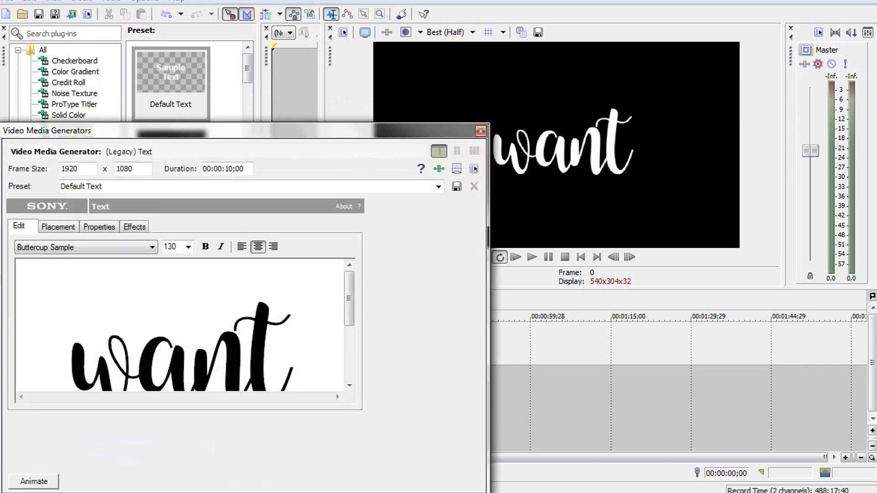
pyautogui.click(480, 131)
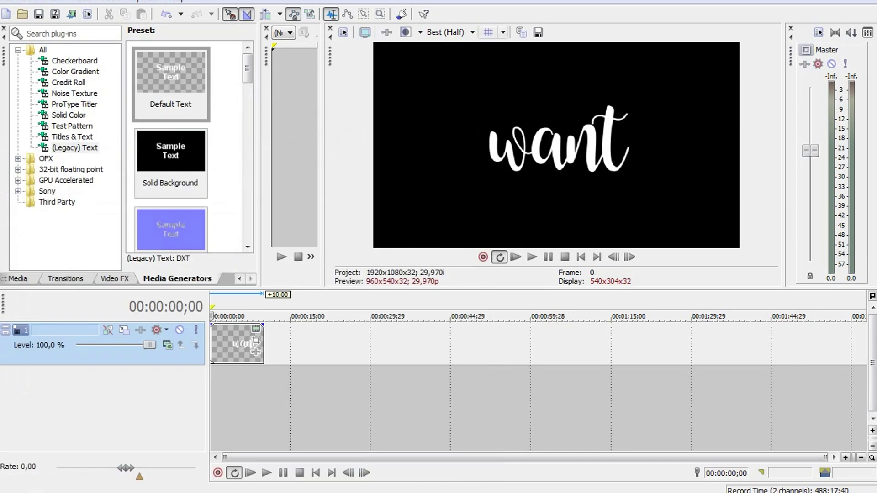
pyautogui.click(488, 32)
pyautogui.click(488, 31)
pyautogui.click(256, 329)
pyautogui.click(480, 131)
# Enable the text event's Pan/Crop mask and draw a closed positive path around the letter "w".
pyautogui.click(256, 340)
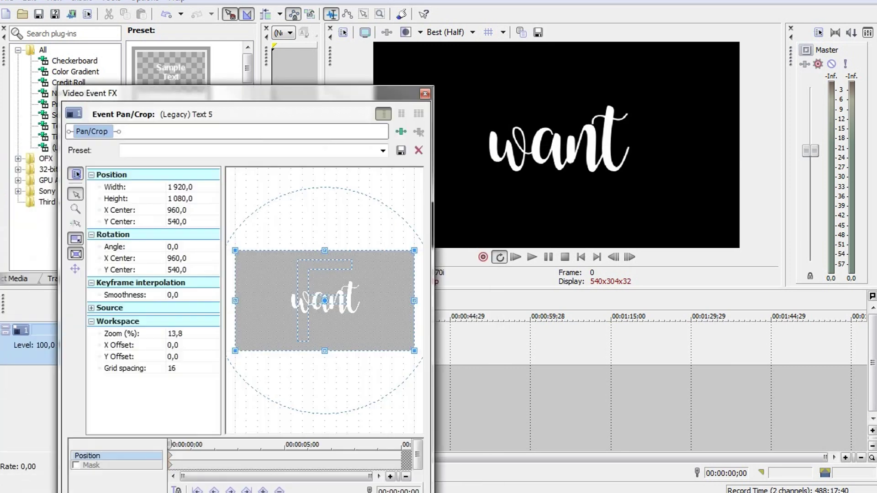
pyautogui.click(76, 465)
pyautogui.click(75, 254)
pyautogui.scroll(5, 283, 297)
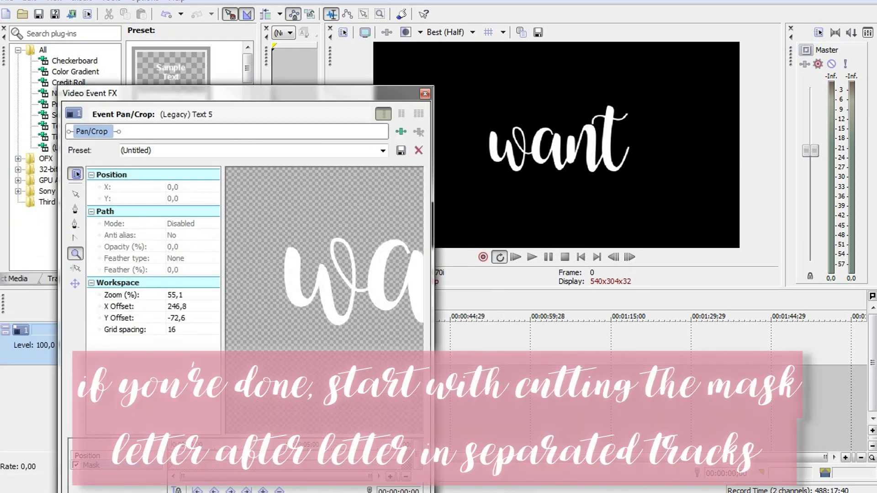
pyautogui.scroll(-3, 324, 274)
pyautogui.scroll(2, 325, 274)
pyautogui.scroll(-2, 325, 274)
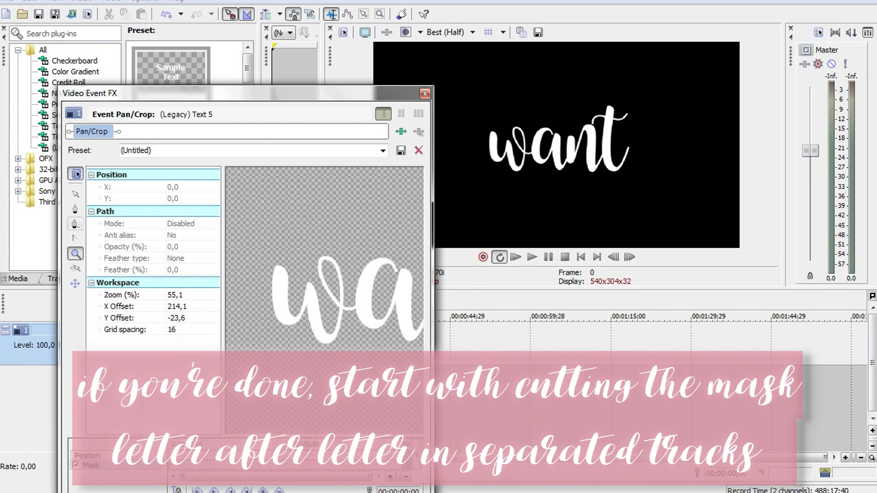
pyautogui.click(75, 209)
pyautogui.click(254, 300)
pyautogui.click(265, 335)
pyautogui.click(304, 357)
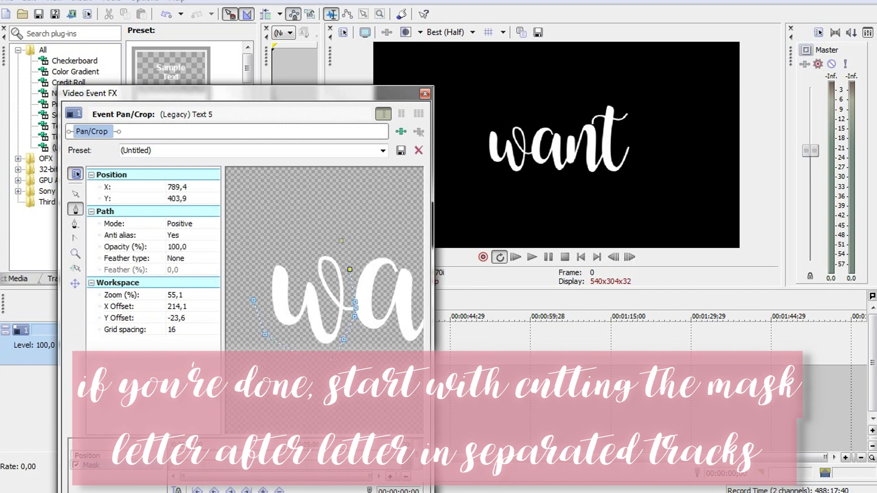
pyautogui.click(254, 300)
# Move the Pan/Crop frame so its centre sits at the upper left of the "w", about 590, 467, with rotation angle 0.
pyautogui.click(87, 455)
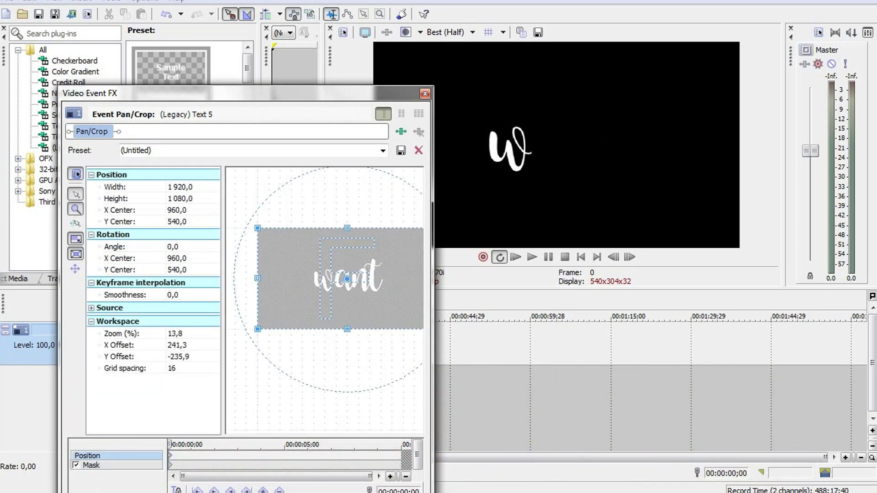
pyautogui.moveTo(347, 279); pyautogui.dragTo(312, 272)
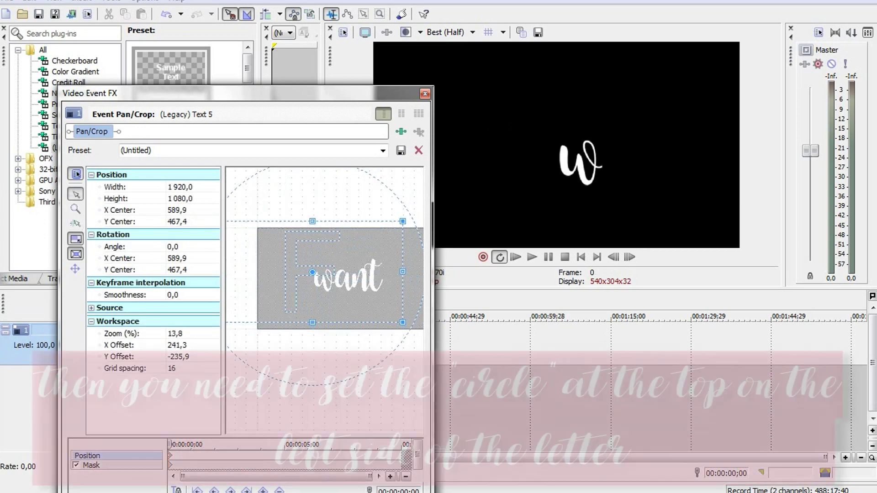
pyautogui.moveTo(276, 194)
pyautogui.mouseDown()
pyautogui.moveTo(234, 236)
pyautogui.moveTo(275, 194)
pyautogui.mouseUp()
pyautogui.rightClick(346, 244)
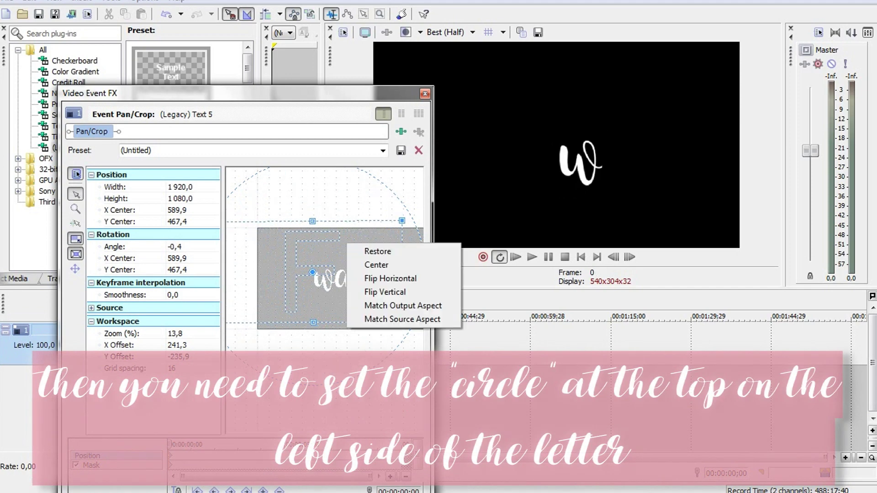
pyautogui.doubleClick(174, 247)
pyautogui.write('0')
pyautogui.press('Return')
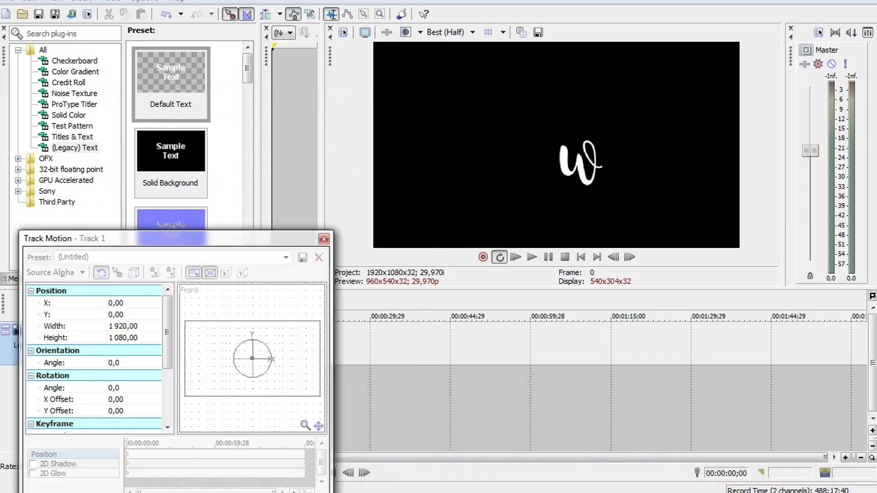
# Set track 1's first Track Motion keyframe to rotation angle -120 and width 0.
pyautogui.moveTo(302, 329); pyautogui.dragTo(282, 408)
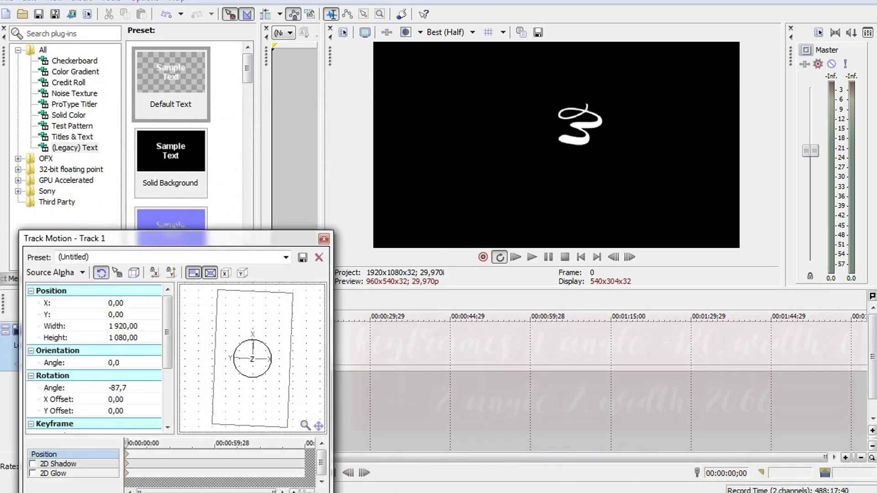
pyautogui.doubleClick(120, 388)
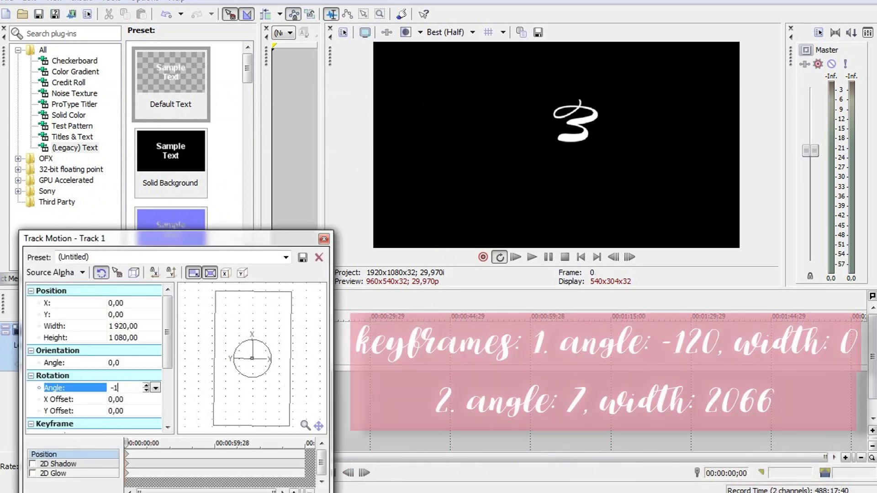
pyautogui.write('-120')
pyautogui.press('Return')
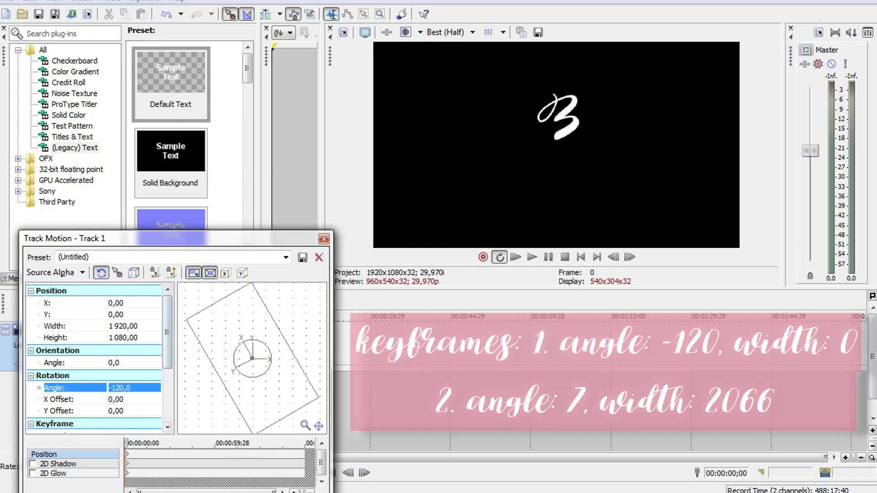
pyautogui.doubleClick(133, 325)
pyautogui.write('0')
pyautogui.press('Return')
# Add a second Track Motion keyframe, restore its box, and set rotation angle 7 and width 2066.
pyautogui.doubleClick(143, 454)
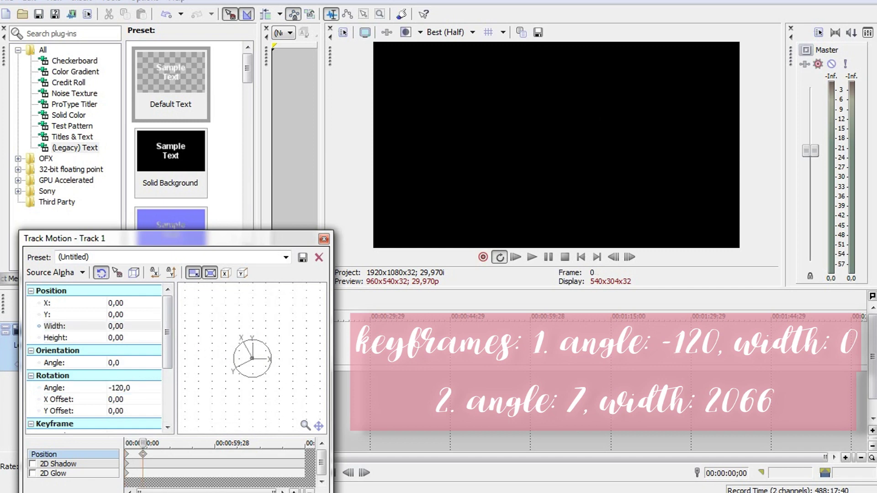
pyautogui.scroll(3, 219, 457)
pyautogui.rightClick(262, 238)
pyautogui.click(293, 260)
pyautogui.moveTo(315, 315); pyautogui.dragTo(321, 325)
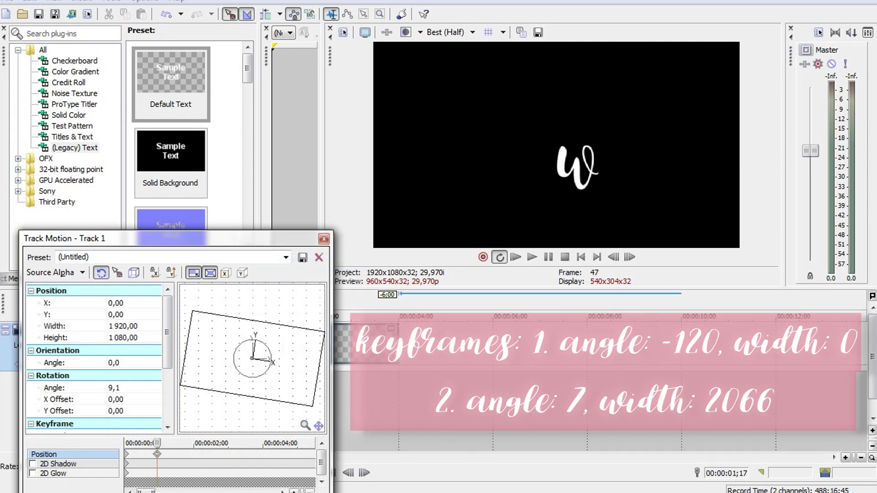
pyautogui.moveTo(192, 311); pyautogui.dragTo(187, 306)
pyautogui.click(69, 388)
pyautogui.doubleClick(115, 388)
pyautogui.write('7')
pyautogui.press('Return')
# Create a third Track Motion keyframe just after the second, with rotation angle 8 and width 2077.
pyautogui.doubleClick(114, 388)
pyautogui.write('8')
pyautogui.press('Return')
pyautogui.click(124, 326)
pyautogui.write('2 077')
pyautogui.press('Return')
# Create a fourth Track Motion keyframe with rotation angle -1,3 and width 1950,45.
pyautogui.click(184, 446)
pyautogui.doubleClick(114, 388)
pyautogui.write('-1,3')
pyautogui.press('Return')
pyautogui.moveTo(324, 315); pyautogui.dragTo(319, 318)
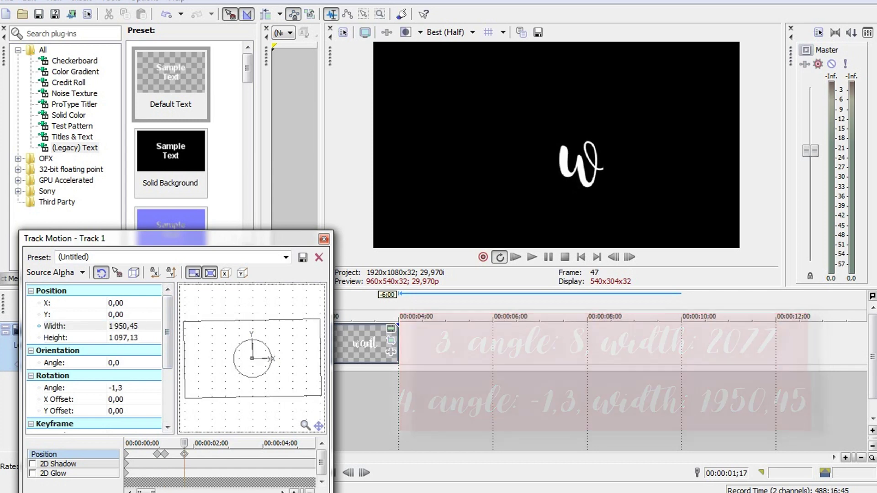
# Create a fifth Track Motion keyframe around two seconds and restore the box there.
pyautogui.moveTo(184, 443); pyautogui.dragTo(207, 443)
pyautogui.rightClick(272, 307)
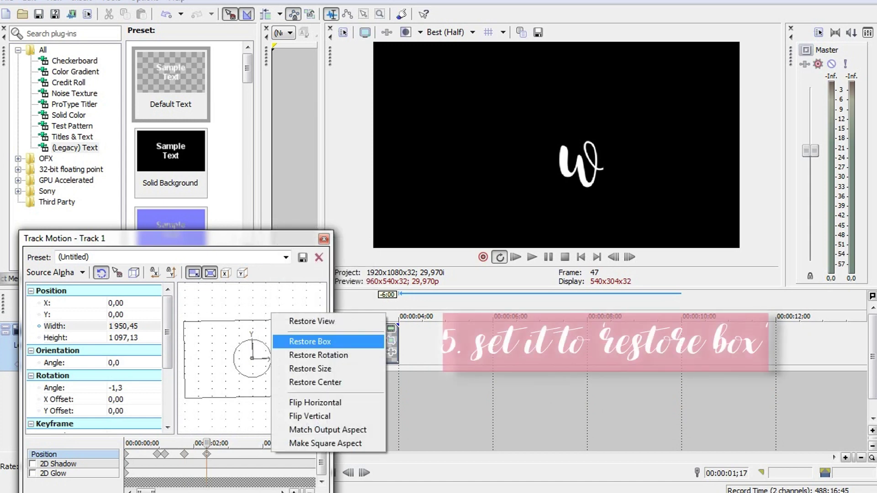
pyautogui.click(292, 341)
# Set all Track Motion keyframes to Fast interpolation and the second keyframe to Smooth.
pyautogui.click(127, 454)
pyautogui.rightClick(156, 454)
pyautogui.click(181, 393)
pyautogui.click(157, 454)
pyautogui.rightClick(156, 454)
pyautogui.click(188, 420)
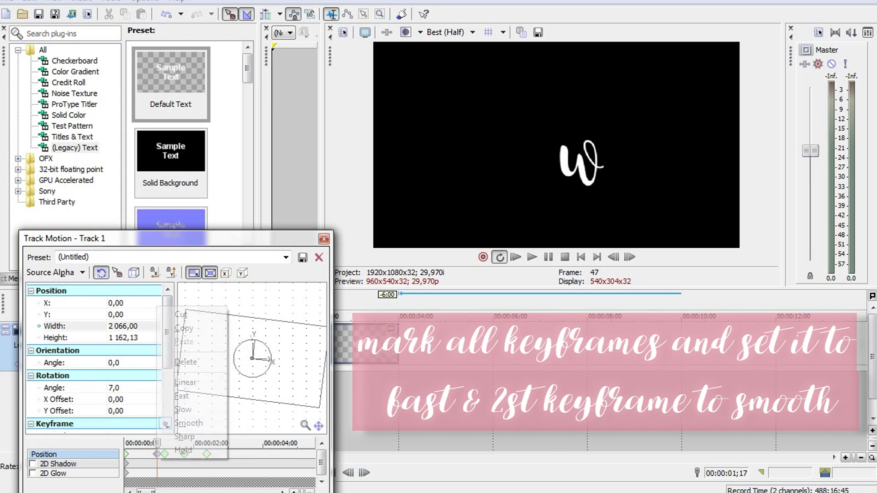
# Shift track 1's motion keyframes earlier on the timeline, the last to about 00:00:01;10, and preview the "w" animation.
pyautogui.click(324, 239)
pyautogui.press('space')
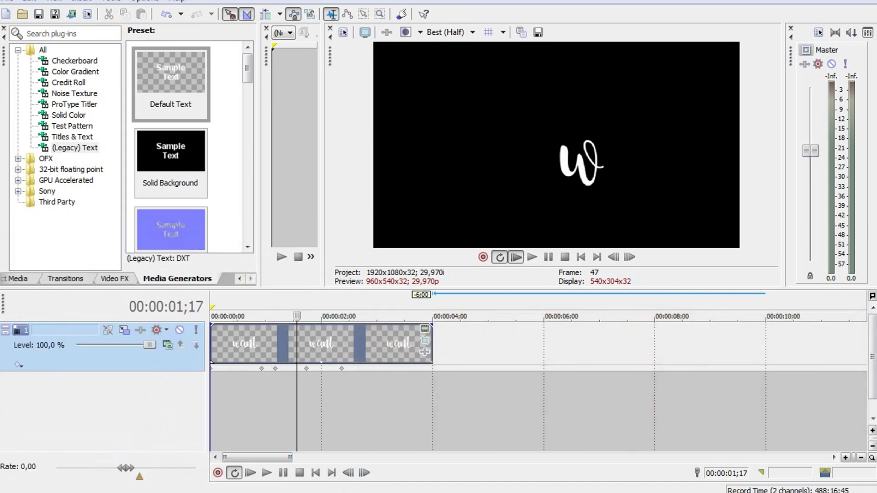
pyautogui.press('Return')
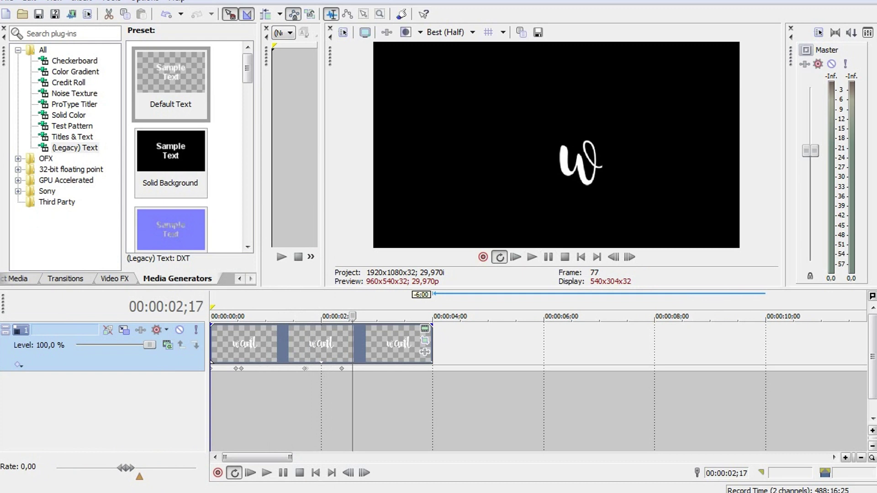
pyautogui.press('Up')
pyautogui.press('Up')
pyautogui.press('Up')
pyautogui.press('Up')
pyautogui.press('Up')
pyautogui.press('Up')
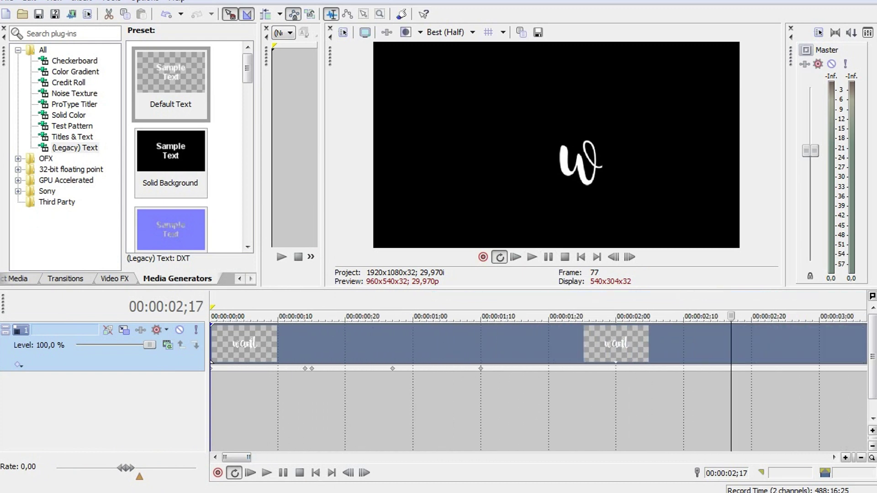
pyautogui.click(515, 257)
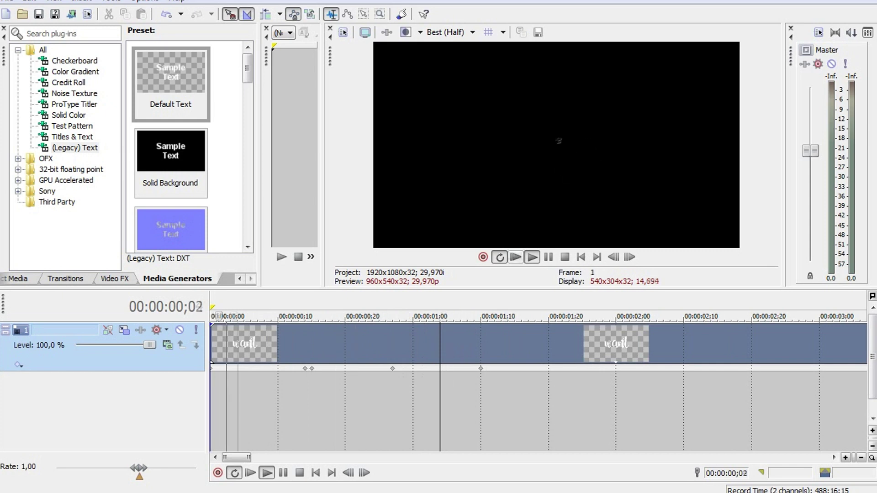
pyautogui.press('Return')
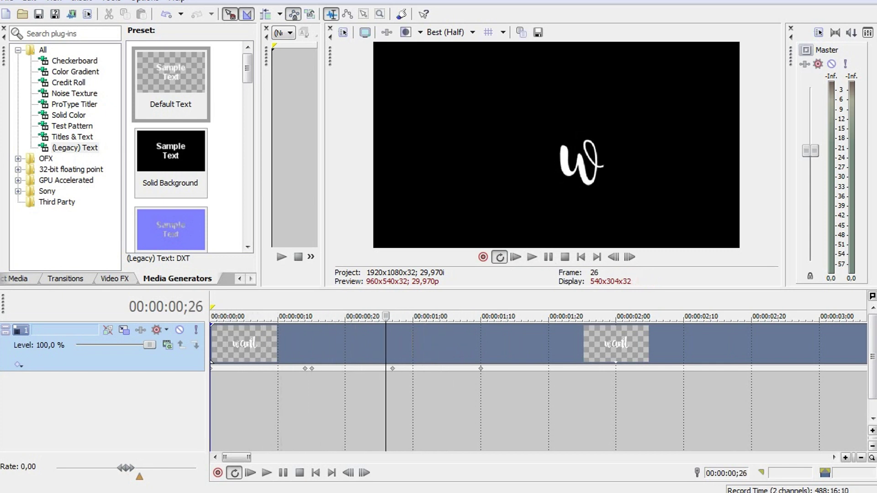
# Apply the Sony Linear Blur effect with the Horizontal Light preset to the text event on track 1.
pyautogui.press('Down')
pyautogui.hotkey('alt', '8')
pyautogui.scroll(-5, 69, 151)
pyautogui.click(68, 223)
pyautogui.moveTo(186, 157); pyautogui.dragTo(366, 342)
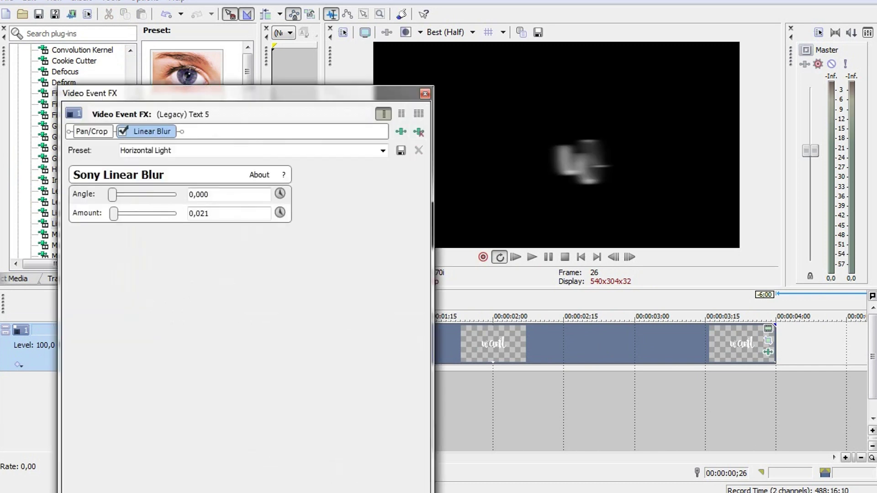
# Lower the Linear Blur amount, animate it, and add a keyframe at frame 9 with amount 0,000.
pyautogui.moveTo(114, 213); pyautogui.dragTo(112, 213)
pyautogui.click(279, 212)
pyautogui.moveTo(367, 472); pyautogui.dragTo(197, 473)
pyautogui.click(229, 403)
pyautogui.click(229, 423)
pyautogui.moveTo(112, 213); pyautogui.dragTo(110, 213)
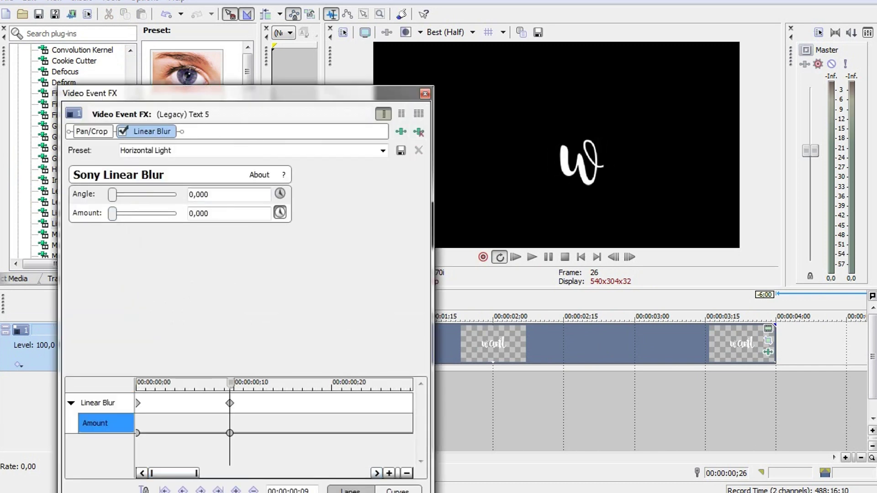
# Play back the "w" animation with the Linear Blur applied.
pyautogui.click(425, 93)
pyautogui.click(516, 256)
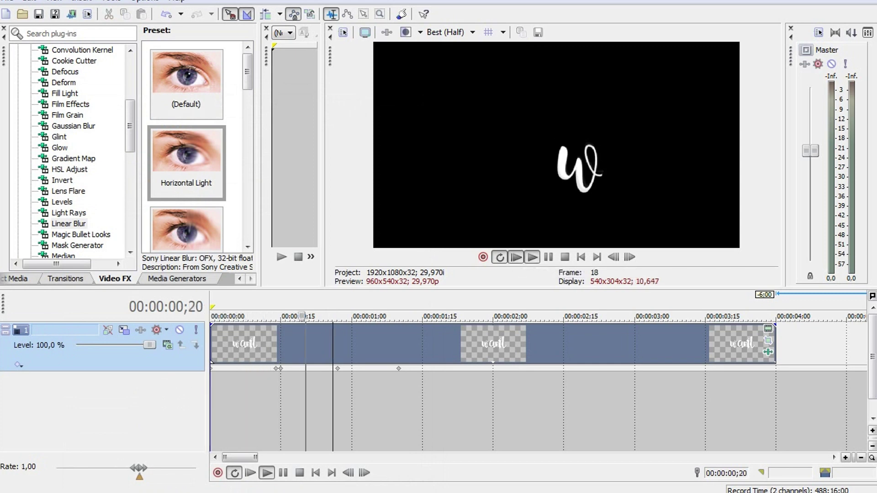
pyautogui.press('Return')
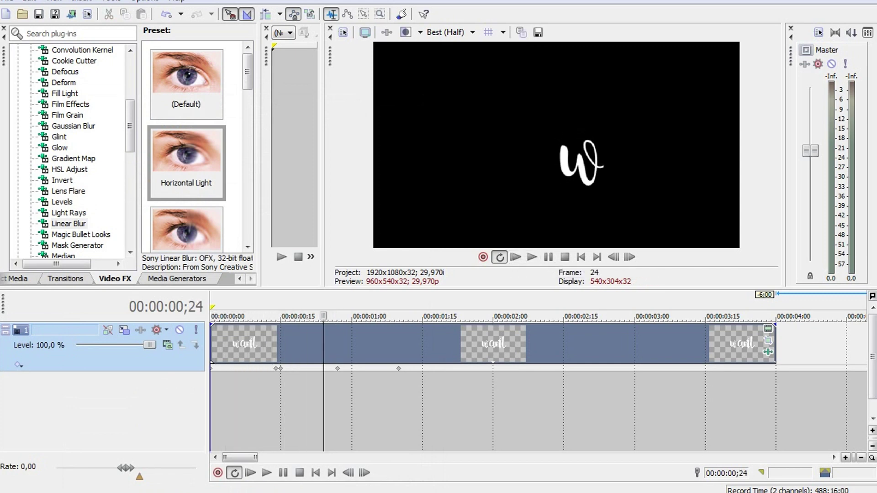
# Change track 1's compositing mode and duplicate the track.
pyautogui.click(168, 345)
pyautogui.click(219, 133)
pyautogui.rightClick(718, 358)
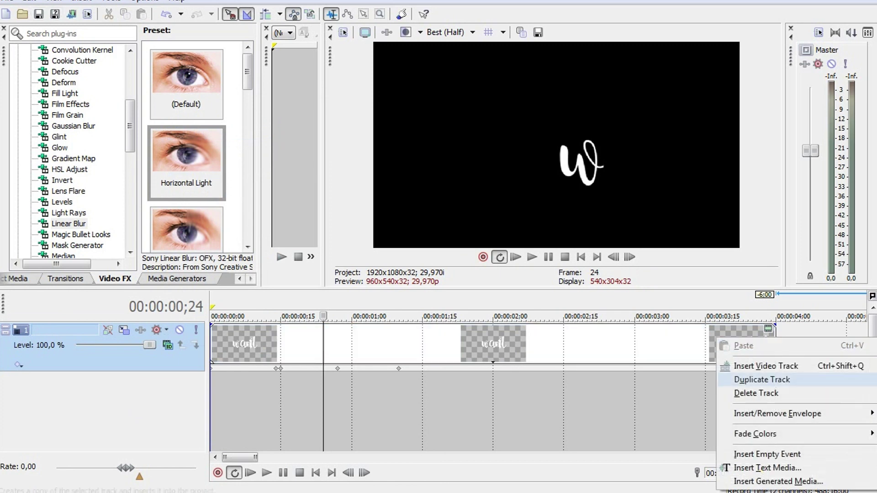
pyautogui.click(754, 380)
# Copy the text event on track 1 and paste it after the original as a new copy of the source media.
pyautogui.scroll(-1, 539, 366)
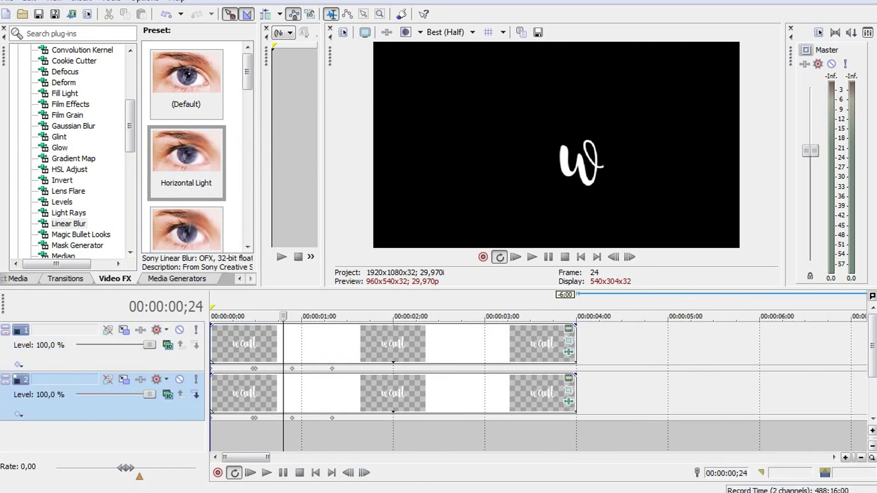
pyautogui.click(260, 338)
pyautogui.rightClick(261, 336)
pyautogui.click(274, 124)
pyautogui.click(597, 342)
pyautogui.hotkey('ctrl', 'v')
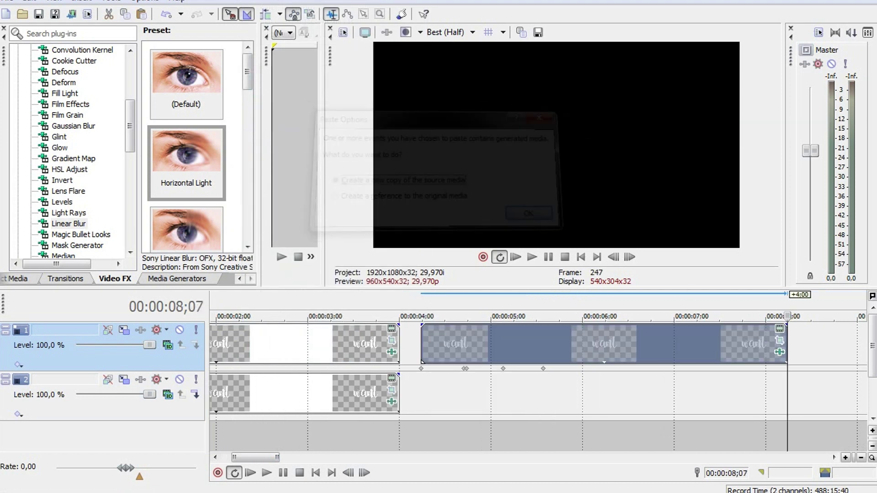
pyautogui.press('Return')
# Delete the original event from track 1 and move the pasted copy to start slightly after track 2's event.
pyautogui.rightClick(352, 390)
pyautogui.click(438, 108)
pyautogui.hscroll(-4, 411, 348)
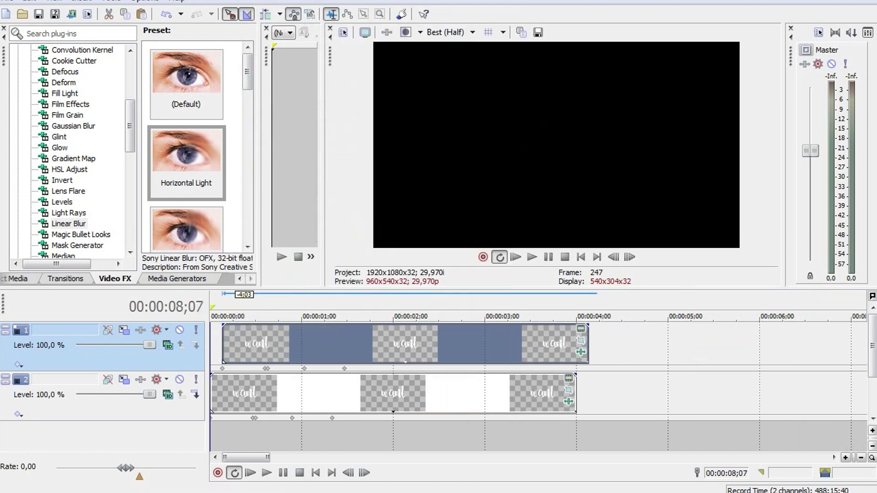
pyautogui.click(321, 343)
# Replace the "w" mask on track 1's text event with a closed positive mask drawn around the letter "a".
pyautogui.click(601, 351)
pyautogui.click(602, 341)
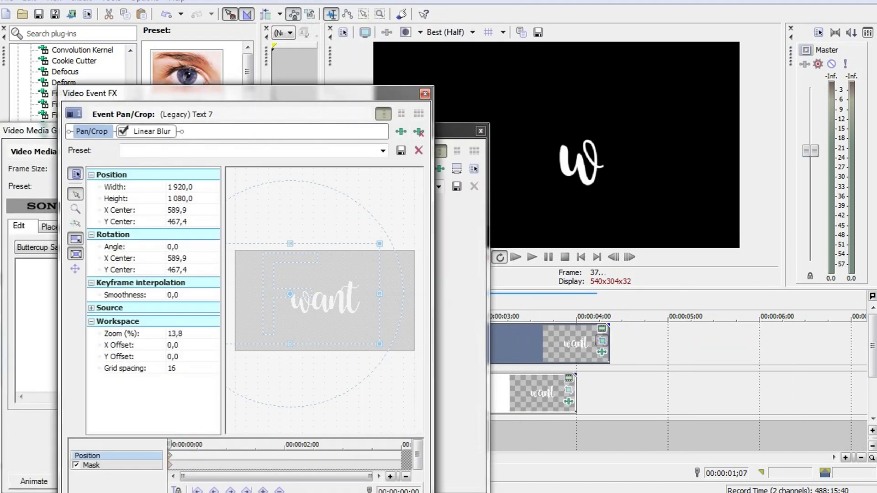
pyautogui.scroll(5, 324, 302)
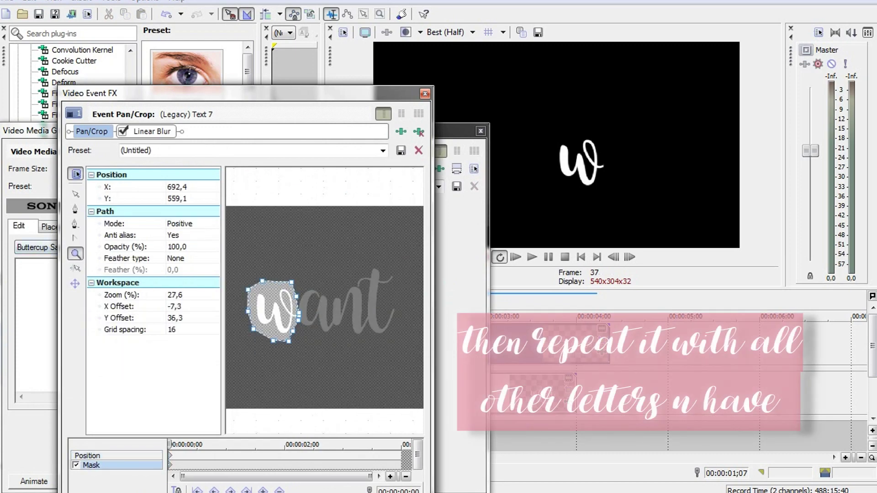
pyautogui.click(75, 224)
pyautogui.click(75, 208)
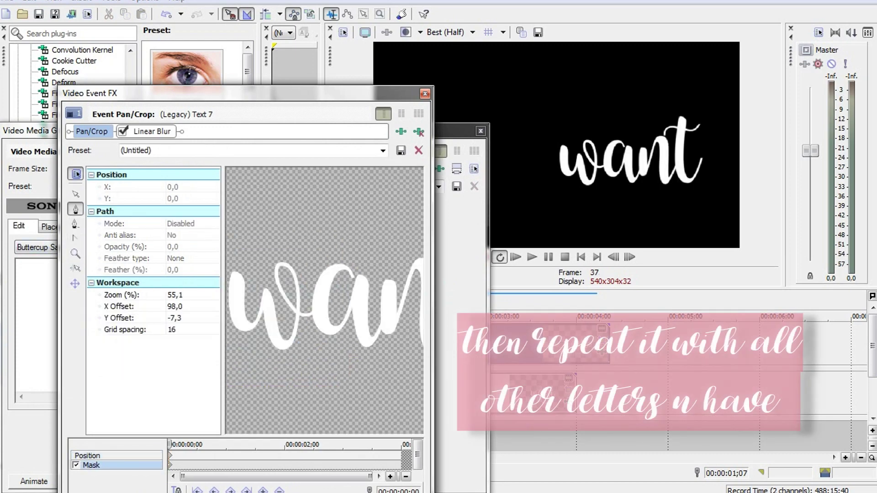
pyautogui.click(311, 311)
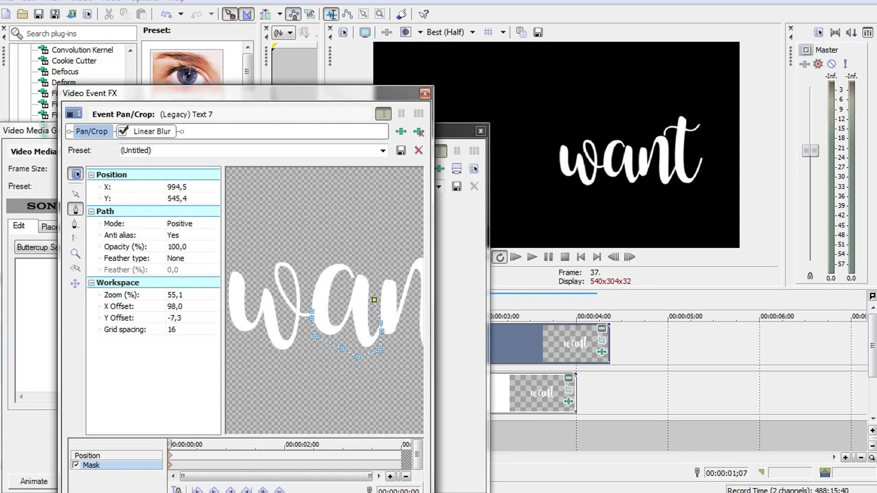
pyautogui.click(312, 277)
pyautogui.click(309, 297)
pyautogui.click(311, 311)
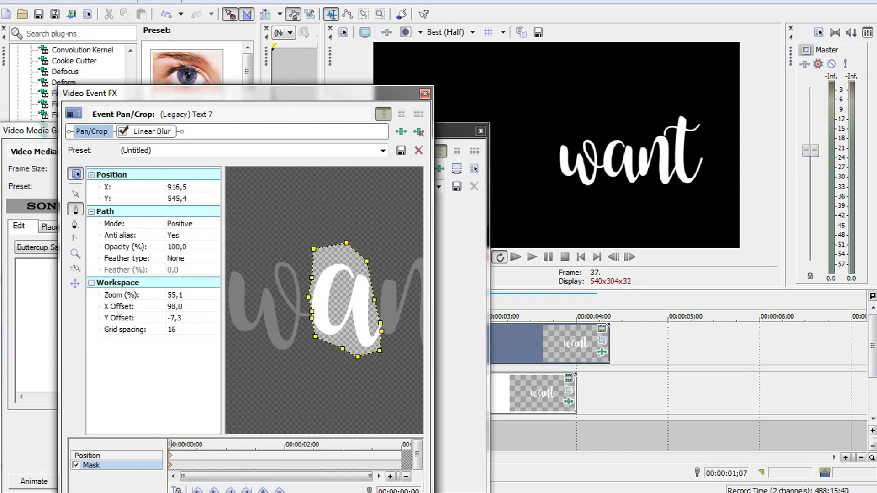
# Refine the anchor points of the "a" mask on track 1 where the letter meets its neighbouring letters.
pyautogui.click(76, 253)
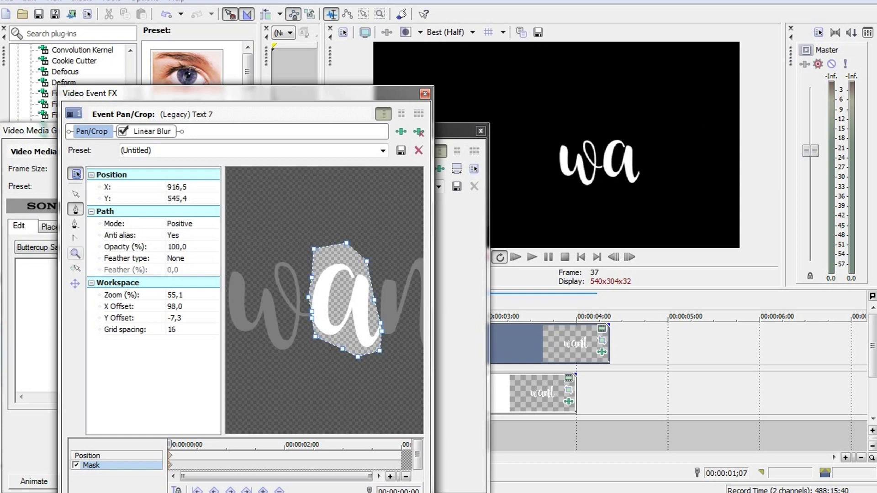
pyautogui.click(316, 315)
pyautogui.click(325, 301)
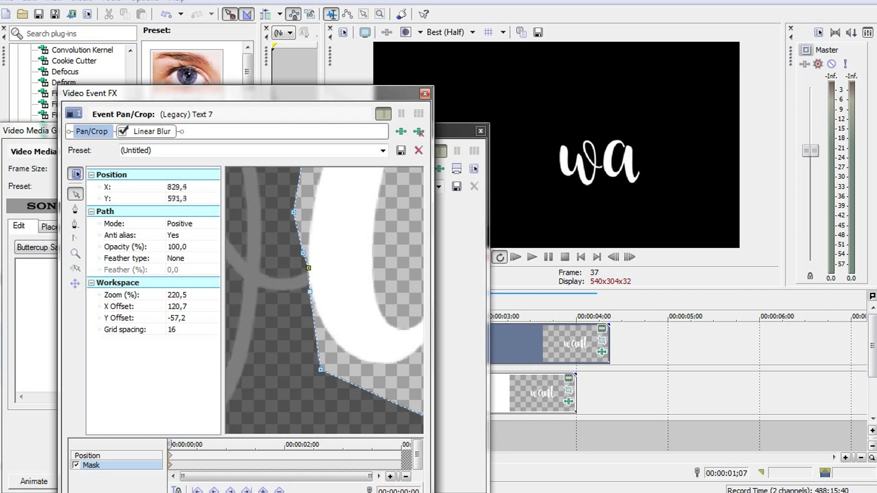
pyautogui.moveTo(365, 297); pyautogui.dragTo(274, 302)
pyautogui.click(272, 320)
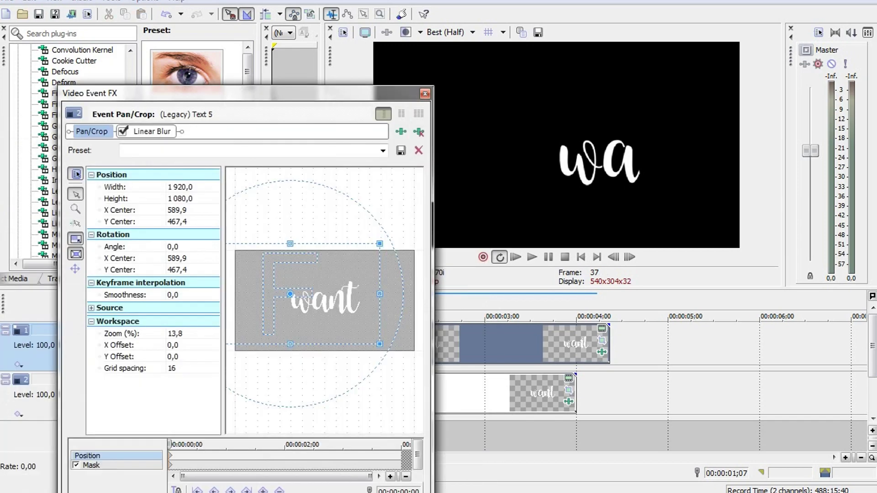
# Adjust the mask edge of track 2's event around the end of the "w" connecting stroke, adding an anchor and moving the edge points.
pyautogui.click(91, 465)
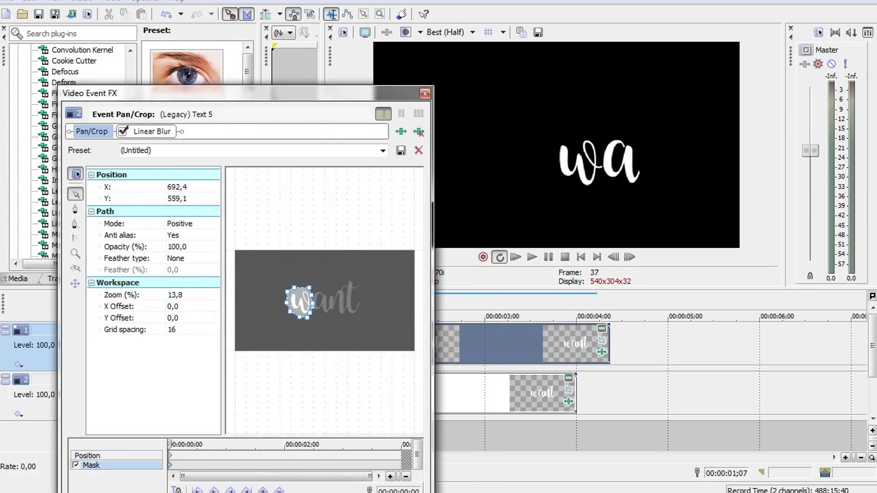
pyautogui.click(76, 254)
pyautogui.scroll(12, 313, 301)
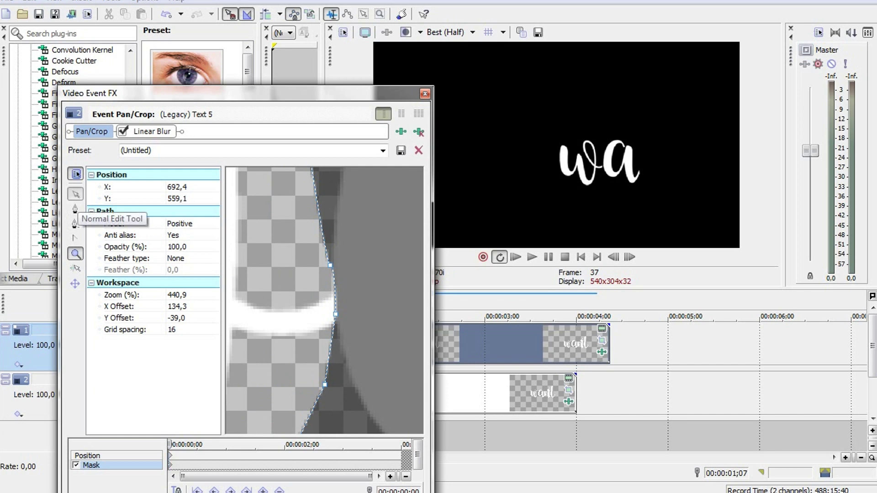
pyautogui.click(76, 209)
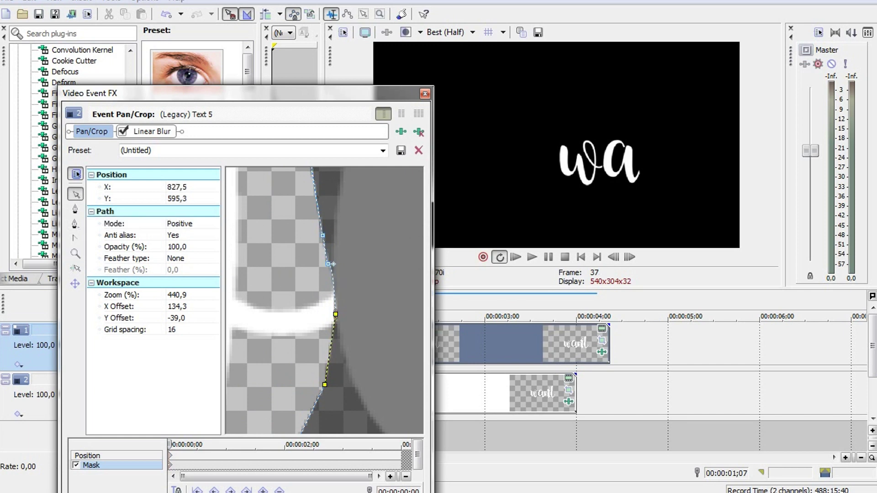
pyautogui.moveTo(336, 314); pyautogui.dragTo(337, 329)
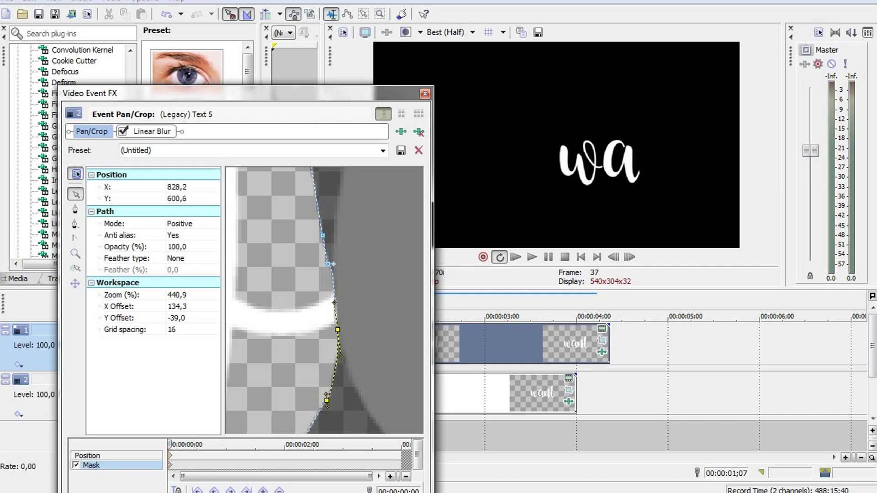
pyautogui.click(425, 94)
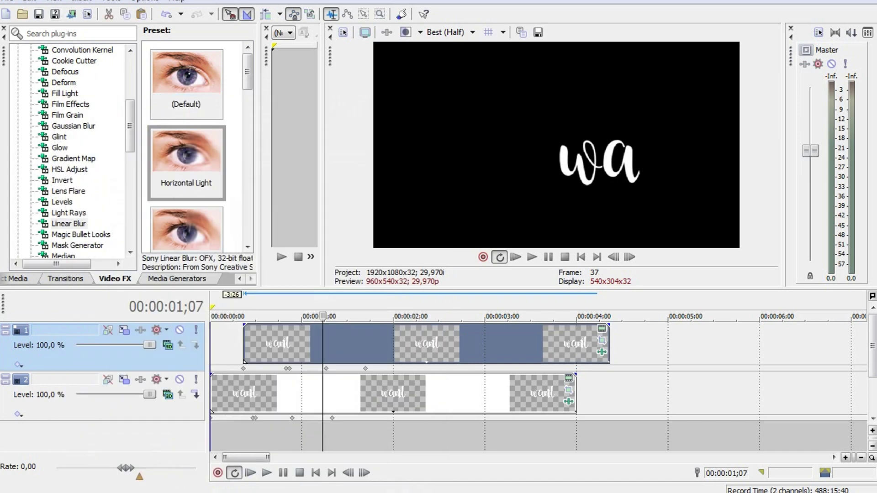
# Nudge track 1's event a few frames earlier on the timeline and play back the "wa" animation.
pyautogui.press('KP_1')
pyautogui.press('KP_1')
pyautogui.press('KP_1')
pyautogui.press('KP_1')
pyautogui.press('KP_1')
pyautogui.press('KP_1')
pyautogui.press('space')
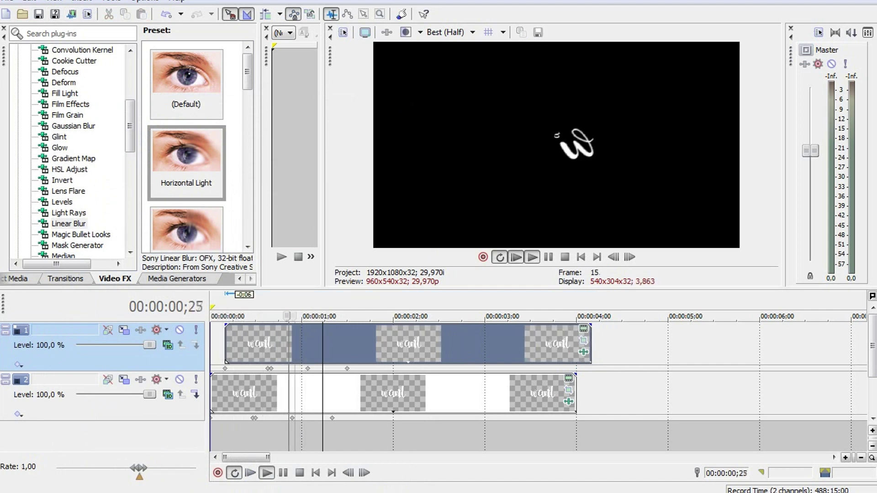
pyautogui.press('Return')
# Shift the pan/crop frame of track 1's "a" event horizontally to X Center 851,1 and play back the animation.
pyautogui.click(583, 340)
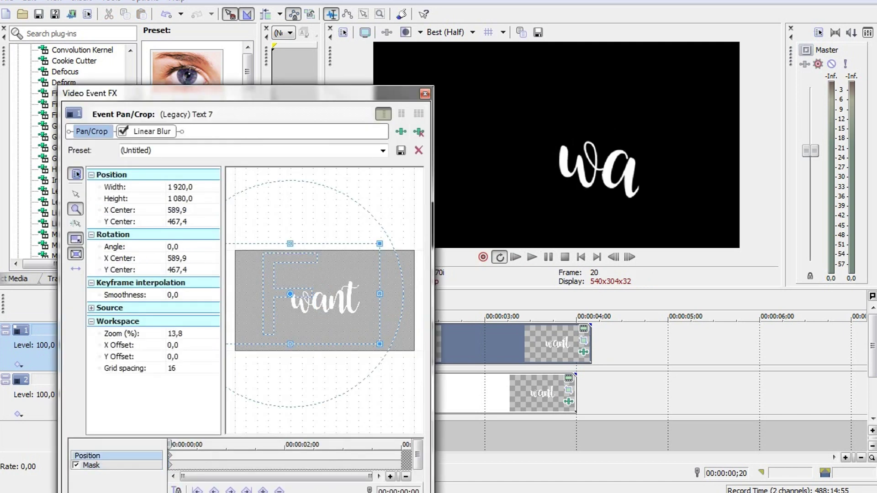
pyautogui.scroll(5, 324, 301)
pyautogui.moveTo(237, 263); pyautogui.dragTo(337, 262)
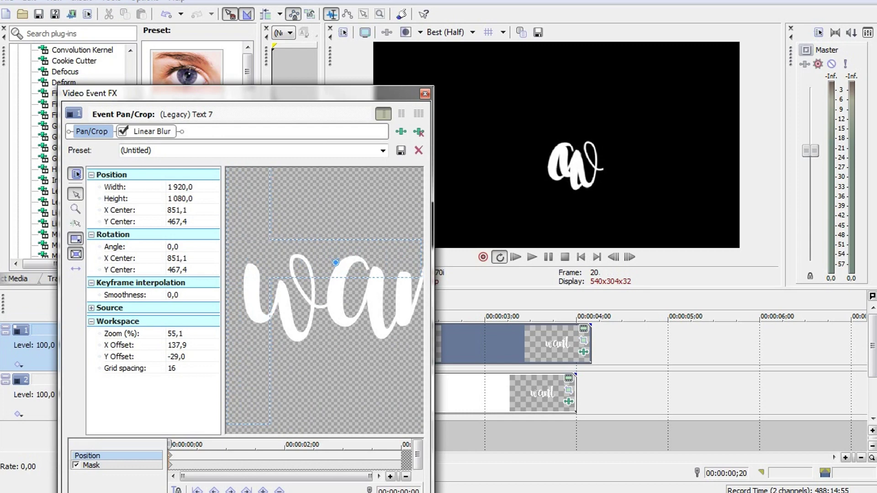
pyautogui.press('Escape')
pyautogui.press('space')
pyautogui.press('Return')
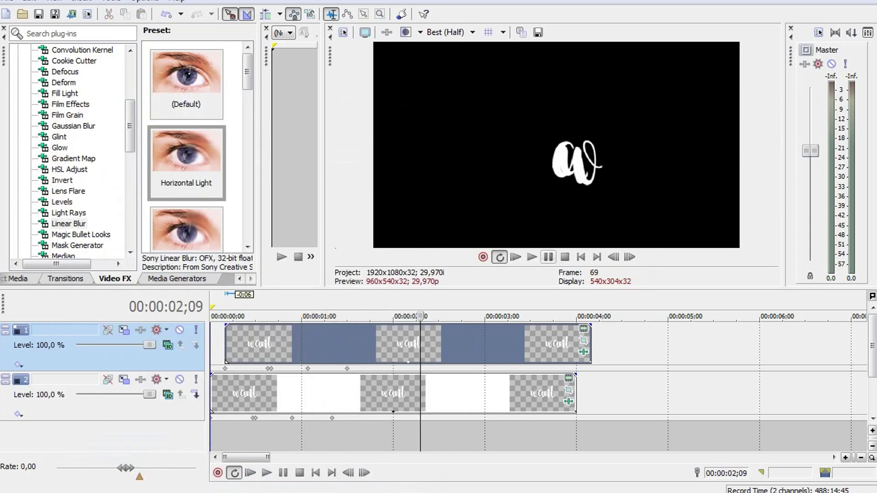
# Fine-tune the horizontal pan/crop position of track 2's "w" event.
pyautogui.click(568, 391)
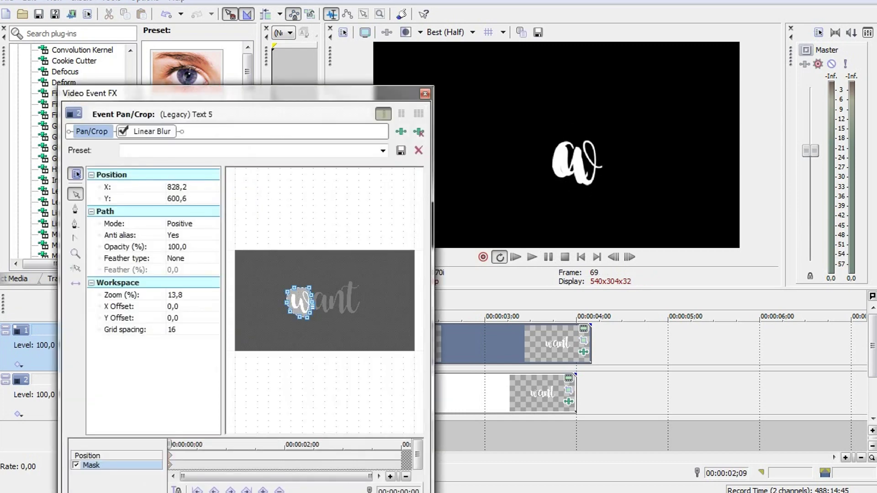
pyautogui.click(92, 455)
pyautogui.scroll(5, 324, 301)
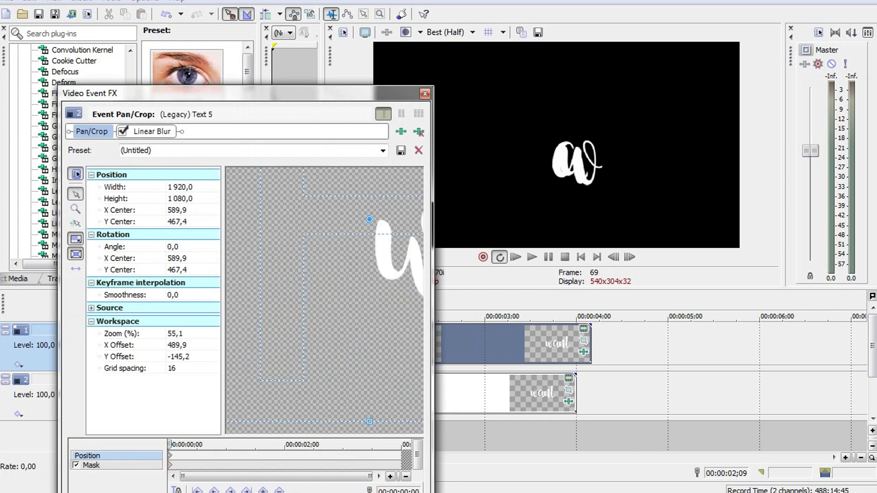
pyautogui.press('Escape')
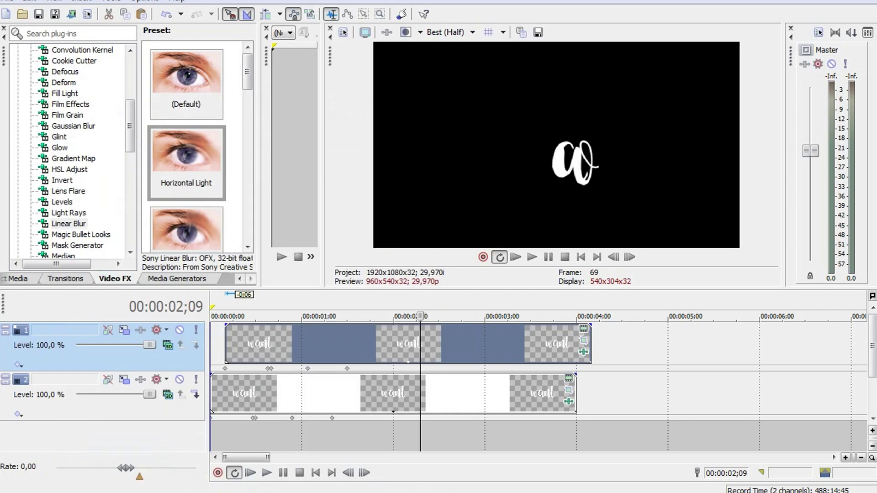
# Duplicate track 1 and paste its text event after the original as a new copy of the source media.
pyautogui.rightClick(634, 335)
pyautogui.click(671, 376)
pyautogui.rightClick(432, 343)
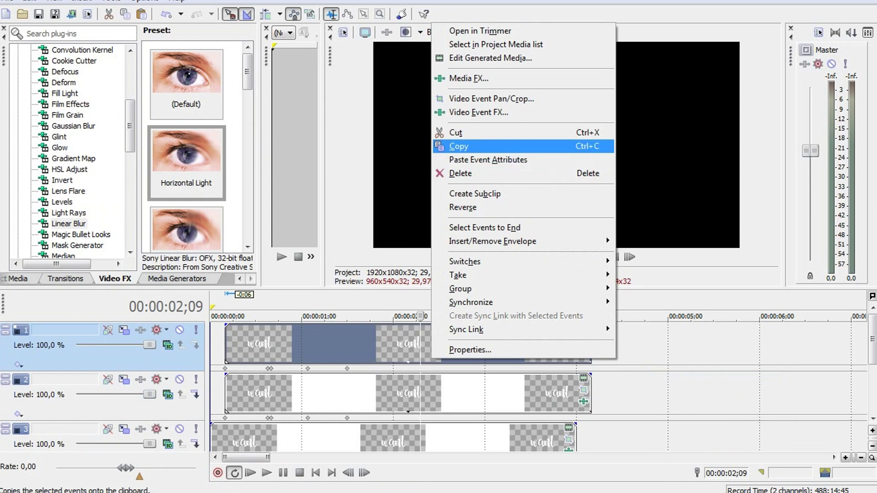
pyautogui.click(460, 145)
pyautogui.click(610, 342)
pyautogui.hotkey('ctrl', 'v')
pyautogui.press('Return')
# Delete track 1's original event and move the pasted copy to start slightly after the "a" event on track 2.
pyautogui.rightClick(354, 351)
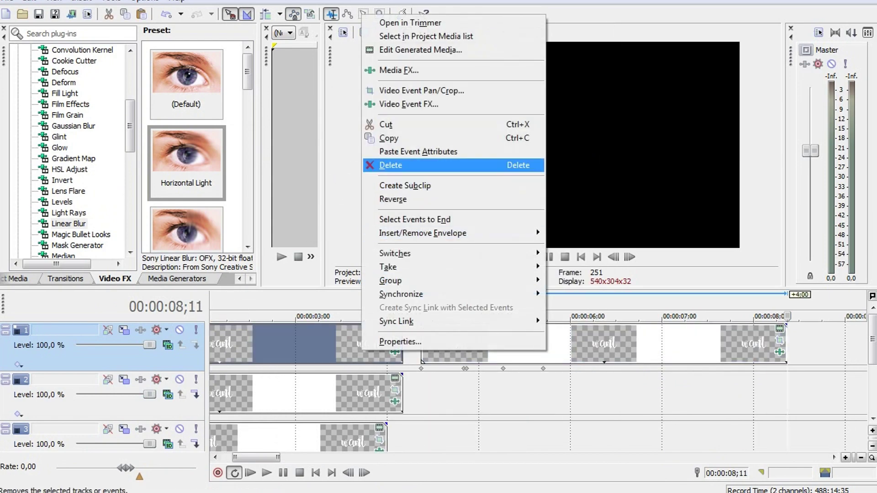
pyautogui.click(379, 160)
pyautogui.moveTo(360, 347); pyautogui.dragTo(293, 347)
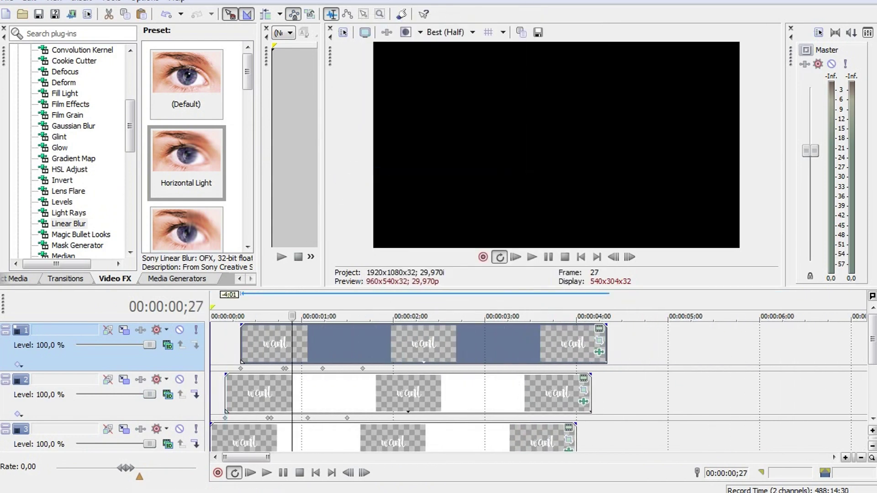
# Replace the "a" mask on track 1's new text event with a closed positive mask around the letter "n".
pyautogui.click(598, 340)
pyautogui.click(92, 465)
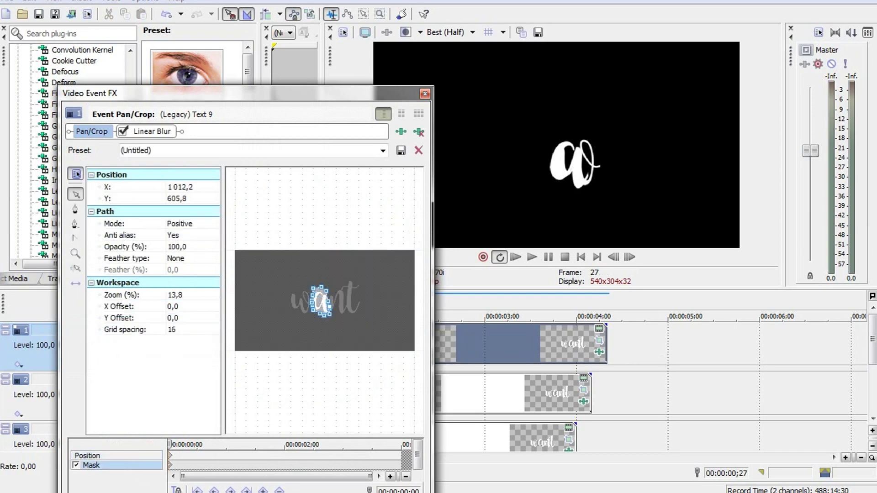
pyautogui.scroll(5, 347, 304)
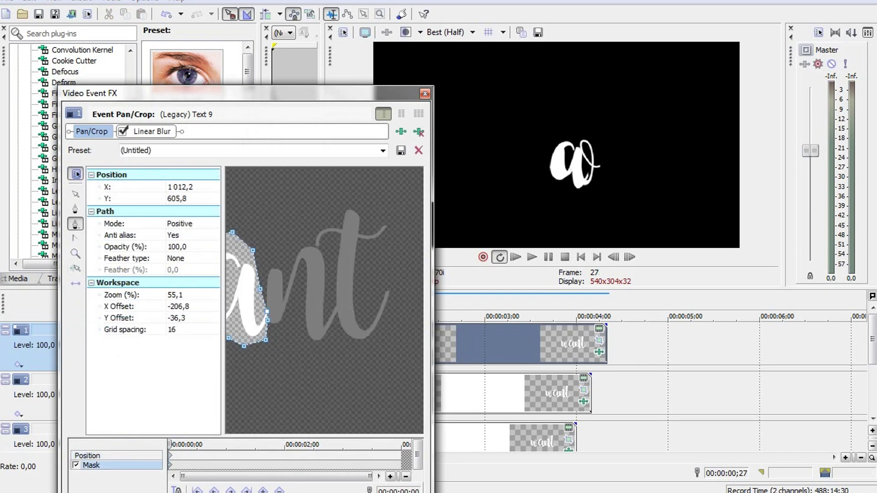
pyautogui.press('Delete')
pyautogui.click(265, 313)
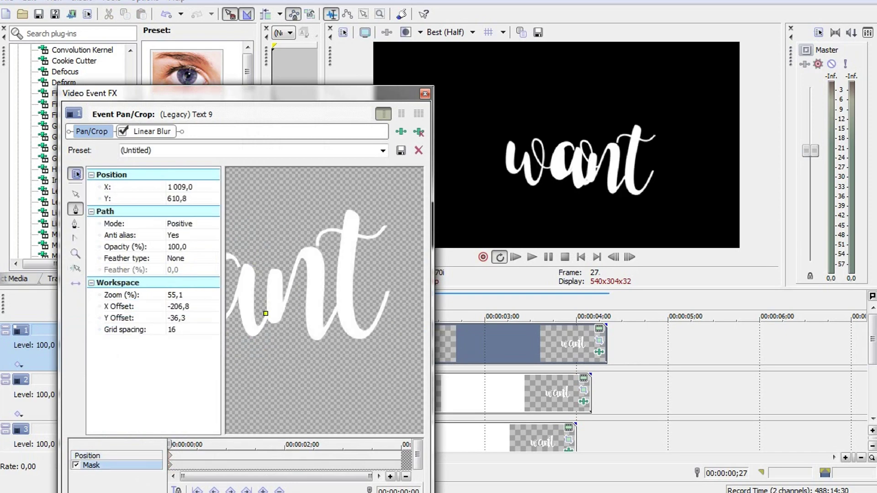
pyautogui.click(264, 262)
pyautogui.click(260, 289)
pyautogui.click(266, 313)
# Refine the "n" mask's anchor points where the letter joins the "t" and the "a".
pyautogui.click(75, 254)
pyautogui.click(302, 295)
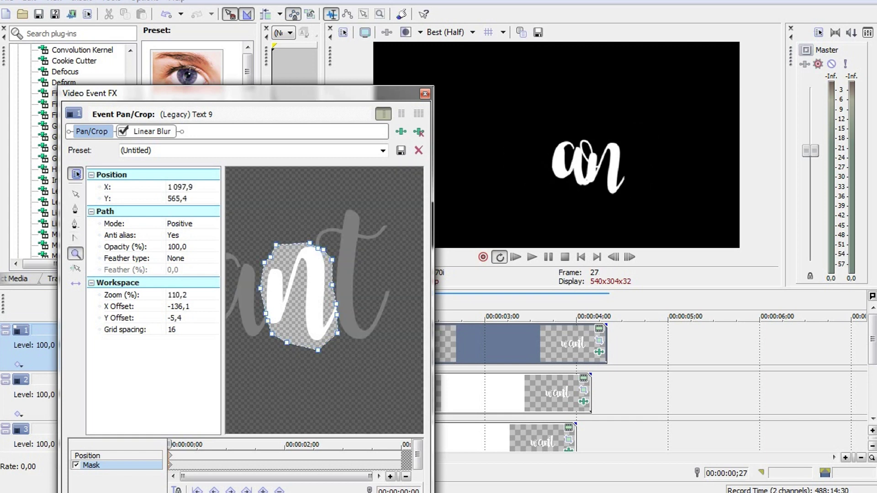
pyautogui.click(404, 343)
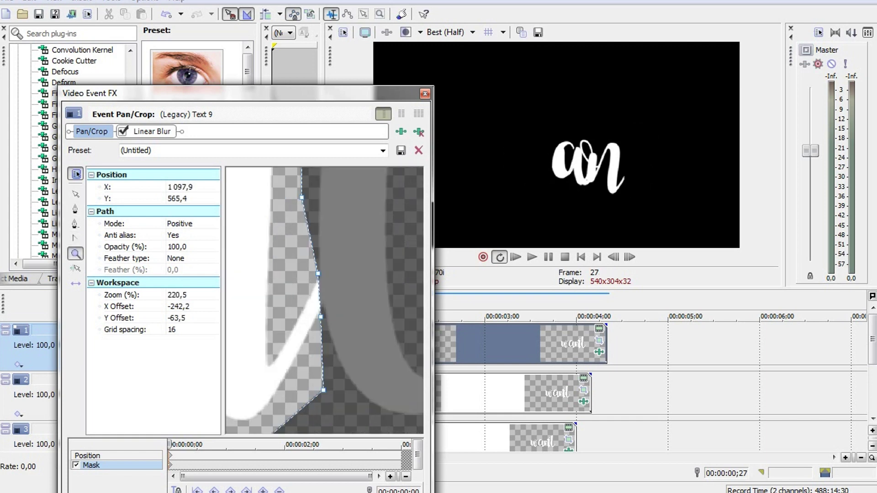
pyautogui.click(318, 273)
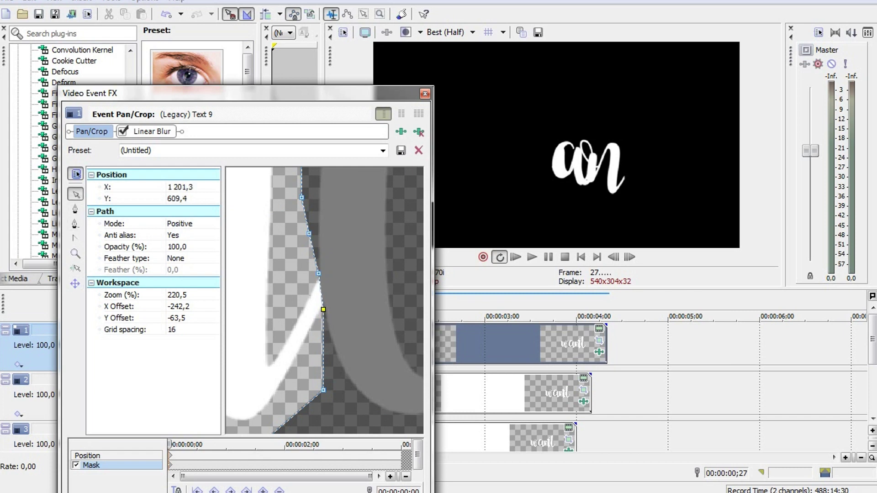
pyautogui.scroll(-5, 324, 300)
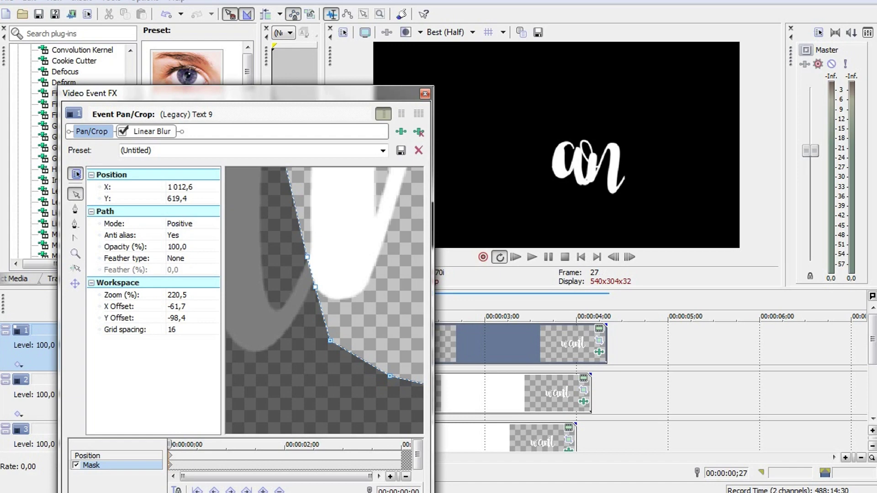
pyautogui.press('Escape')
# Shift the pan/crop frame of track 1's "n" event horizontally to X Center 1 014,4.
pyautogui.click(600, 340)
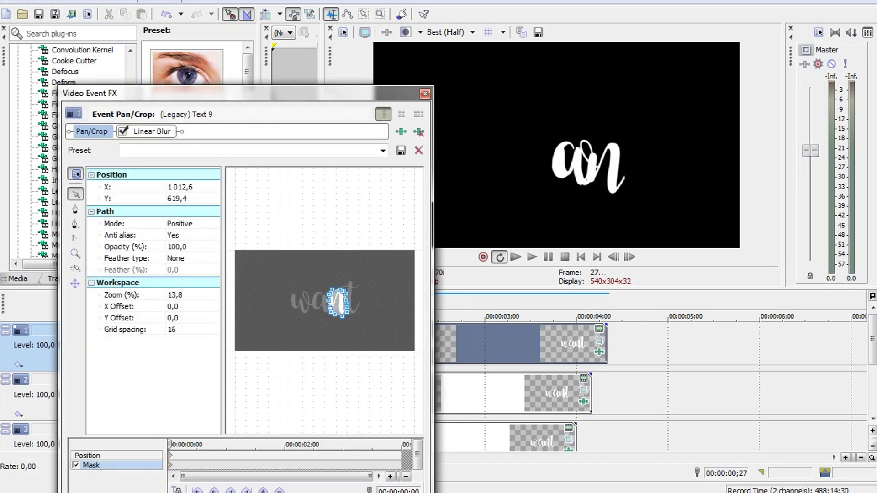
pyautogui.scroll(5, 332, 307)
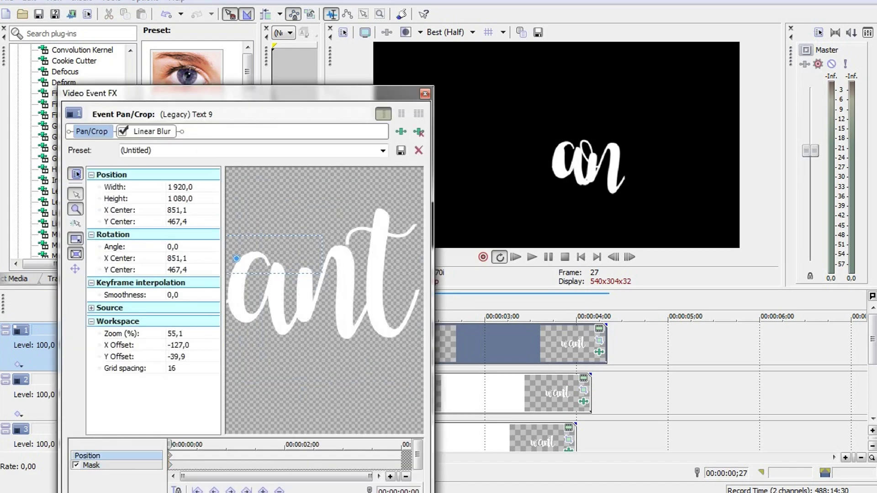
pyautogui.click(76, 268)
pyautogui.moveTo(237, 258); pyautogui.dragTo(298, 258)
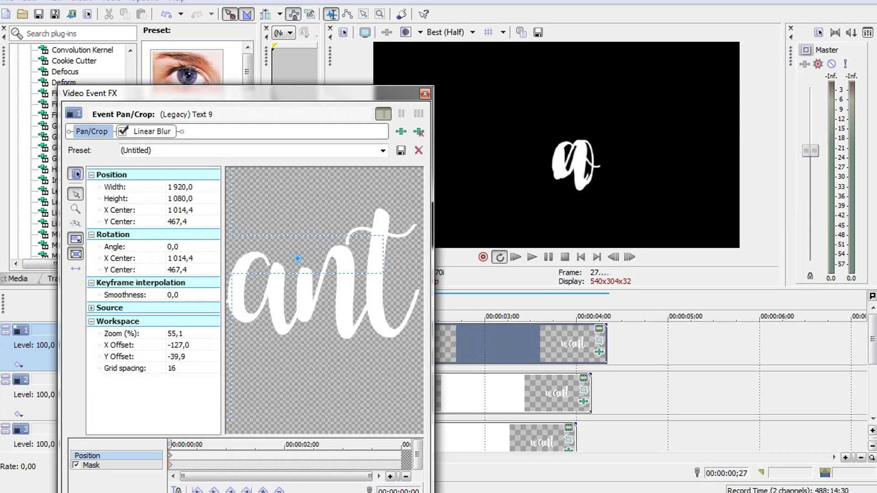
pyautogui.click(425, 93)
# Duplicate the "n" track and paste a copy of its text event after the original on track 1.
pyautogui.rightClick(652, 343)
pyautogui.rightClick(408, 344)
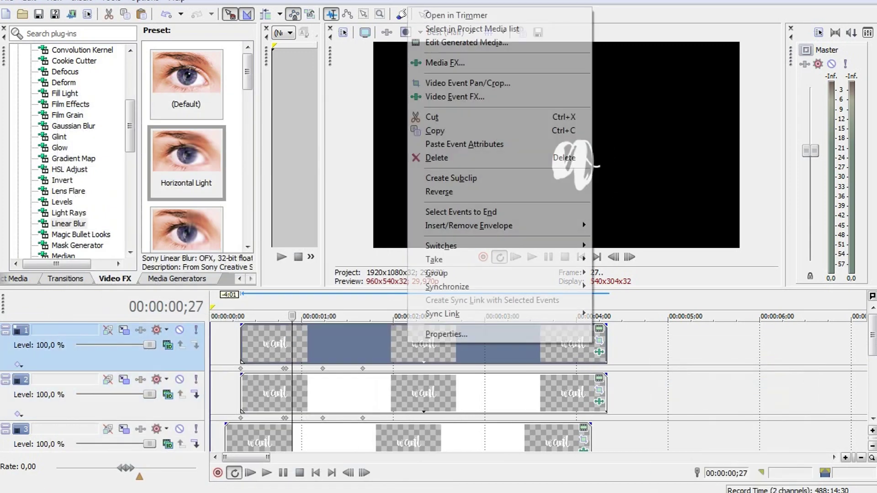
pyautogui.click(628, 347)
pyautogui.hotkey('ctrl', 'v')
# Delete the original event from track 1 and move the pasted copy to start slightly after the "n" event on track 2.
pyautogui.rightClick(362, 343)
pyautogui.click(393, 166)
pyautogui.moveTo(456, 343); pyautogui.dragTo(295, 344)
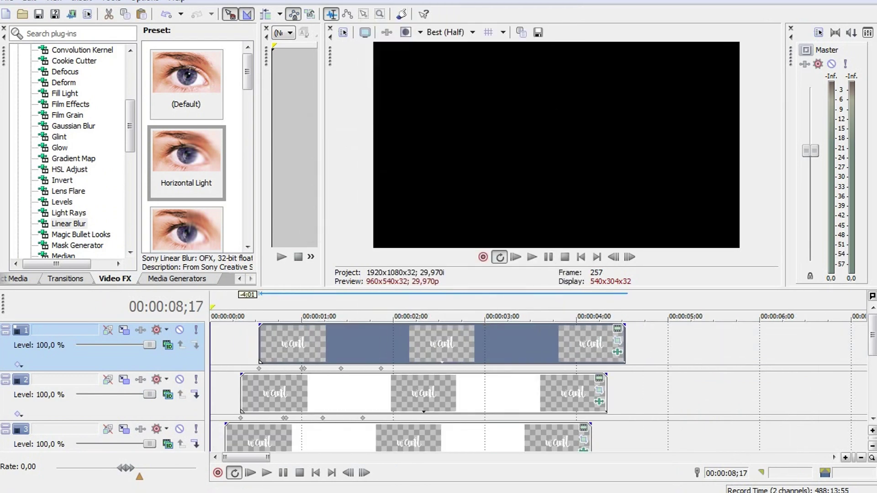
# Delete the copied "n" mask from track 1's text event and outline the letter "t" with a new mask, refined where it meets the "n".
pyautogui.click(617, 341)
pyautogui.click(91, 464)
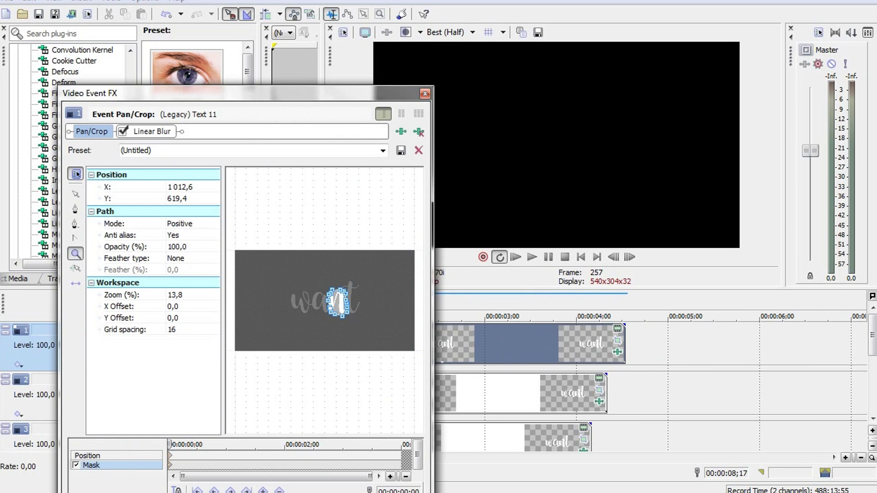
pyautogui.scroll(2, 340, 302)
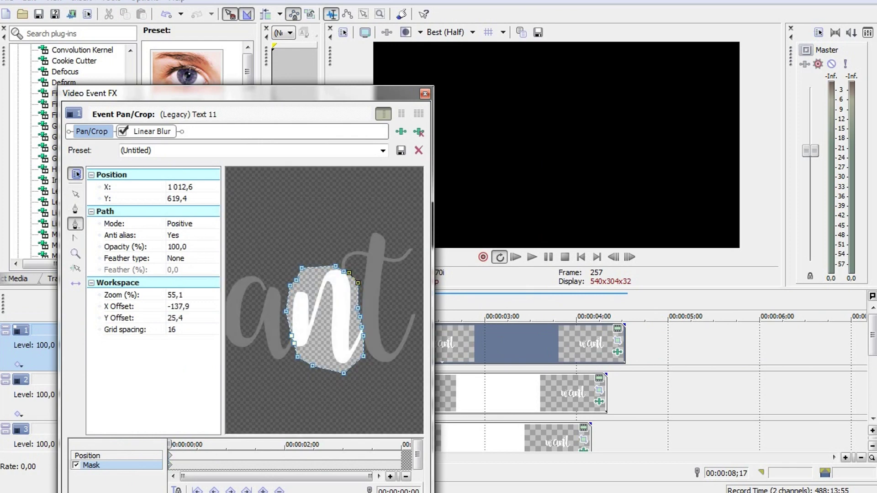
pyautogui.press('Delete')
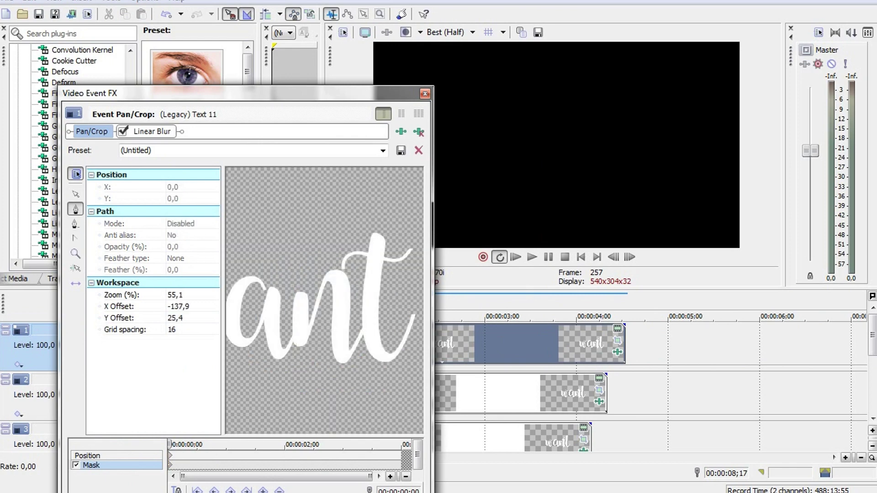
pyautogui.click(361, 328)
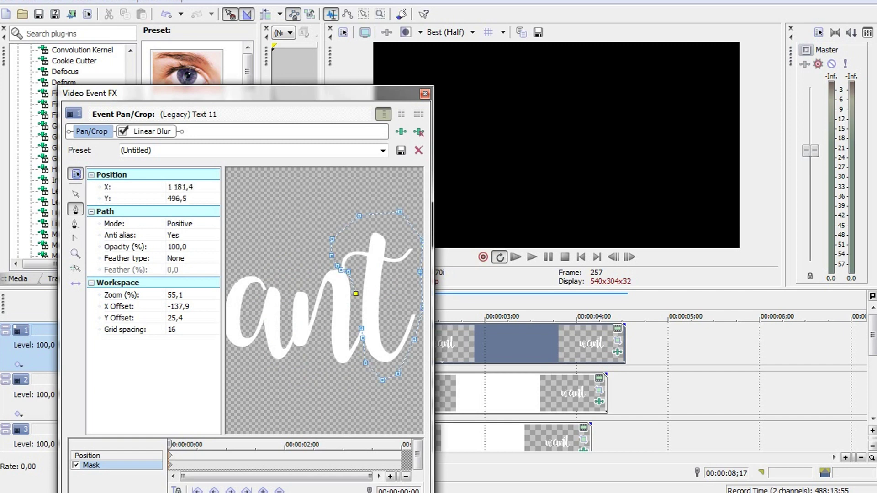
pyautogui.click(361, 328)
pyautogui.scroll(2, 374, 303)
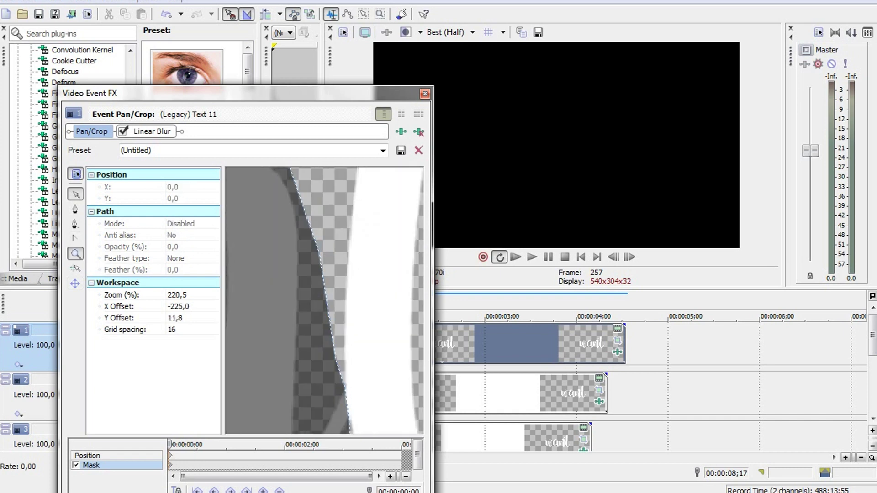
pyautogui.click(76, 253)
# Shift the pan/crop frame of track 1's event horizontally to centre it on the letter "t".
pyautogui.click(91, 455)
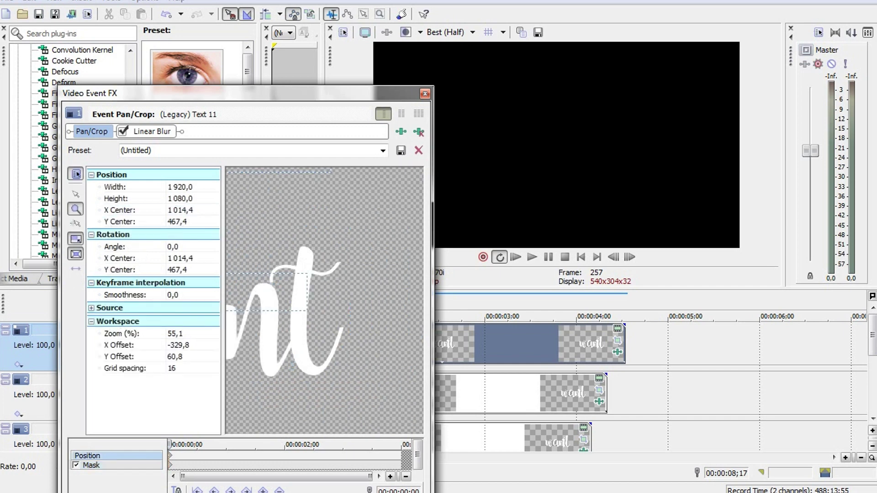
pyautogui.moveTo(279, 297); pyautogui.dragTo(282, 297)
pyautogui.click(424, 94)
# Play back the letter animation and move the text events on tracks 3, 2 and 1 slightly earlier to tighten the stagger.
pyautogui.press('Home')
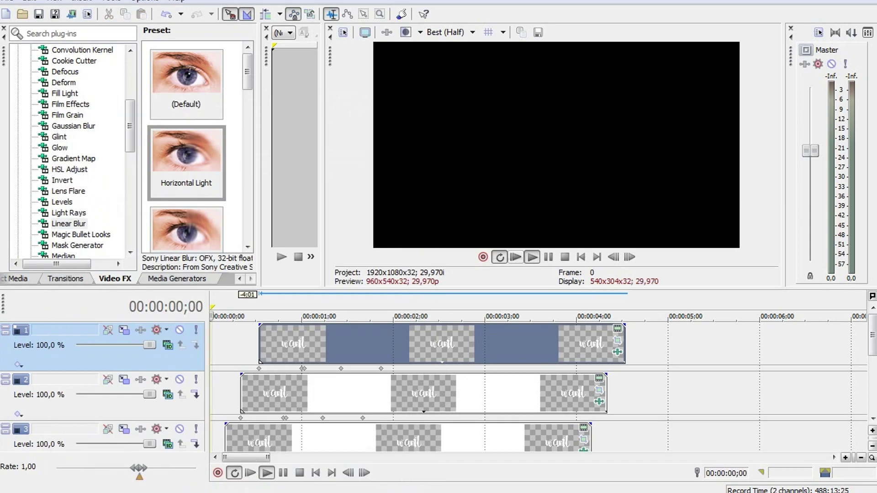
pyautogui.press('Return')
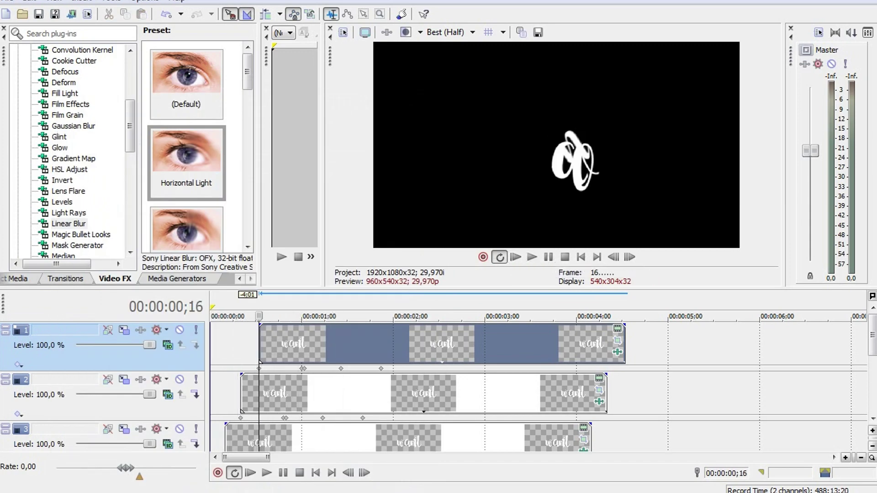
pyautogui.scroll(-1, 418, 388)
pyautogui.click(69, 361)
pyautogui.press('Home')
pyautogui.press('Return')
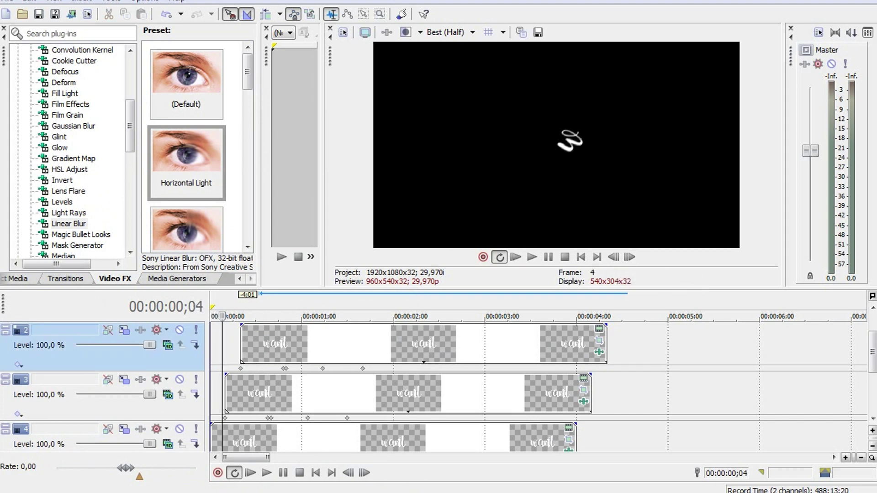
pyautogui.moveTo(334, 393); pyautogui.dragTo(330, 393)
pyautogui.moveTo(347, 344); pyautogui.dragTo(341, 344)
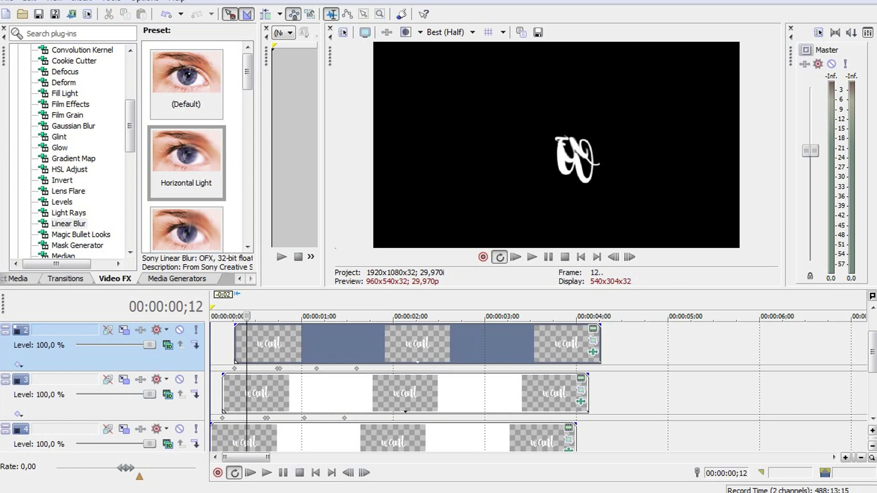
pyautogui.scroll(1, 418, 388)
# Insert a video track named "t" as the 3D Source Alpha compositing parent of the "t" event's track.
pyautogui.rightClick(686, 336)
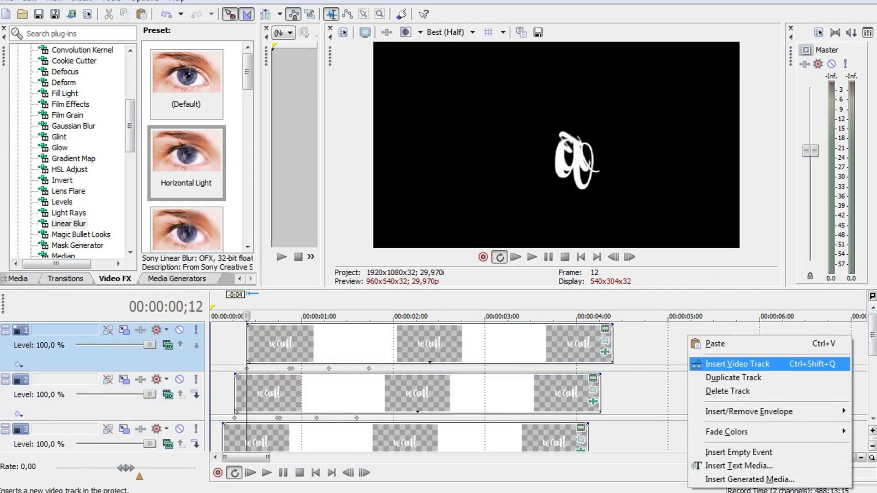
pyautogui.click(712, 364)
pyautogui.click(124, 329)
pyautogui.press('Escape')
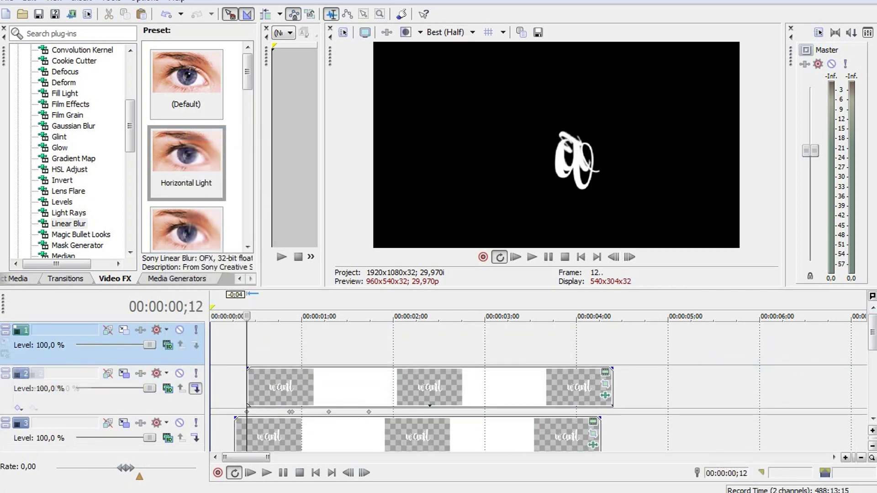
pyautogui.click(195, 388)
pyautogui.click(124, 330)
pyautogui.press('Escape')
pyautogui.doubleClick(101, 330)
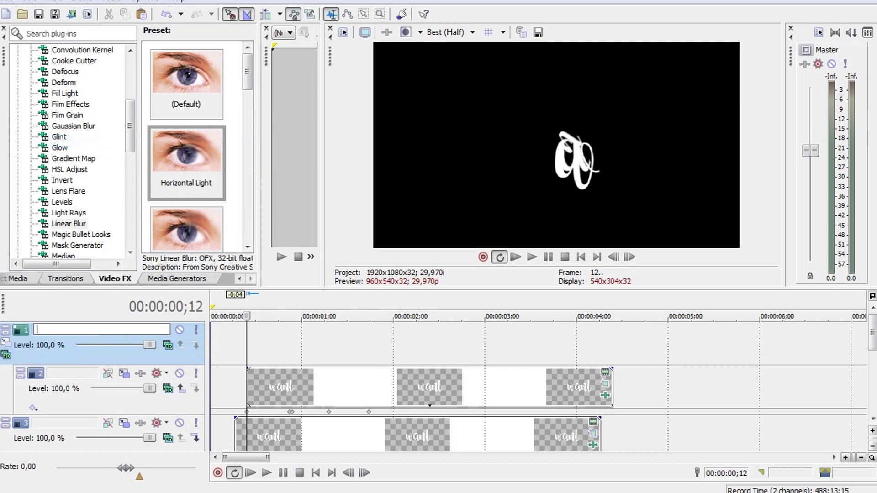
pyautogui.press('Return')
# Insert a video track named "n" as the 3D Source Alpha compositing parent of the "n" event's track.
pyautogui.rightClick(218, 434)
pyautogui.click(247, 309)
pyautogui.click(167, 394)
pyautogui.press('Escape')
pyautogui.click(6, 404)
pyautogui.press('Escape')
pyautogui.doubleClick(64, 379)
pyautogui.write('n')
pyautogui.press('Return')
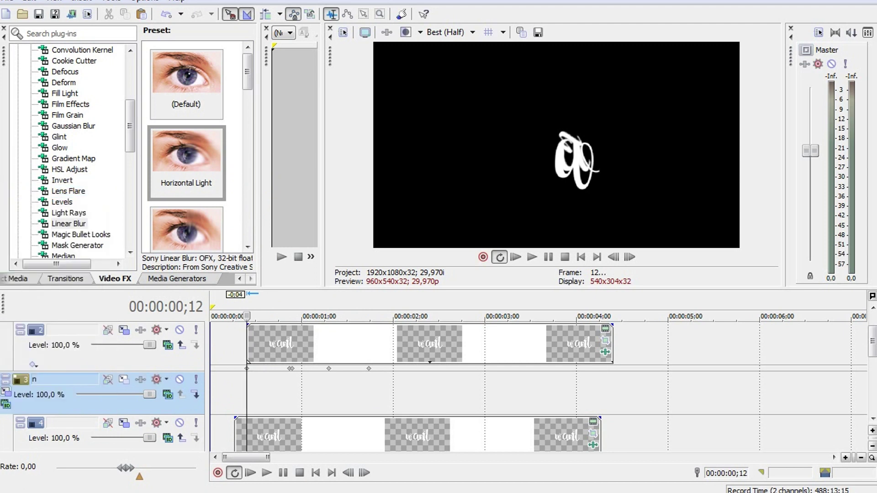
# Insert a video track named "a" as the 3D Source Alpha compositing parent of the "a" event's track.
pyautogui.scroll(-2, 539, 389)
pyautogui.rightClick(637, 193)
pyautogui.click(676, 222)
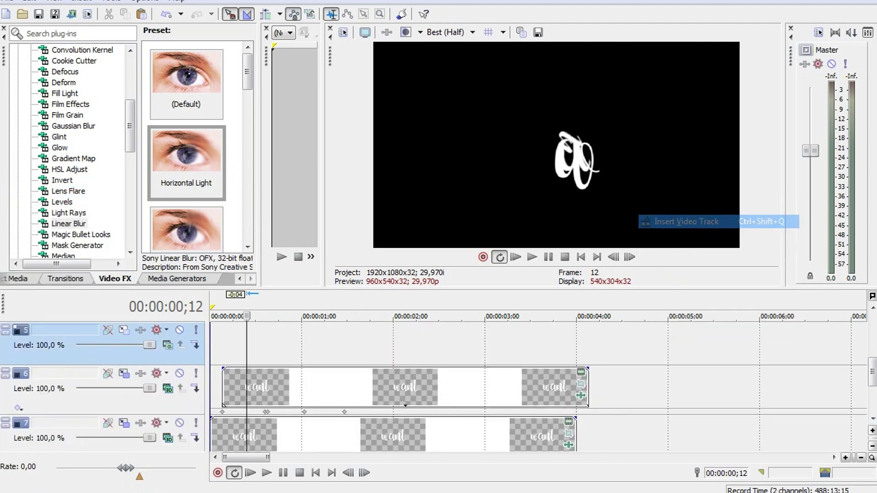
pyautogui.click(195, 388)
pyautogui.click(5, 341)
pyautogui.press('Escape')
pyautogui.press('F2')
pyautogui.write('a')
pyautogui.press('Return')
# Insert a video track named "w" as the 3D Source Alpha compositing parent of the "w" event's track.
pyautogui.rightClick(597, 441)
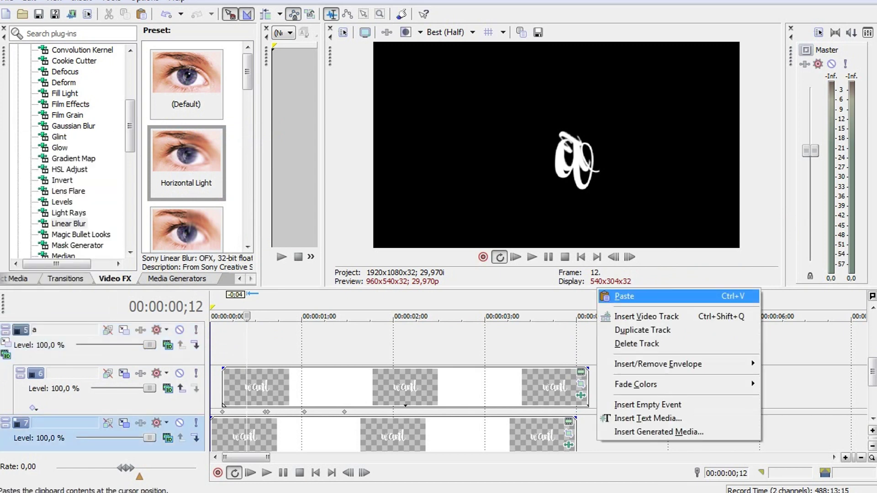
pyautogui.click(630, 317)
pyautogui.click(167, 394)
pyautogui.click(215, 182)
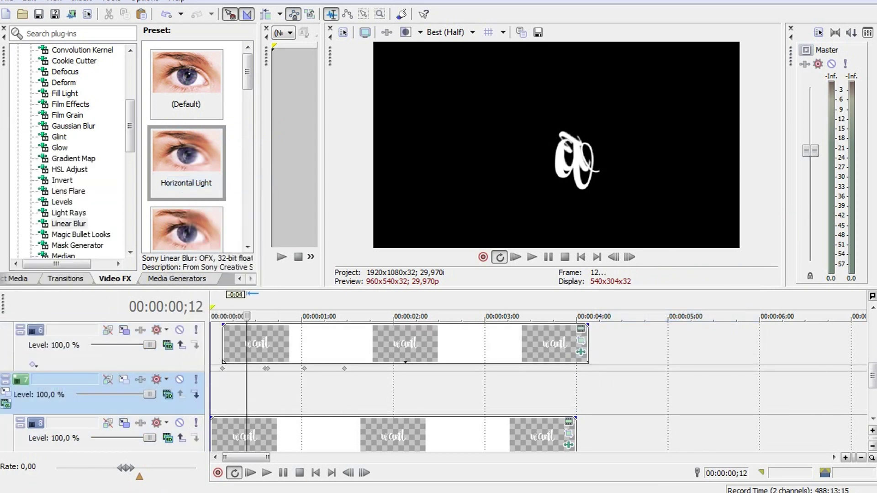
pyautogui.click(6, 391)
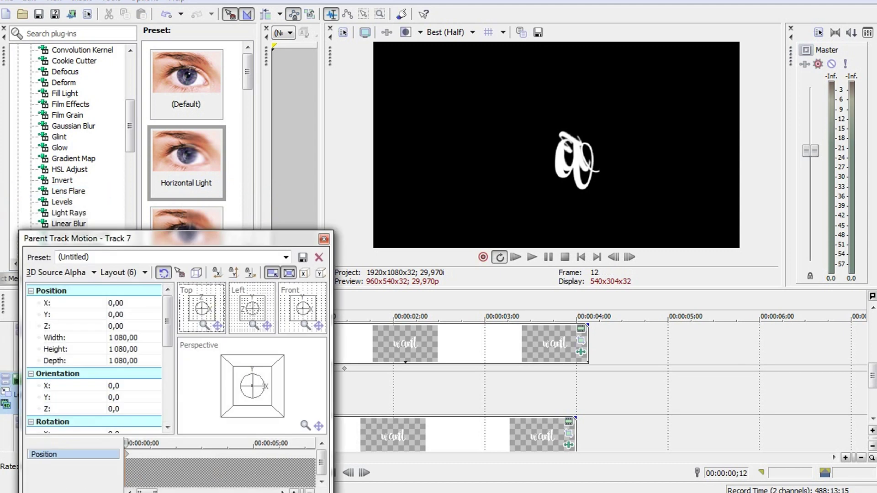
pyautogui.press('Escape')
pyautogui.press('F2')
pyautogui.write('w')
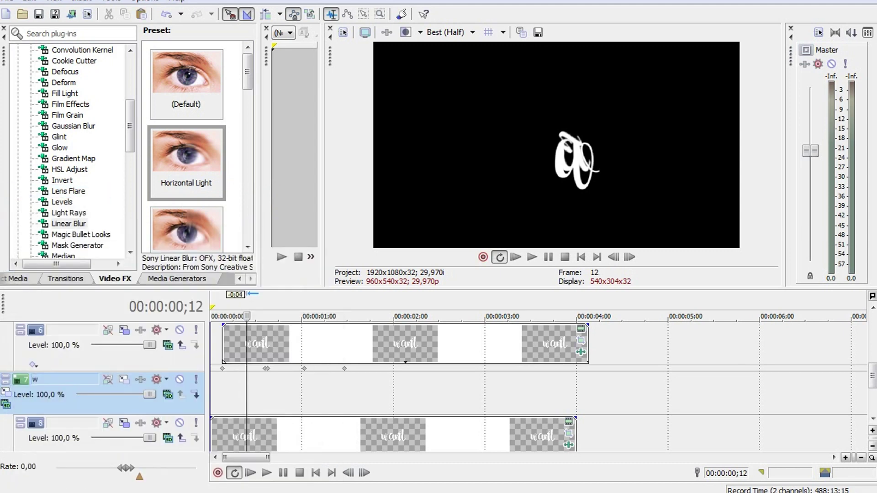
# In Parent Track Motion, offset the "w" track to X -380,28 and the "a" track to X -136,90.
pyautogui.click(6, 391)
pyautogui.moveTo(252, 385); pyautogui.dragTo(237, 386)
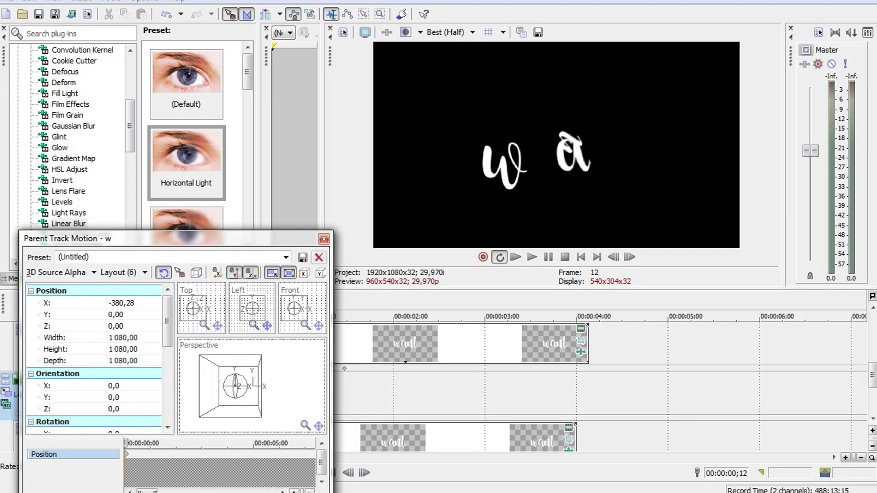
pyautogui.hotkey('alt', 'F4')
pyautogui.scroll(-1, 539, 387)
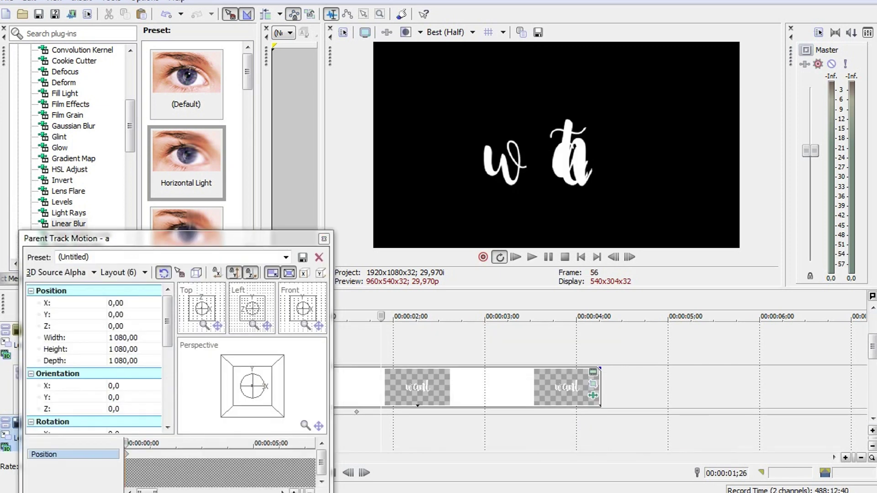
pyautogui.moveTo(252, 386); pyautogui.dragTo(245, 386)
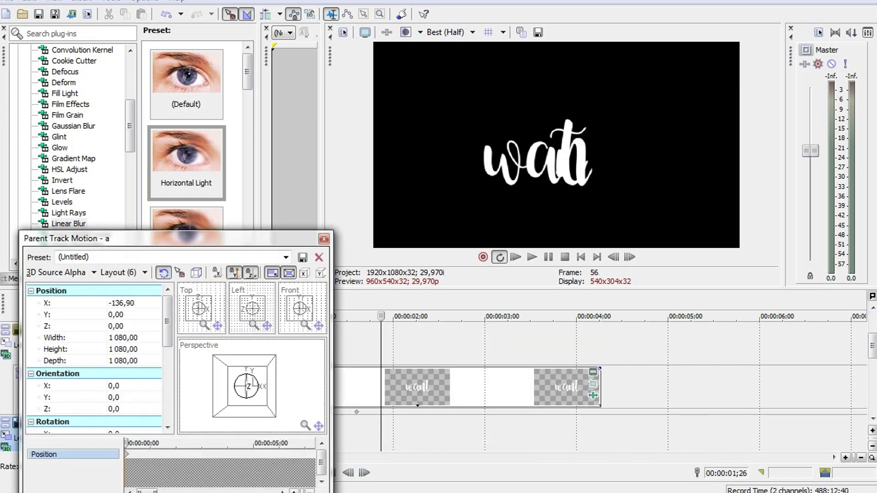
pyautogui.press('Escape')
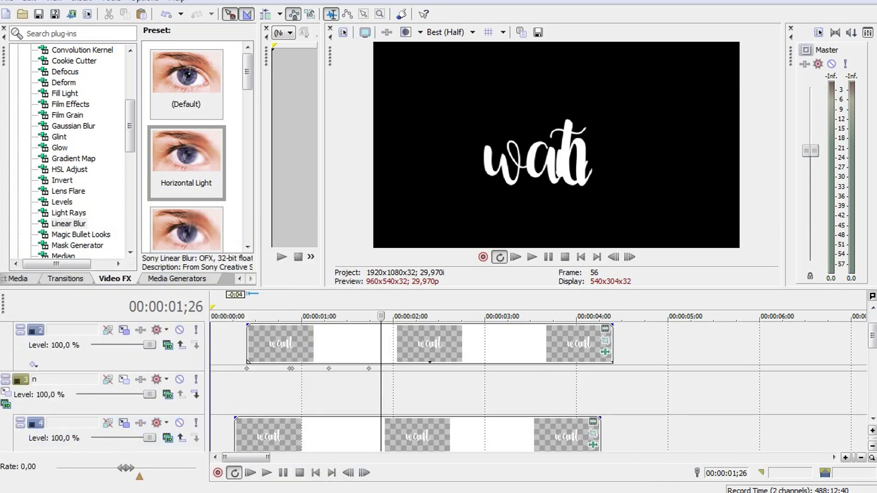
# Nudge the "n" letter slightly to the right with its Parent Track Motion.
pyautogui.click(124, 379)
pyautogui.moveTo(253, 386); pyautogui.dragTo(253, 386)
pyautogui.press('Escape')
pyautogui.scroll(1, 593, 388)
# In Parent Track Motion, offset the "t" track to X 197,75 and the "n" track to X 30,42.
pyautogui.click(124, 379)
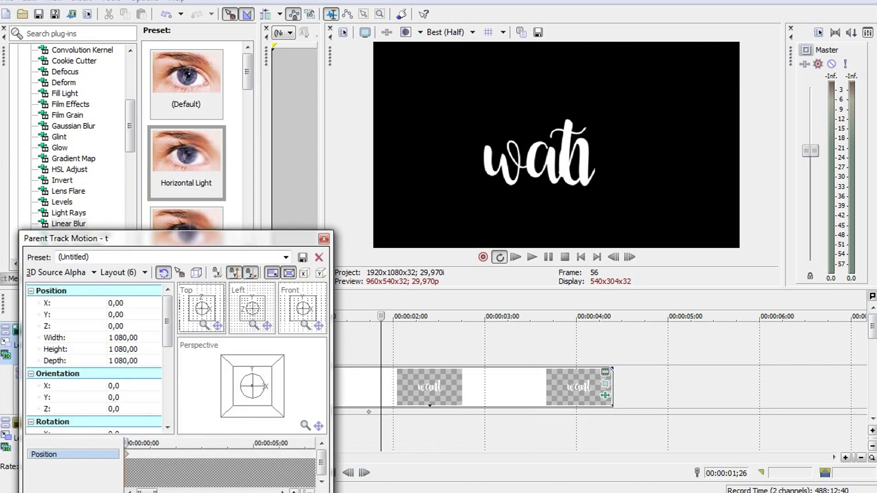
pyautogui.moveTo(252, 386); pyautogui.dragTo(262, 386)
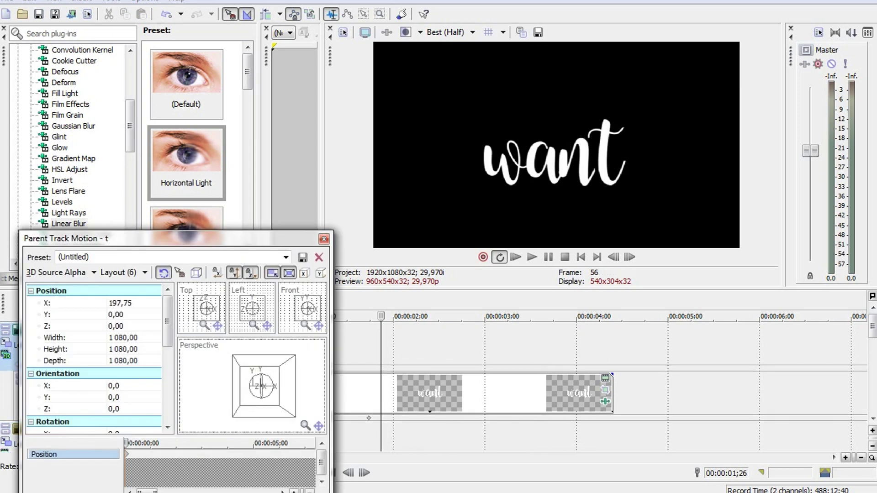
pyautogui.press('Escape')
pyautogui.click(124, 382)
pyautogui.moveTo(252, 386); pyautogui.dragTo(253, 386)
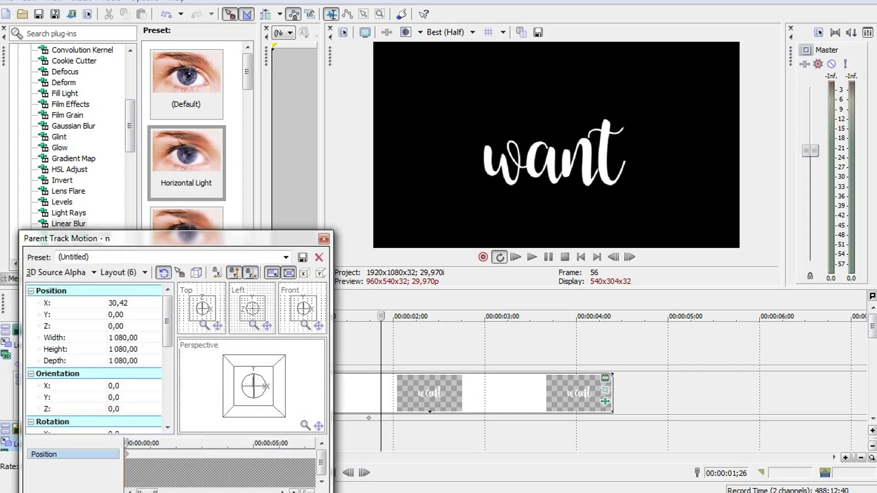
pyautogui.press('Escape')
# Insert an empty video track above the "t" track and set its compositing mode to 3D Source Alpha.
pyautogui.click(395, 345)
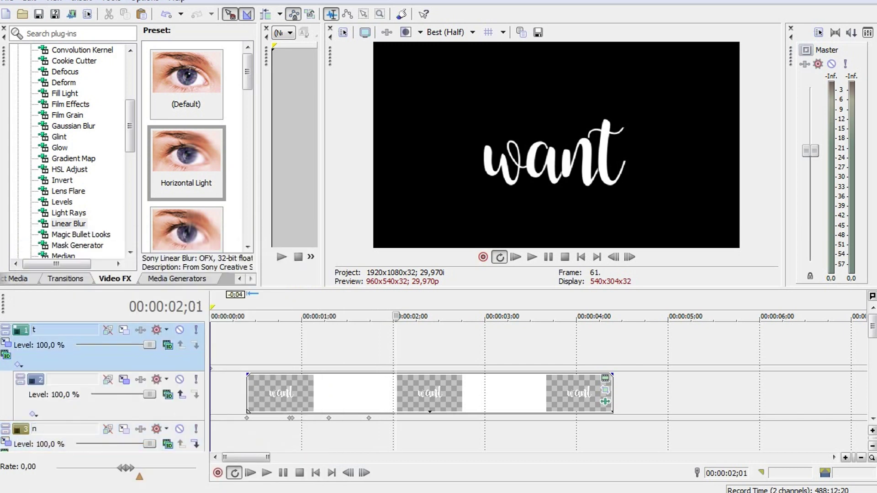
pyautogui.rightClick(313, 357)
pyautogui.click(329, 242)
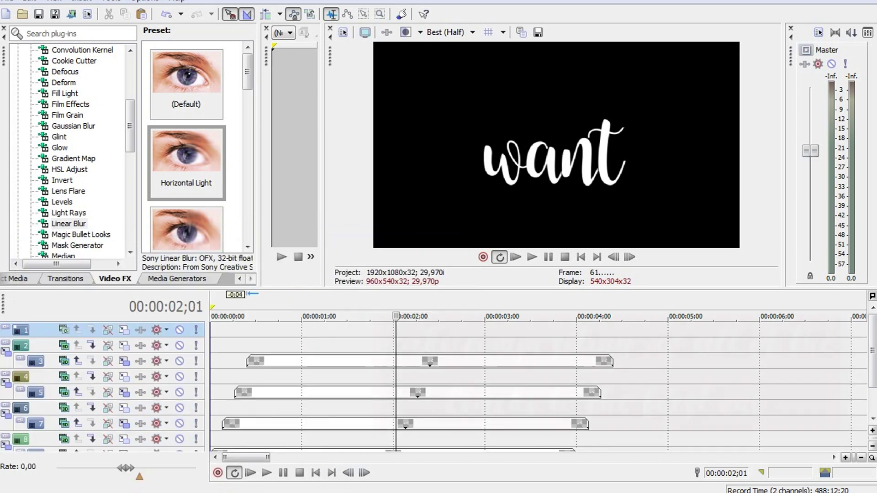
pyautogui.click(64, 329)
pyautogui.click(109, 117)
# Nest the letter parent tracks 2, 4, 6 and 8 as compositing children under the new track 1.
pyautogui.click(92, 345)
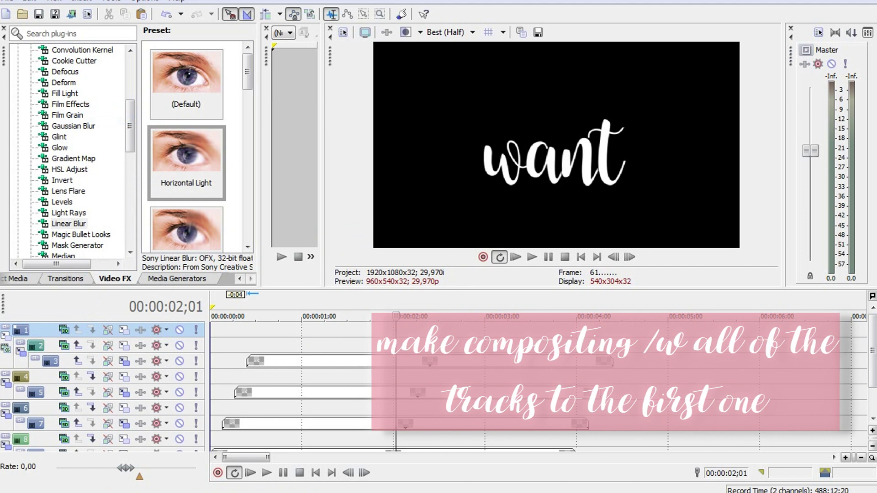
pyautogui.click(92, 376)
pyautogui.click(91, 408)
pyautogui.click(91, 439)
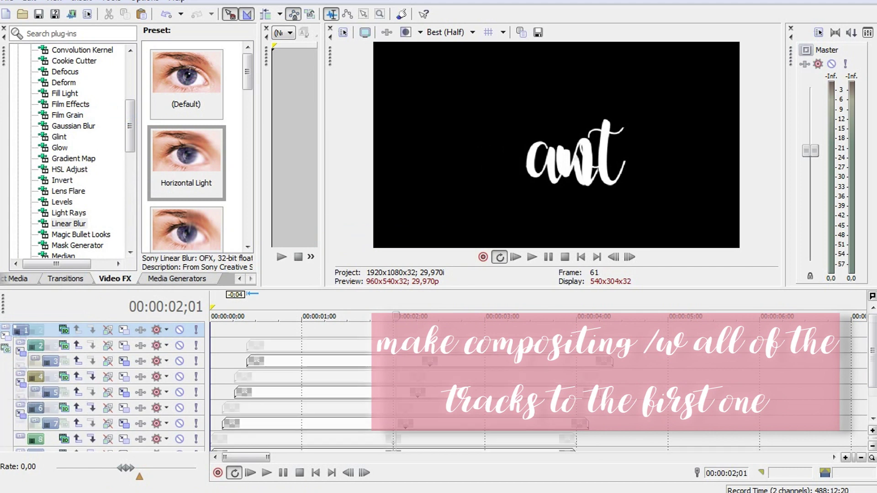
pyautogui.scroll(-2, 103, 384)
pyautogui.click(91, 408)
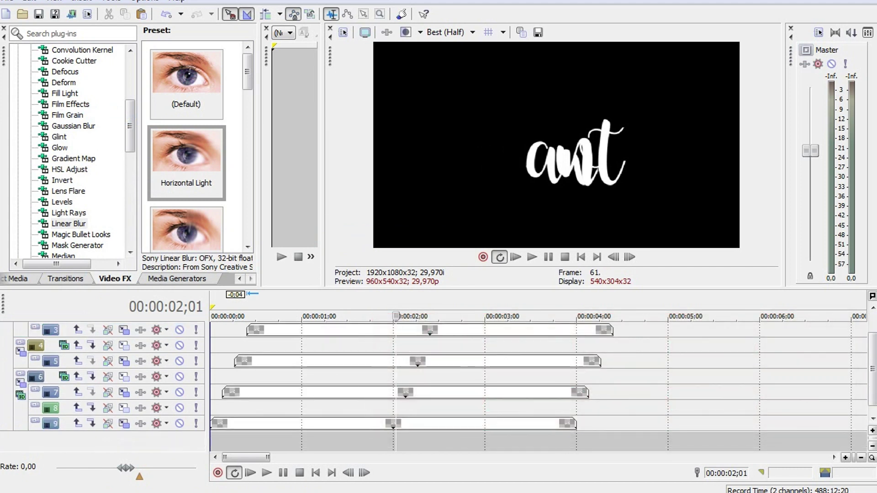
# Correct the nesting of tracks 7 to 9 so the "a" and "w" events sit under their own letter parents.
pyautogui.click(77, 392)
pyautogui.click(78, 408)
pyautogui.click(78, 424)
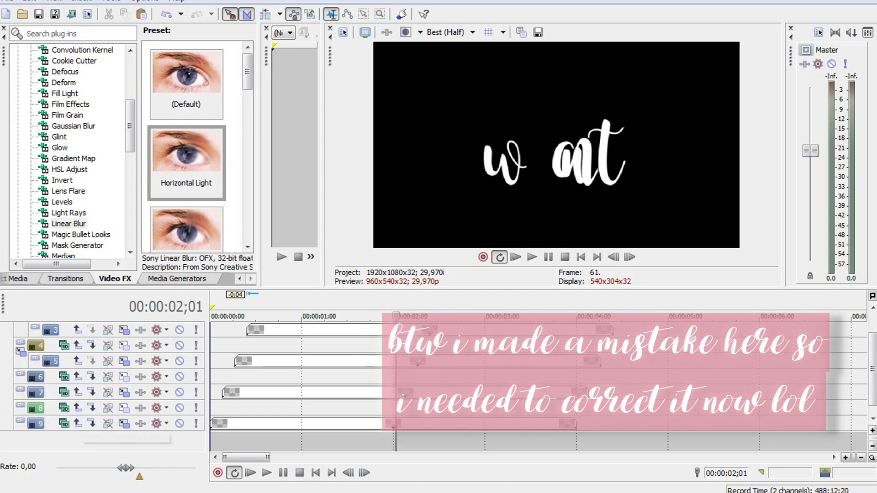
pyautogui.click(91, 392)
pyautogui.click(91, 408)
pyautogui.click(91, 423)
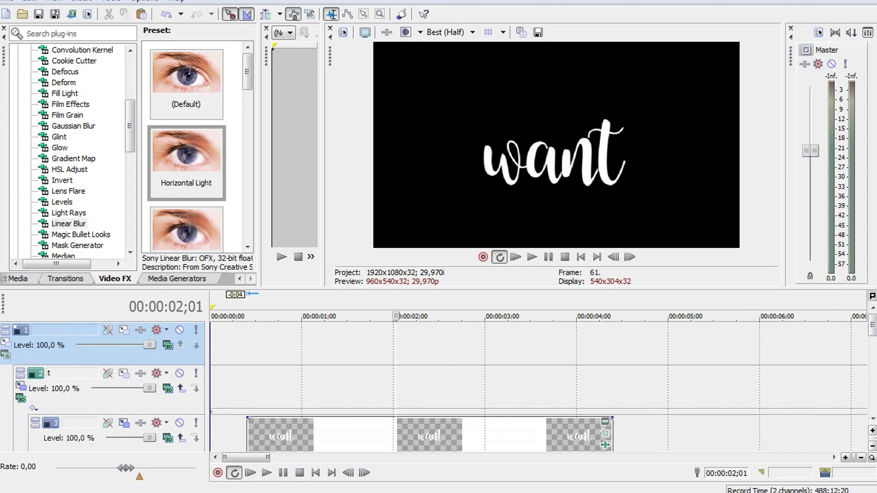
# Set track 1's parent composite mode to 3D Source Alpha and shift the whole word to X 30,42 in Parent Track Motion.
pyautogui.click(5, 354)
pyautogui.click(28, 141)
pyautogui.click(6, 343)
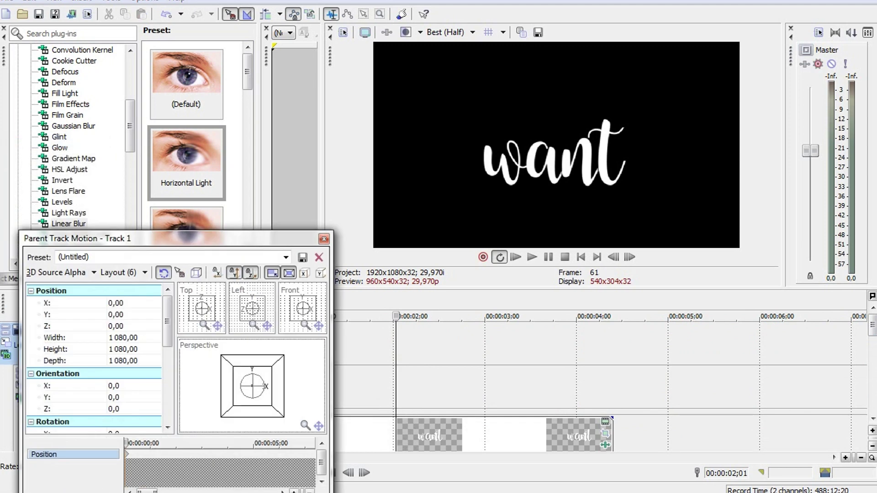
pyautogui.press('Right')
pyautogui.press('Right')
pyautogui.press('Right')
pyautogui.press('Up')
pyautogui.press('Up')
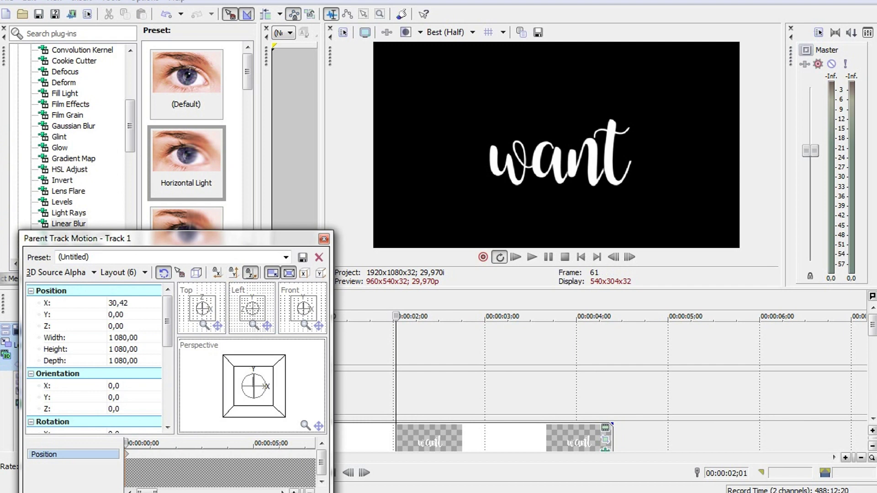
# Raise the whole word to Y 60,85 in Parent Track Motion and name track 1 "want".
pyautogui.press('Left')
pyautogui.press('Up')
pyautogui.press('Up')
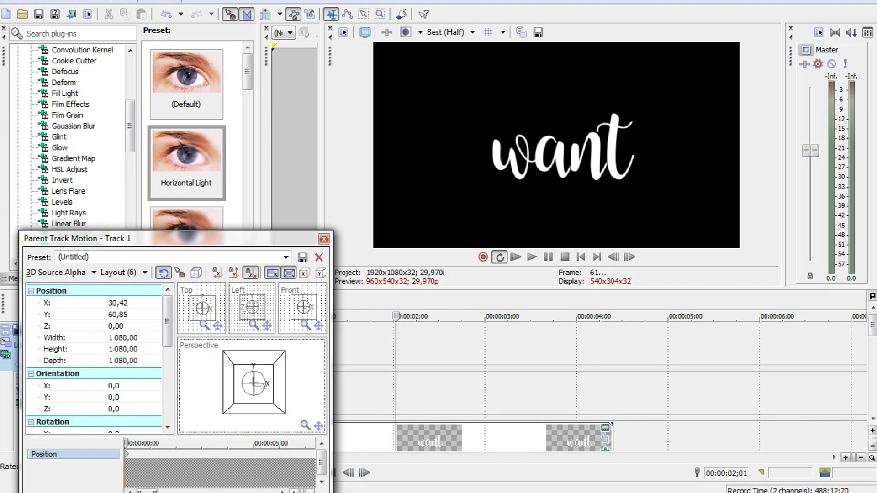
pyautogui.hotkey('alt', 'F4')
pyautogui.doubleClick(101, 330)
pyautogui.write('want')
pyautogui.press('Return')
# Play back the "want" animation at Draft (Auto) preview quality and return the preview to Best (Half).
pyautogui.click(472, 32)
pyautogui.click(511, 52)
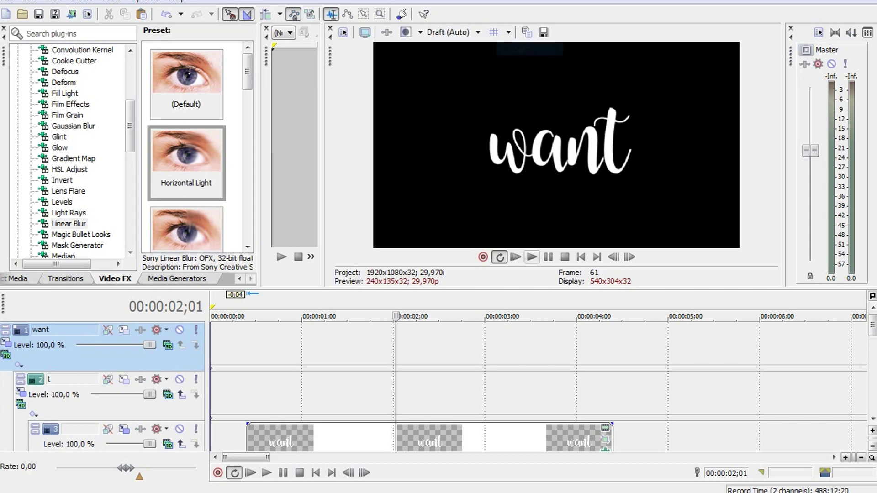
pyautogui.click(515, 257)
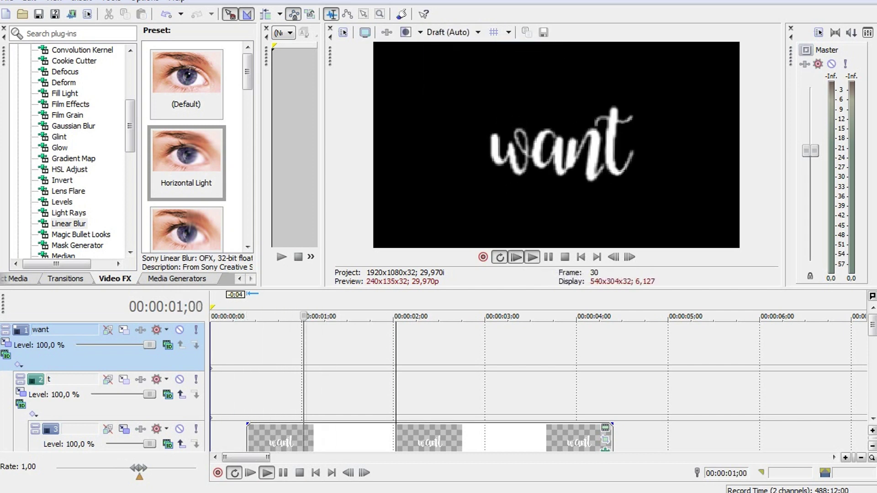
pyautogui.click(472, 32)
pyautogui.moveTo(452, 89)
pyautogui.click(518, 102)
pyautogui.click(457, 31)
pyautogui.click(519, 116)
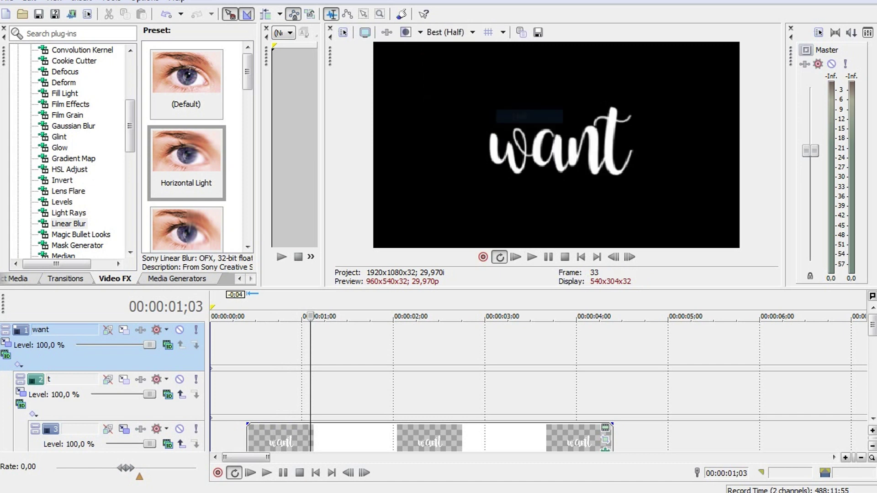
# Insert a video track above "want" and add a Default Text event from the (Legacy) Text generator to it.
pyautogui.rightClick(401, 342)
pyautogui.click(470, 371)
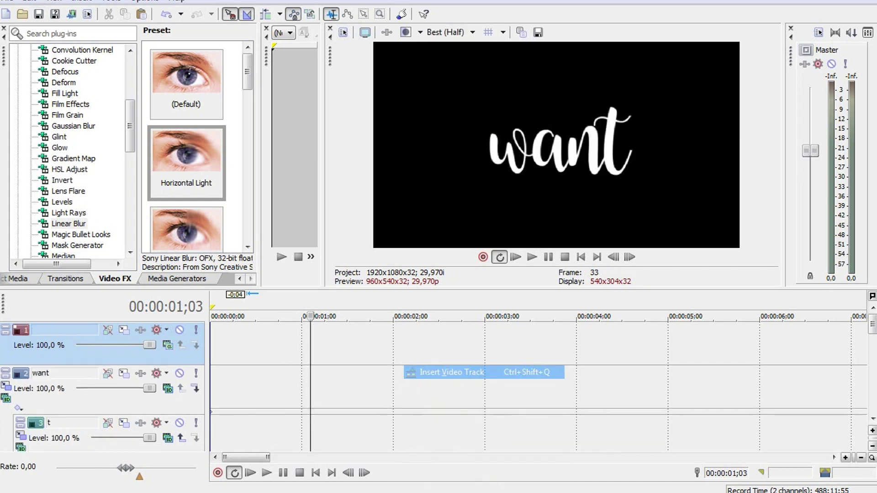
pyautogui.click(177, 279)
pyautogui.moveTo(171, 84); pyautogui.dragTo(637, 342)
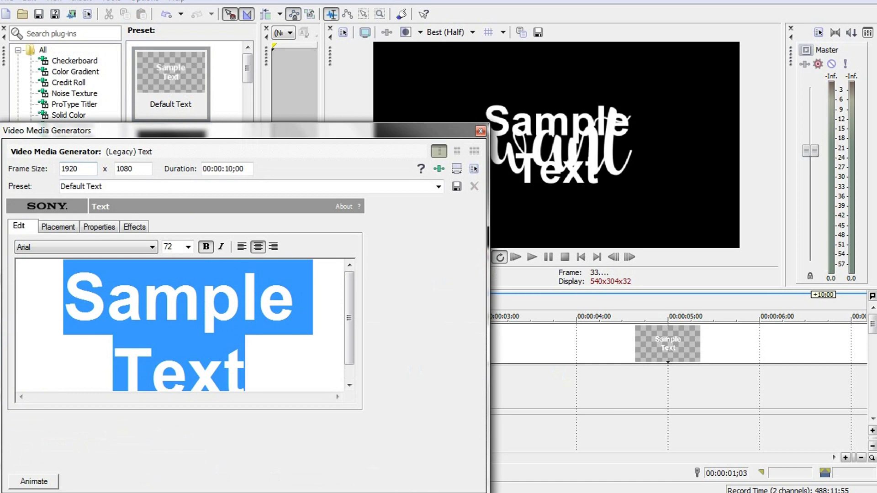
# Set the text event's content to "THIS?" in Bebas Neue at size 220.
pyautogui.write('THIS?')
pyautogui.hotkey('ctrl', 'a')
pyautogui.click(152, 247)
pyautogui.click(41, 153)
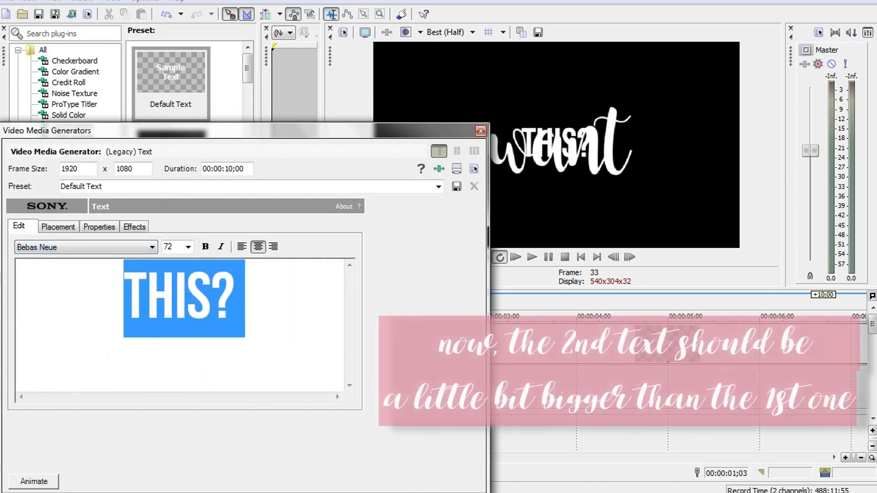
pyautogui.write('200')
pyautogui.press('Return')
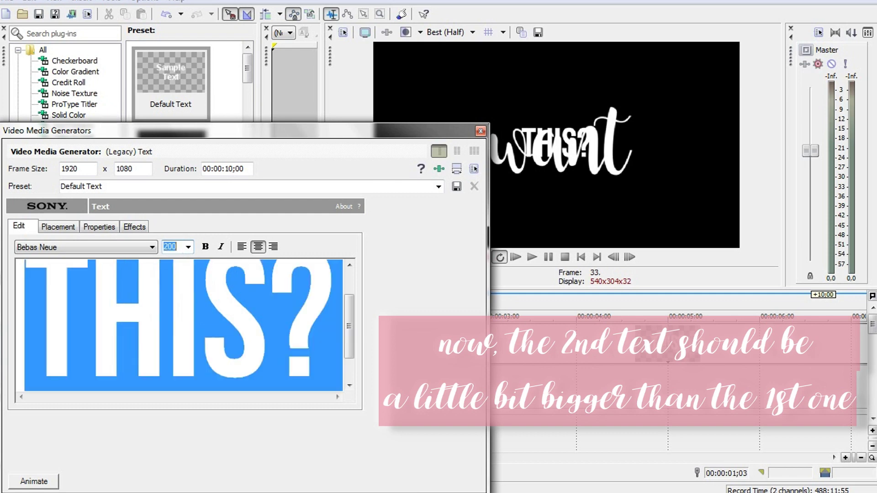
pyautogui.write('220')
pyautogui.press('Return')
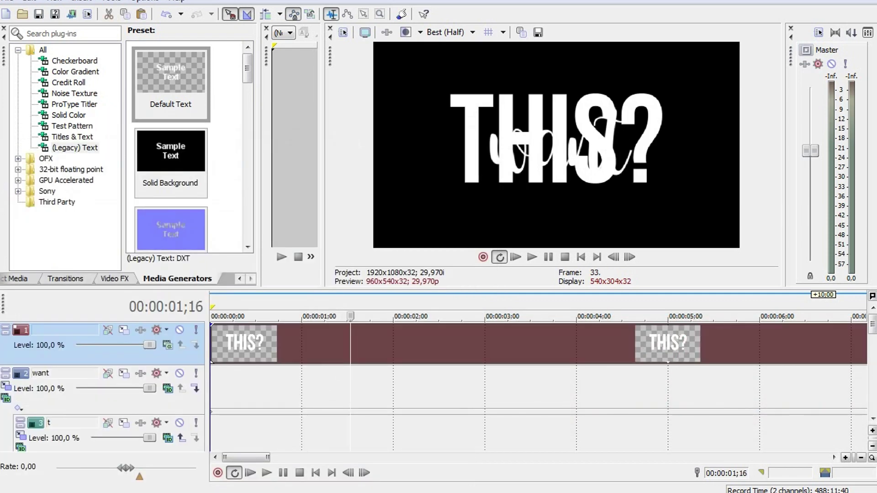
# Trim the "THIS?" event to end at 00:00:04;12 and set its track to 3D Source Alpha.
pyautogui.rightClick(421, 345)
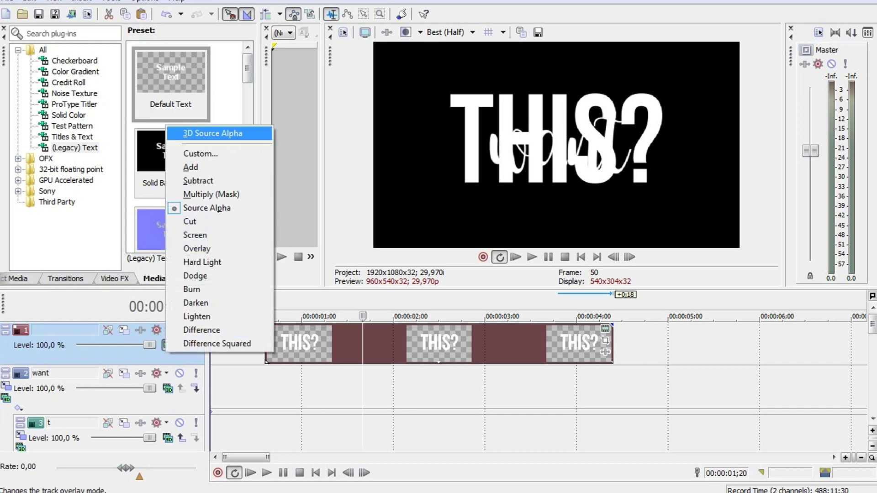
pyautogui.click(605, 340)
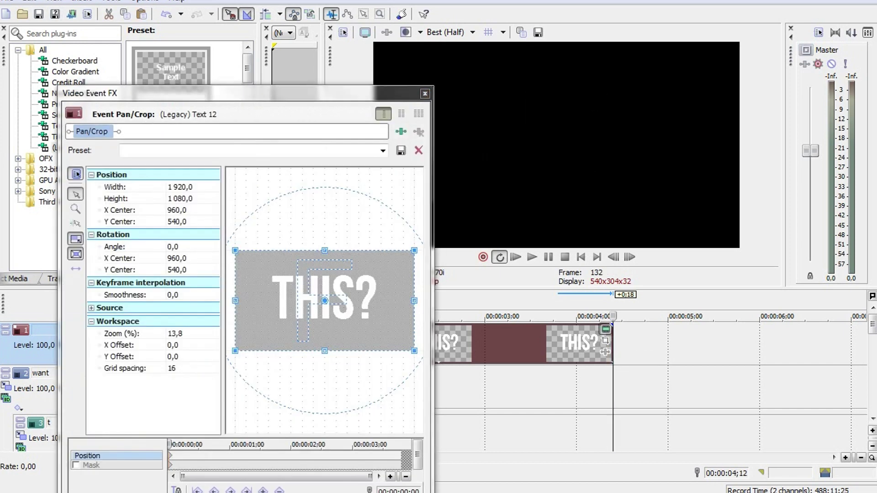
# Overlay the grid on the preview and place the "THIS?" text at X 0,044, Y 0,049.
pyautogui.click(605, 328)
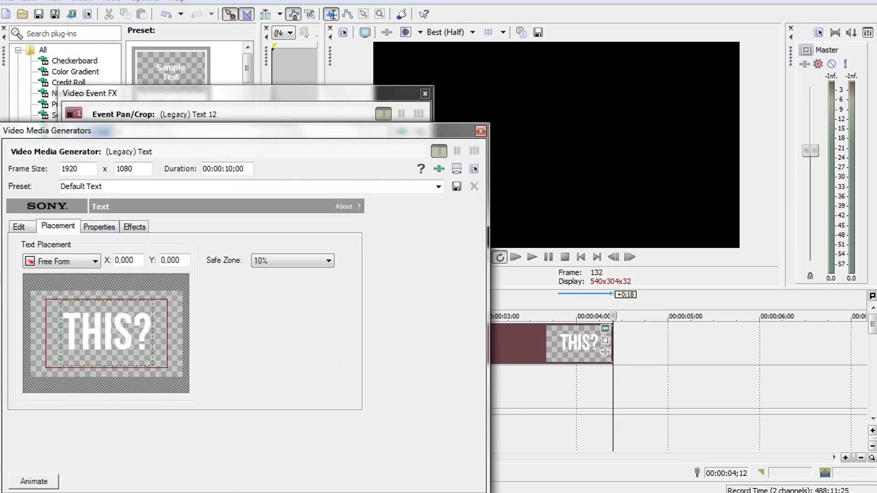
pyautogui.click(505, 316)
pyautogui.click(488, 32)
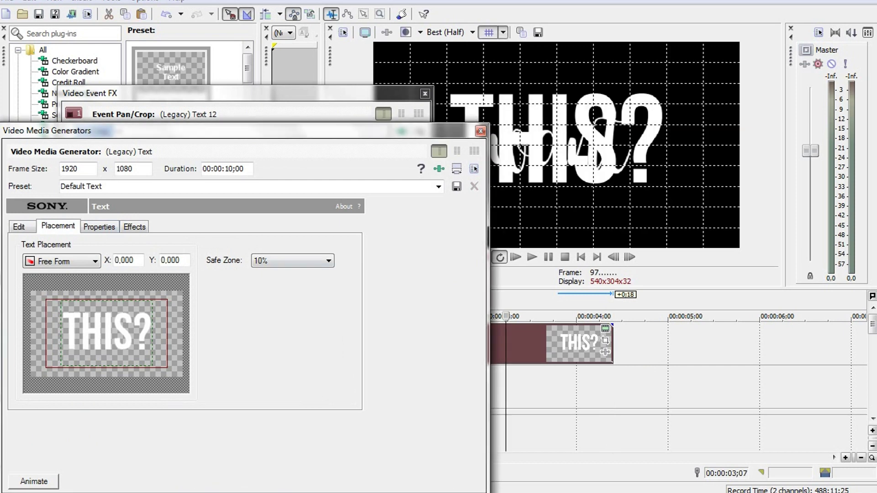
pyautogui.press('Down')
pyautogui.press('Down')
pyautogui.press('Right')
pyautogui.press('Right')
pyautogui.press('Right')
pyautogui.press('Right')
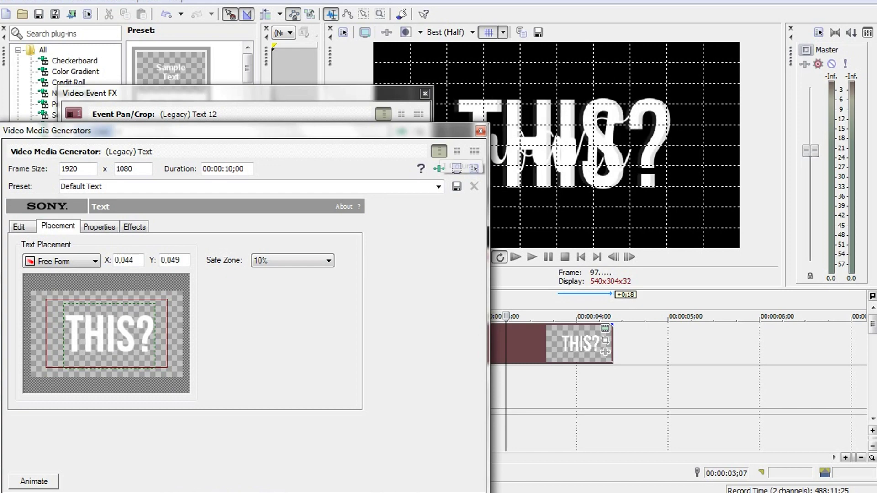
pyautogui.press('Escape')
# Enable the Pan/Crop mask on the "THIS?" event and draw it around the letter T.
pyautogui.click(91, 465)
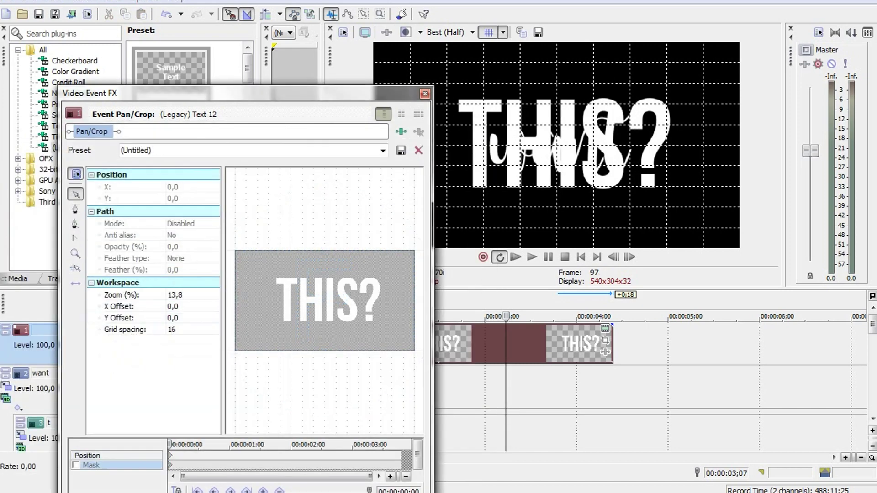
pyautogui.scroll(4, 277, 294)
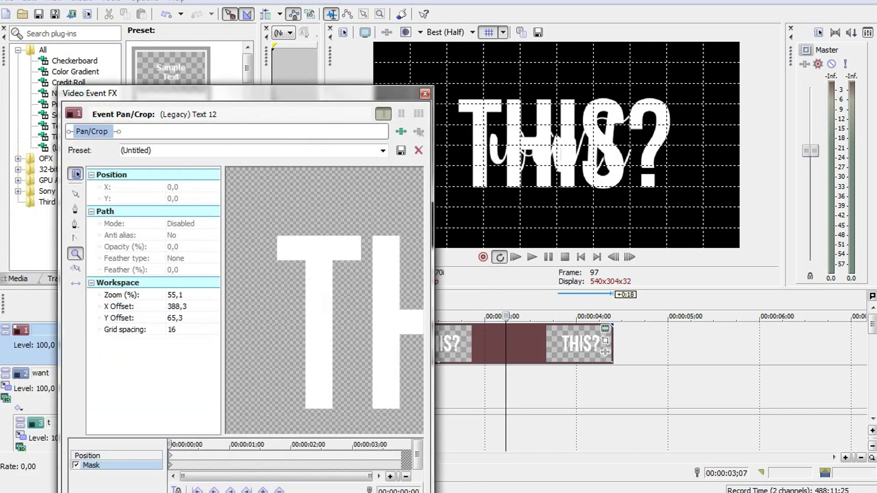
pyautogui.click(271, 358)
pyautogui.click(278, 416)
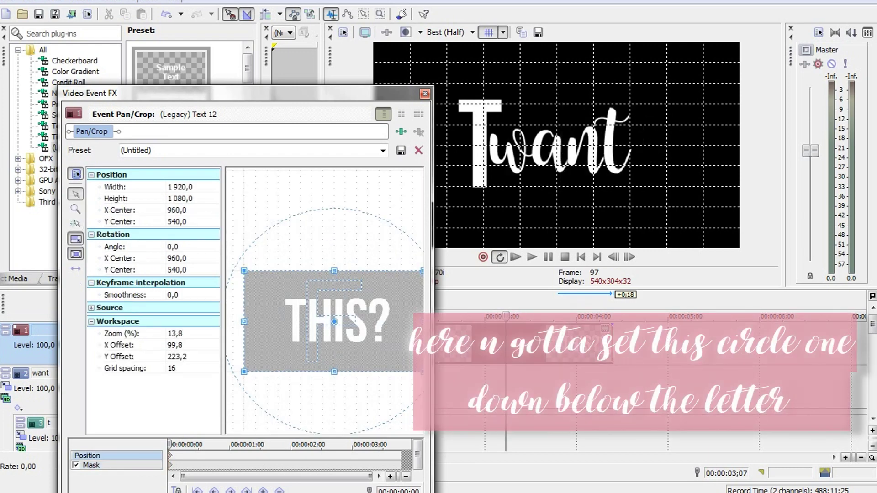
# Move the pan/crop frame's centre below the letter T, to X Center 553,6 and Y Center 750,5.
pyautogui.moveTo(334, 322); pyautogui.dragTo(297, 342)
pyautogui.click(75, 269)
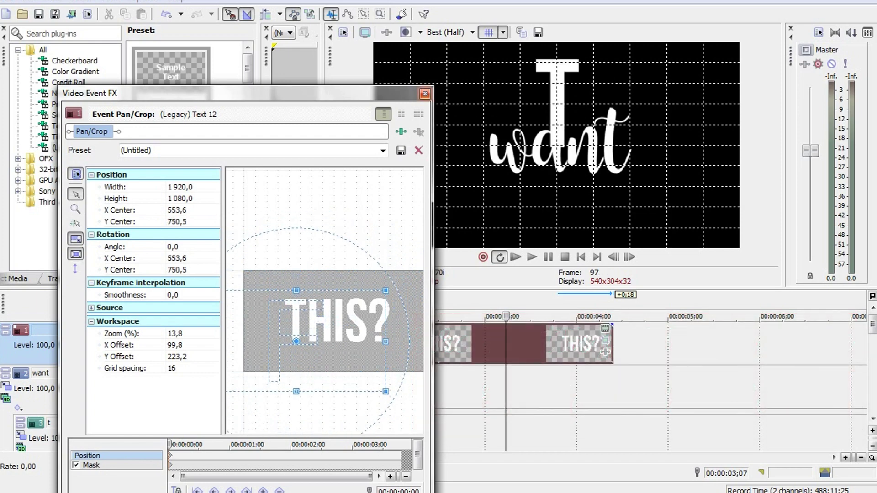
pyautogui.press('Escape')
# Keyframe track 1 in Track Motion: width 0 first, the restored box second, and a width of about 1 970 third.
pyautogui.doubleClick(116, 337)
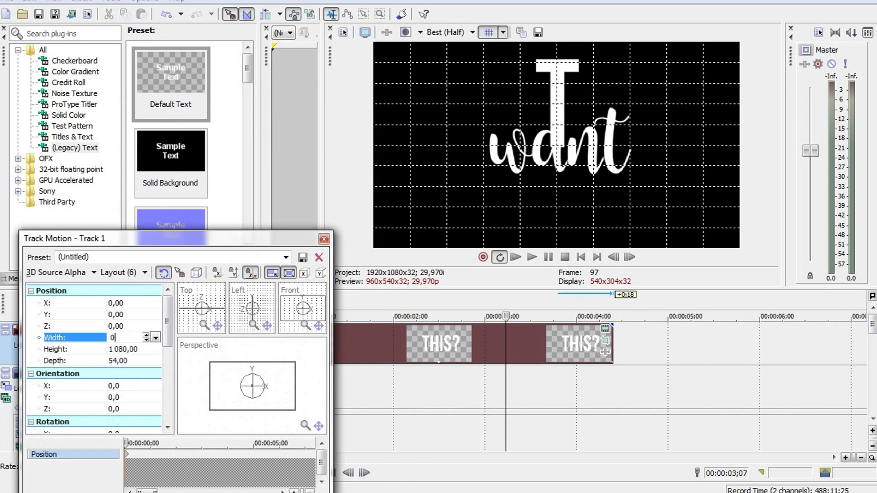
pyautogui.write('00')
pyautogui.press('Return')
pyautogui.rightClick(244, 356)
pyautogui.click(281, 246)
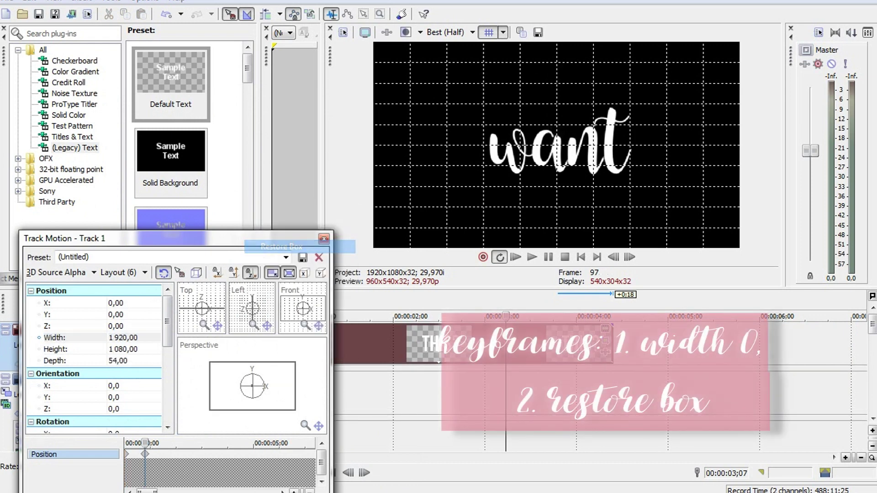
pyautogui.moveTo(293, 364); pyautogui.dragTo(296, 361)
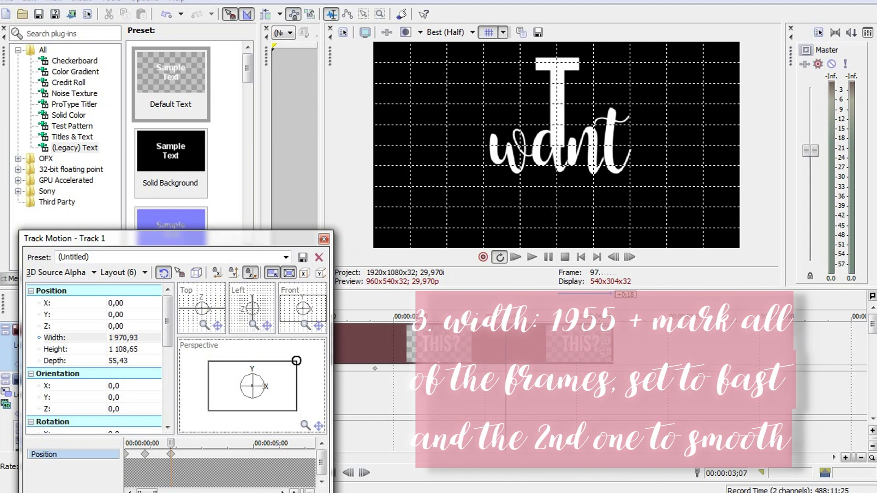
# Set the Track Motion keyframes of track 1 to Fast and the second one to Smooth.
pyautogui.click(145, 454)
pyautogui.rightClick(145, 454)
pyautogui.click(171, 395)
pyautogui.rightClick(145, 454)
pyautogui.click(177, 422)
pyautogui.click(324, 239)
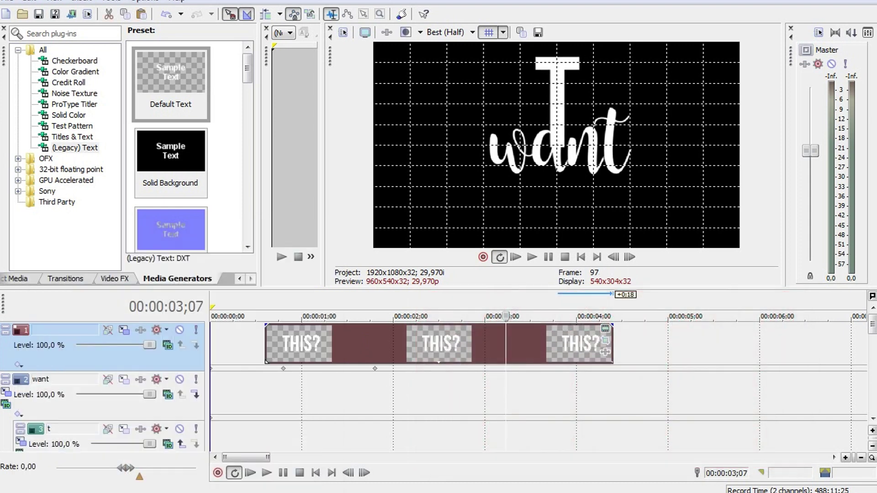
# Bring track 1's motion keyframes close together from the start of the "THIS?" event and turn off loop playback.
pyautogui.moveTo(285, 343); pyautogui.dragTo(304, 343)
pyautogui.click(334, 393)
pyautogui.press('q')
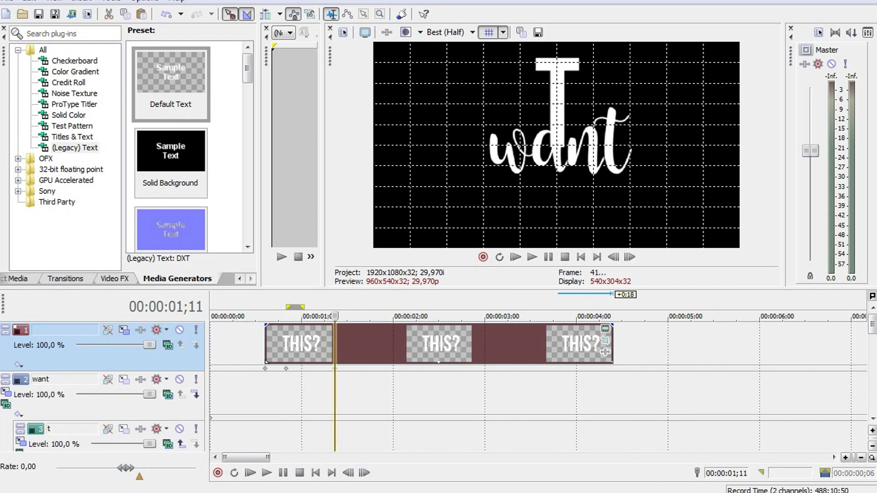
# Apply the Linear Blur preset Vertical Light to the "THIS?" event and animate its amount starting from 0,011.
pyautogui.click(115, 278)
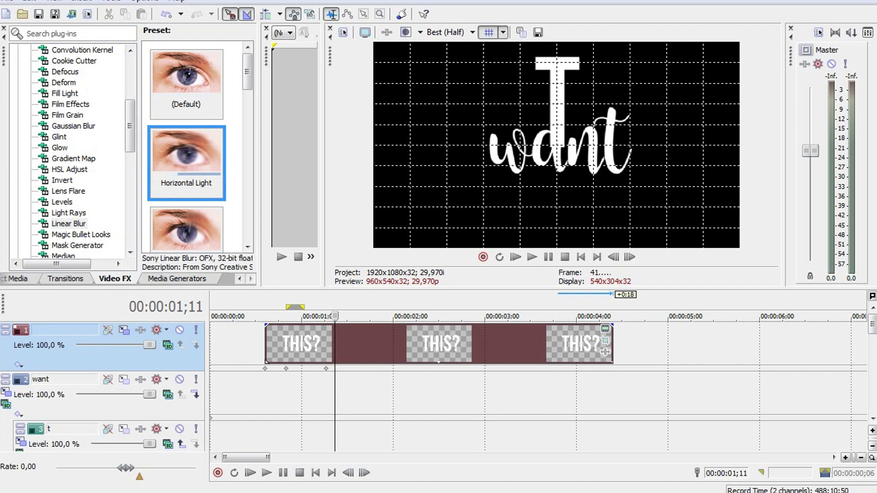
pyautogui.moveTo(187, 226); pyautogui.dragTo(301, 342)
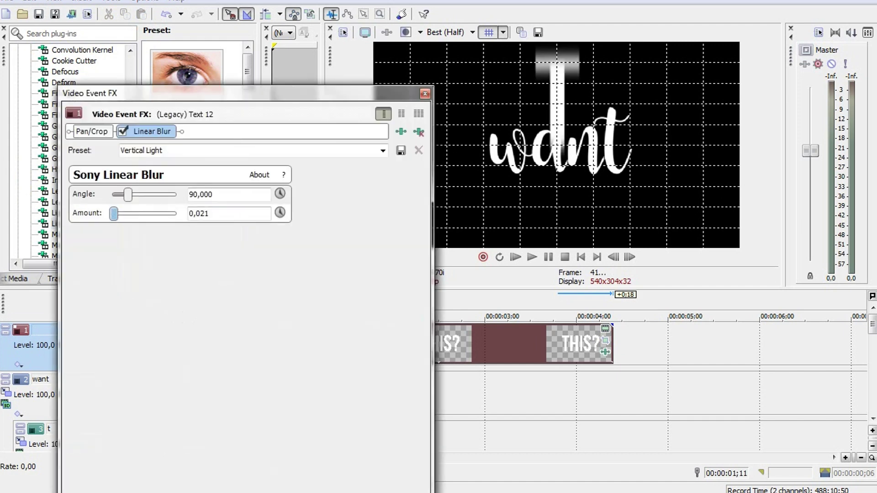
pyautogui.click(280, 213)
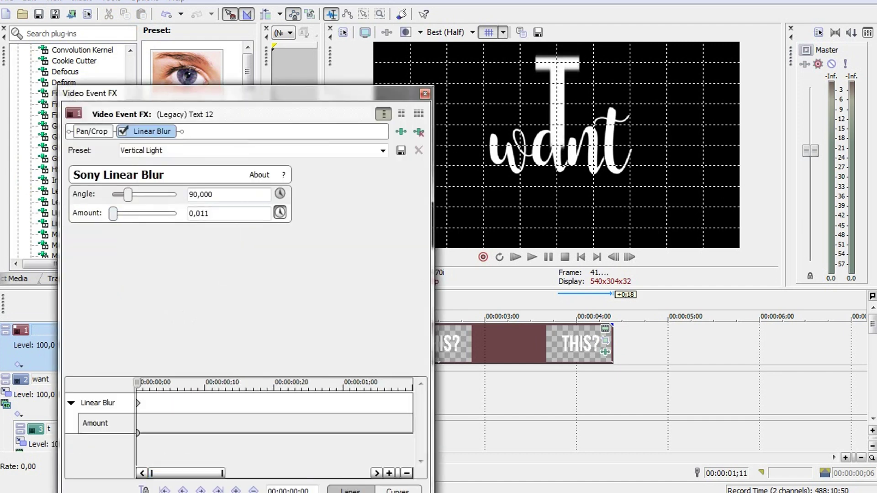
pyautogui.click(425, 94)
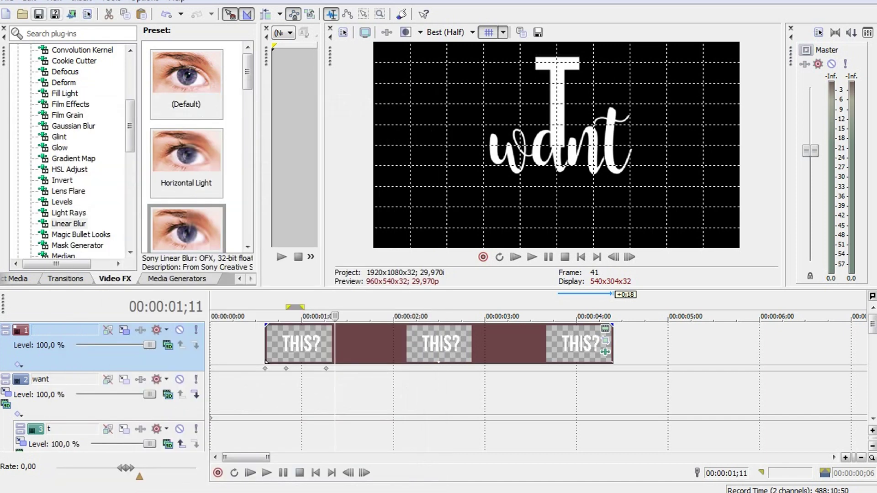
# Duplicate the "THIS?" track and name the lower copy "t".
pyautogui.rightClick(642, 338)
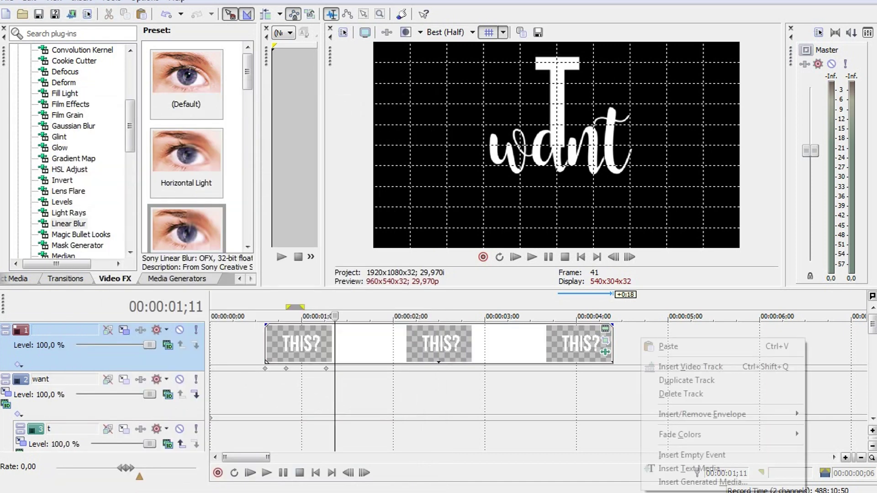
pyautogui.click(671, 380)
pyautogui.doubleClick(64, 378)
pyautogui.write('t')
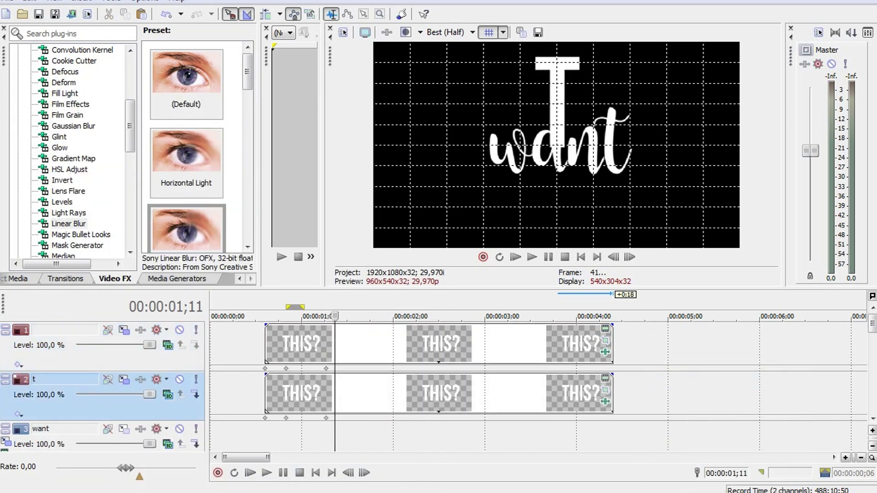
# Replace the event on track 1 with a separate pasted copy that starts slightly after the "t" track's event.
pyautogui.click(68, 361)
pyautogui.rightClick(308, 351)
pyautogui.click(328, 142)
pyautogui.hotkey('ctrl', 'v')
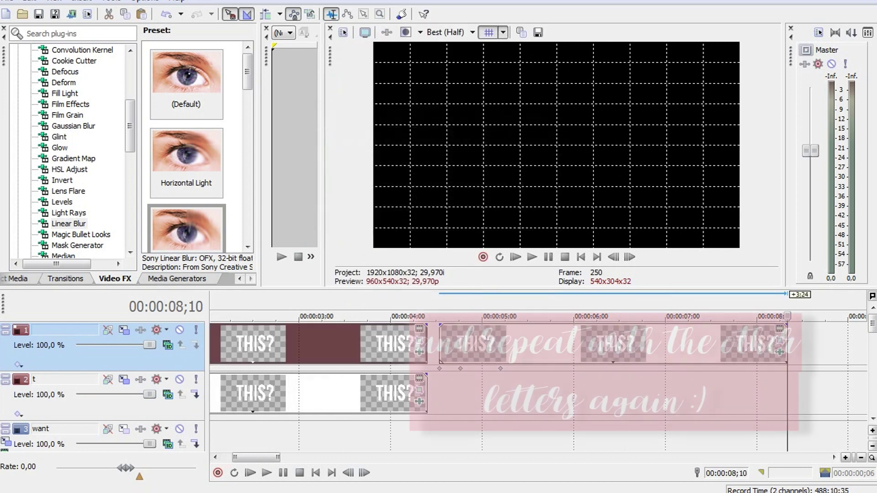
pyautogui.rightClick(372, 347)
pyautogui.click(402, 174)
pyautogui.moveTo(333, 347); pyautogui.dragTo(321, 348)
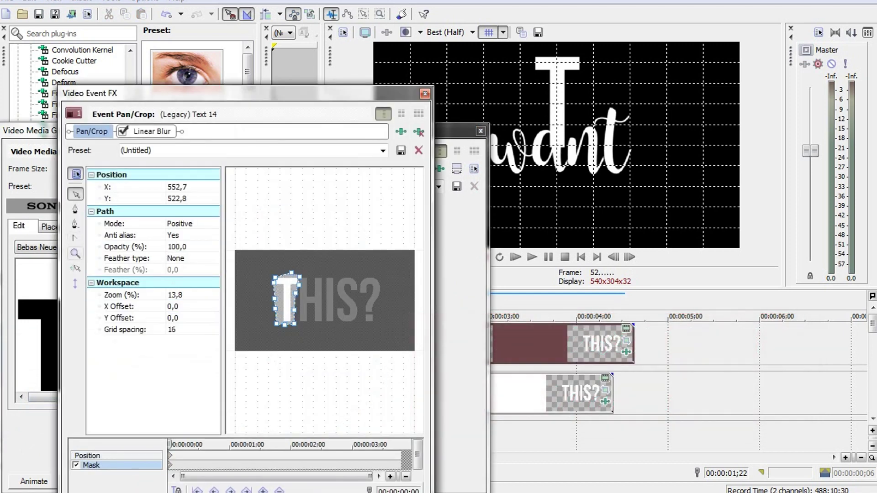
# Replace the T mask on track 1's event with one around the letter H and centre the pan/crop frame below that letter.
pyautogui.scroll(5, 324, 297)
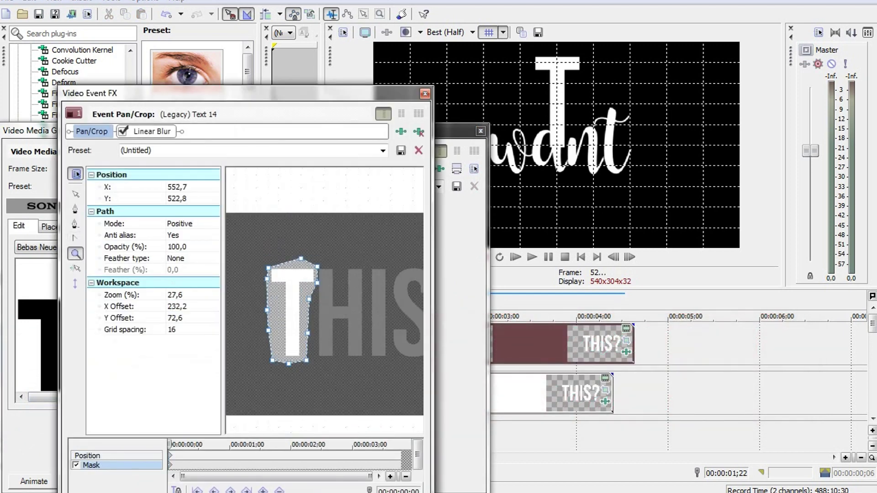
pyautogui.press('Delete')
pyautogui.click(75, 208)
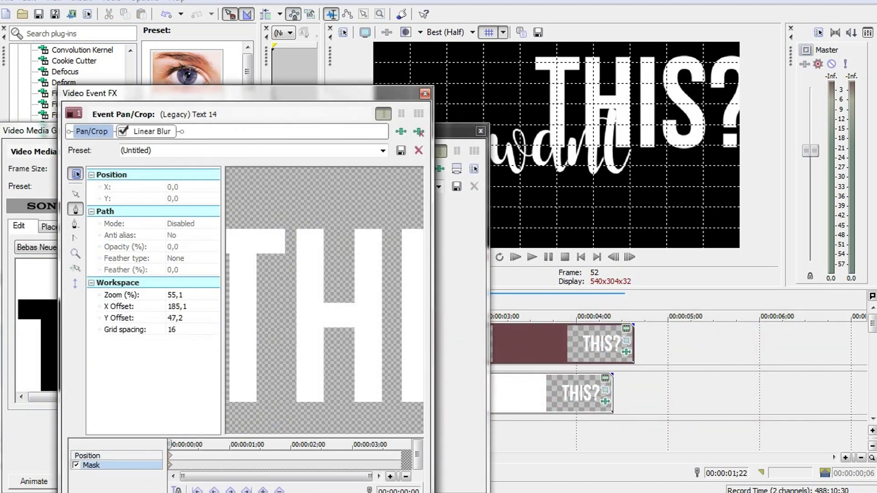
pyautogui.click(289, 217)
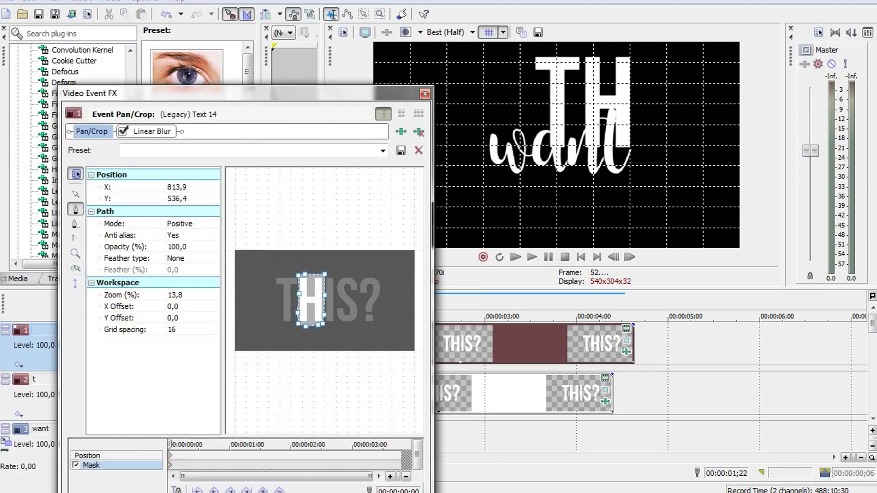
pyautogui.click(87, 456)
pyautogui.moveTo(329, 297); pyautogui.dragTo(332, 297)
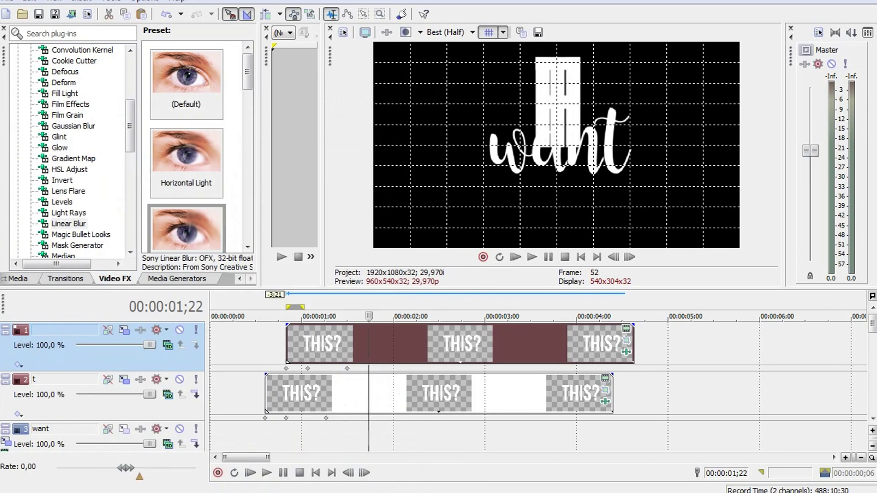
# Name track 1 "h" and duplicate it.
pyautogui.write('h')
pyautogui.press('Return')
pyautogui.rightClick(683, 326)
pyautogui.click(717, 368)
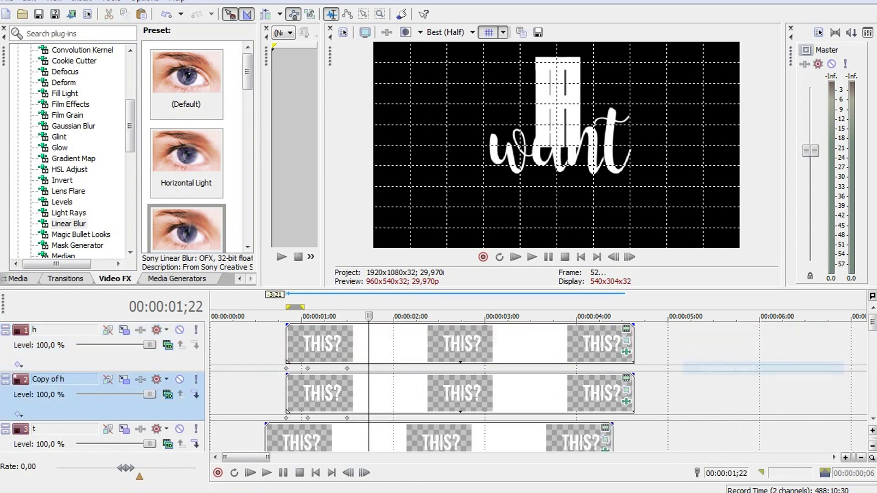
# Replace the event on track 1 with a separate pasted copy of it.
pyautogui.rightClick(427, 332)
pyautogui.click(457, 124)
pyautogui.click(647, 343)
pyautogui.hotkey('ctrl', 'v')
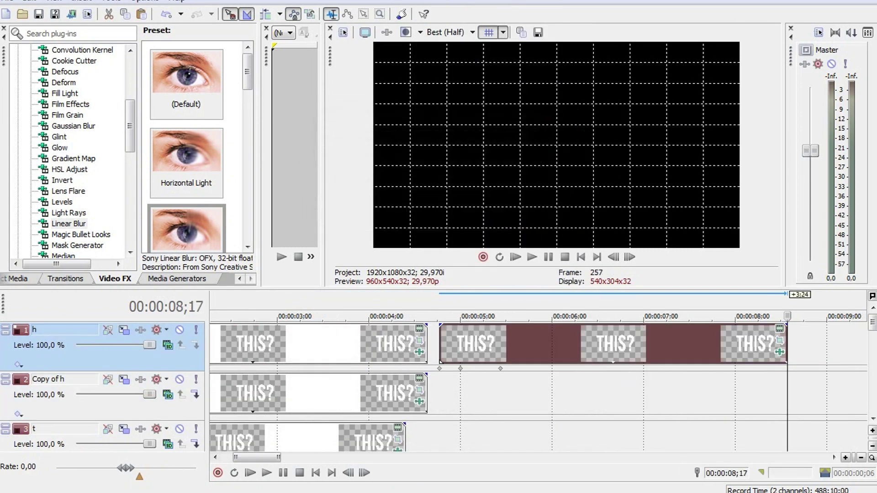
pyautogui.rightClick(348, 336)
pyautogui.click(402, 158)
# Stagger the events so "Copy of h" starts at about 00:00:00;22 and track 1's event starts at 00:00:00;26.
pyautogui.moveTo(384, 343); pyautogui.dragTo(509, 342)
pyautogui.click(265, 393)
pyautogui.press('space')
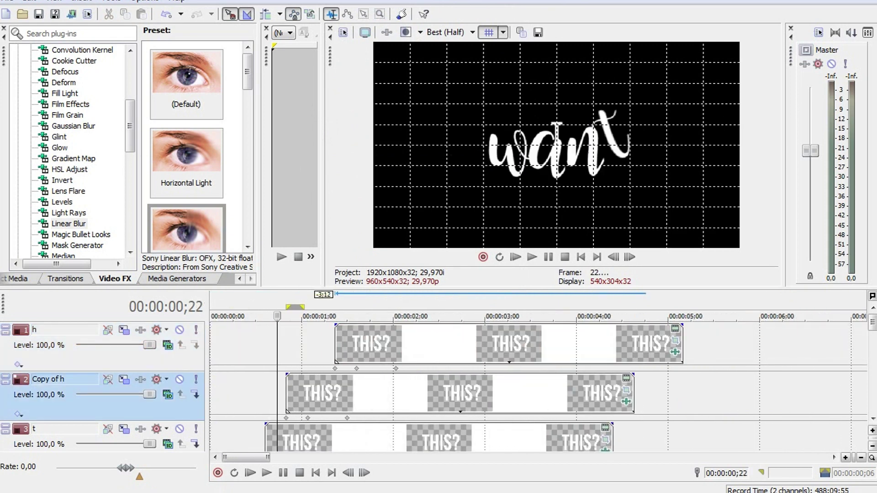
pyautogui.moveTo(319, 392); pyautogui.dragTo(311, 393)
pyautogui.moveTo(356, 342); pyautogui.dragTo(311, 342)
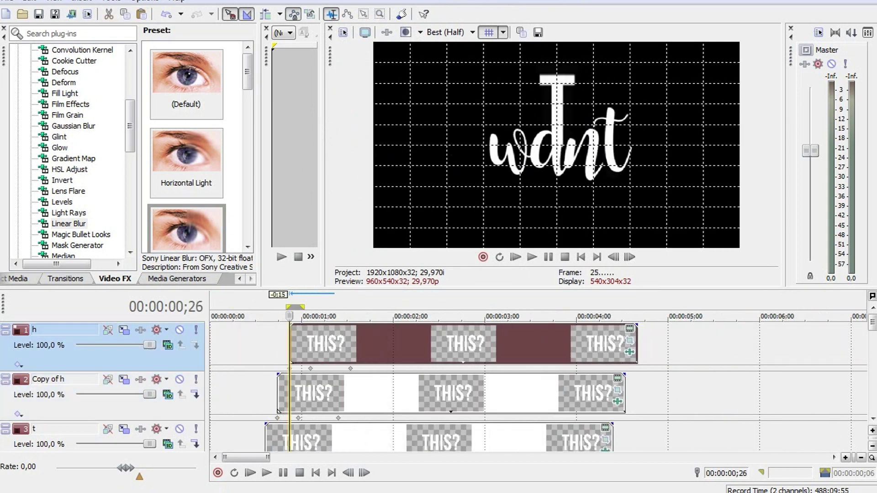
# Replace the H mask on track 1's event with a mask drawn around the letter I.
pyautogui.click(630, 340)
pyautogui.click(92, 465)
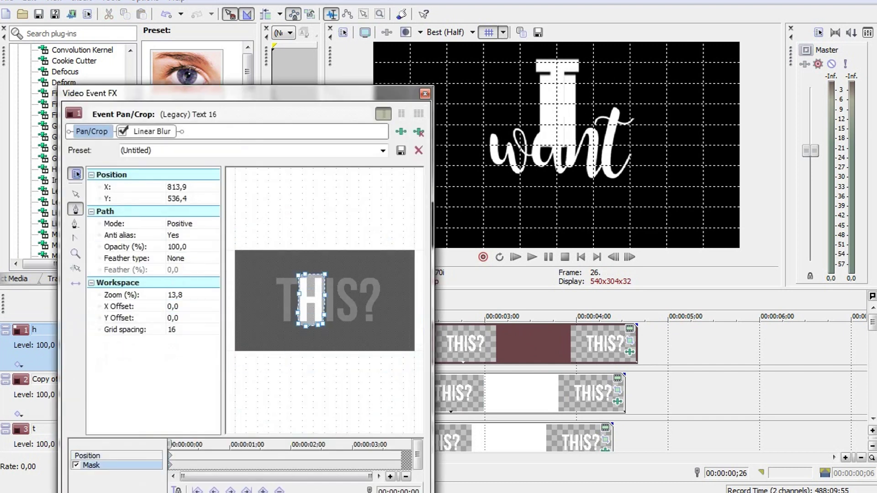
pyautogui.press('Delete')
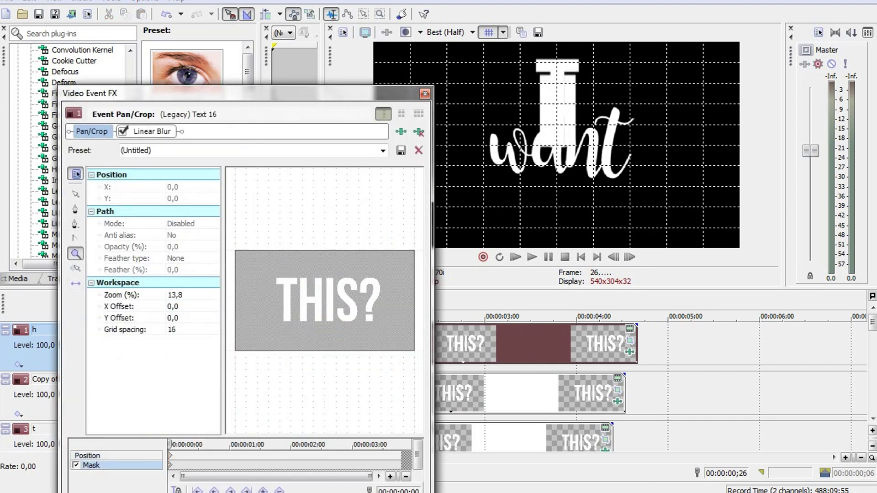
pyautogui.scroll(2, 325, 299)
pyautogui.click(295, 207)
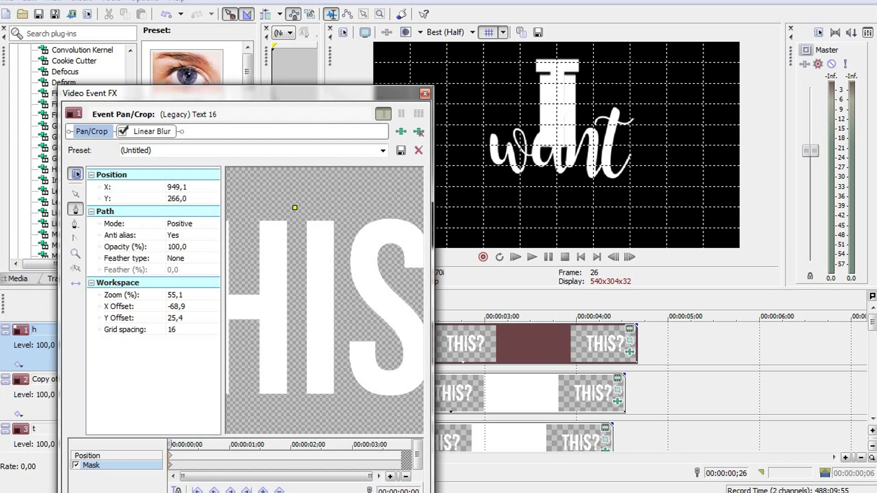
pyautogui.click(326, 411)
pyautogui.click(295, 207)
pyautogui.click(425, 93)
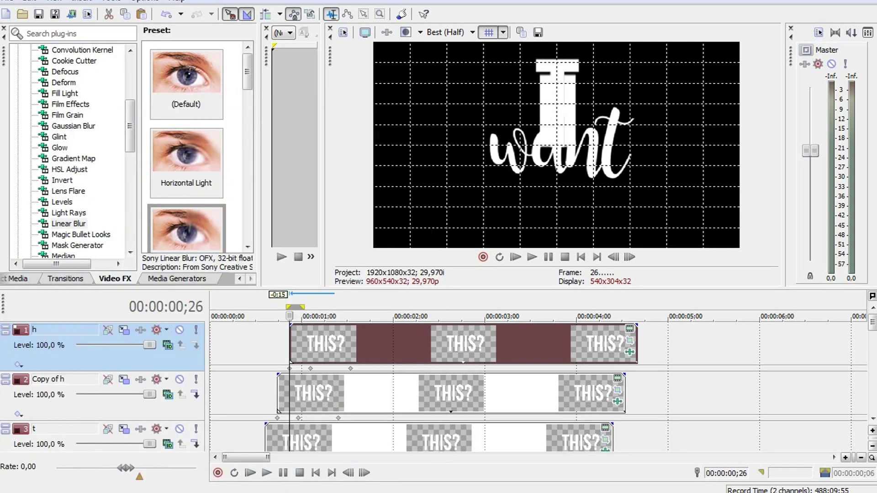
# Centre the pan/crop frame of track 1's event horizontally below the letter I.
pyautogui.click(629, 329)
pyautogui.click(92, 455)
pyautogui.moveTo(327, 320); pyautogui.dragTo(329, 320)
pyautogui.click(425, 93)
# Rename track 2 as "h" and track 1 as "i".
pyautogui.doubleClick(64, 380)
pyautogui.write('h')
pyautogui.press('Return')
pyautogui.doubleClick(64, 330)
pyautogui.write('i')
pyautogui.press('Return')
# Duplicate the "i" track and replace the upper track's event with a separate pasted copy.
pyautogui.rightClick(673, 341)
pyautogui.click(703, 385)
pyautogui.rightClick(451, 341)
pyautogui.click(457, 121)
pyautogui.click(656, 342)
pyautogui.hotkey('ctrl', 'v')
pyautogui.press('Return')
pyautogui.rightClick(304, 340)
pyautogui.click(363, 153)
# Move track 1's event to start a few frames after the event below it, at 00:00:01;00.
pyautogui.click(290, 342)
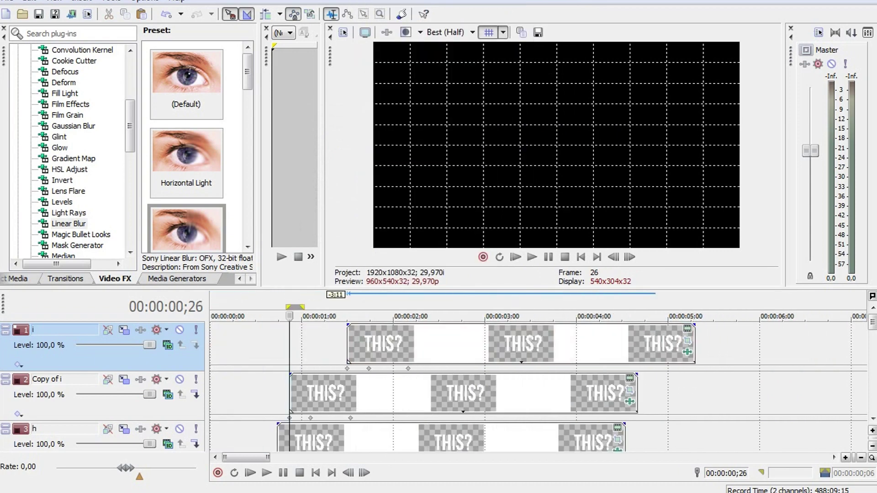
pyautogui.press('Right')
pyautogui.press('Right')
pyautogui.press('Right')
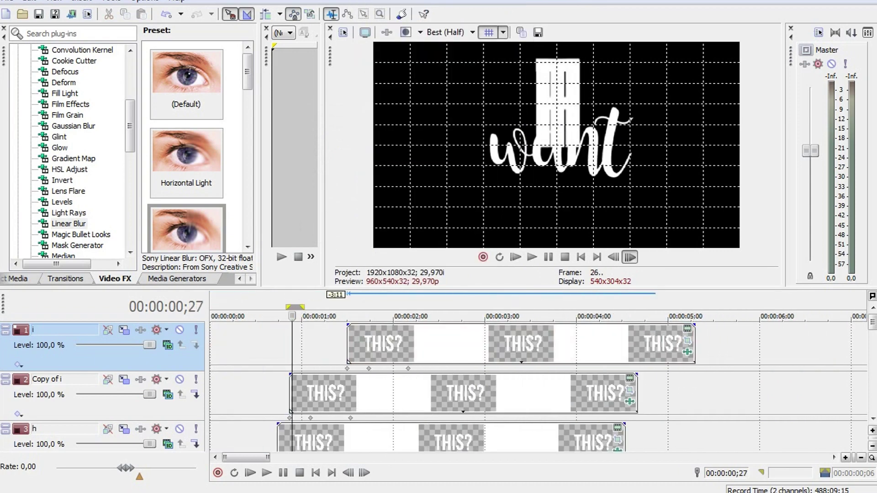
pyautogui.moveTo(387, 343); pyautogui.dragTo(341, 343)
# Rename track 2 as "i" and track 1 as "s".
pyautogui.click(64, 379)
pyautogui.doubleClick(64, 379)
pyautogui.write('i')
pyautogui.press('Return')
pyautogui.doubleClick(64, 329)
pyautogui.write('s')
pyautogui.press('Return')
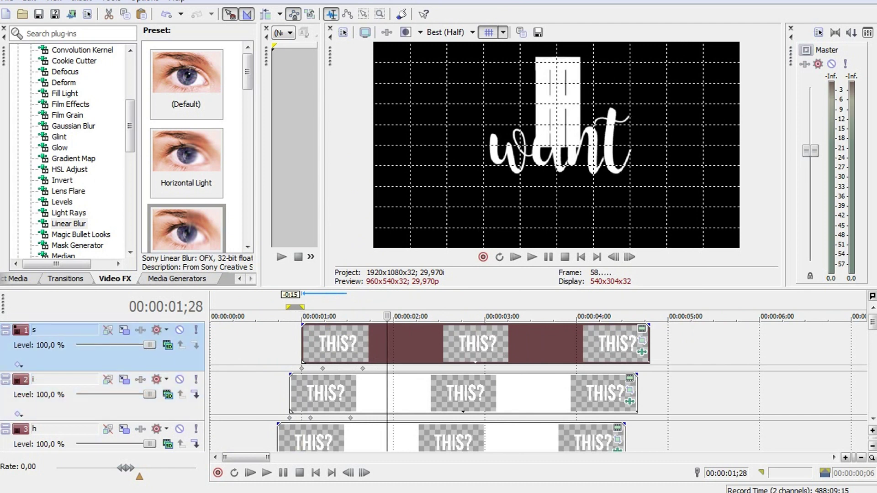
# Replace the I mask on the "s" track's event with one around the letter S and centre the pan/crop frame below that letter.
pyautogui.click(630, 328)
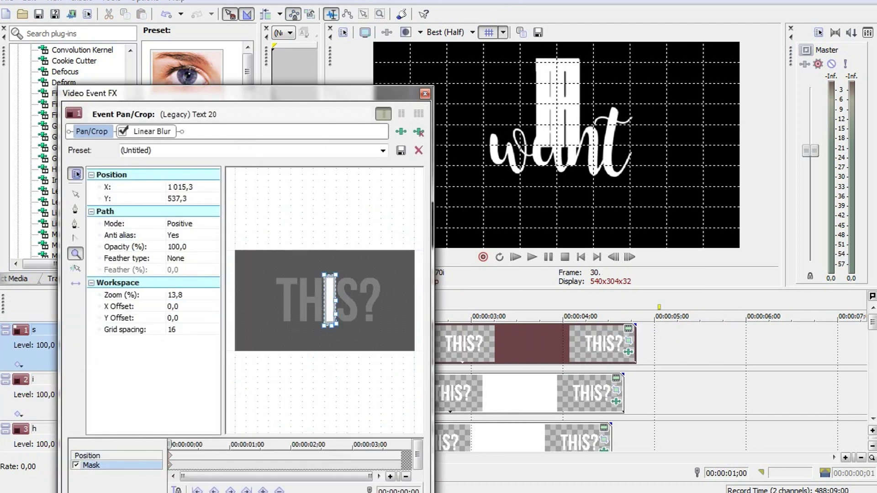
pyautogui.scroll(5, 350, 300)
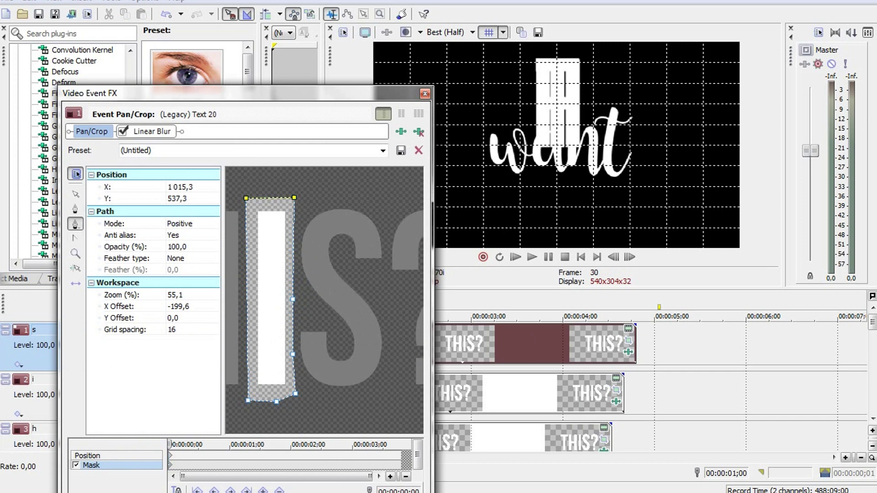
pyautogui.press('Delete')
pyautogui.click(292, 209)
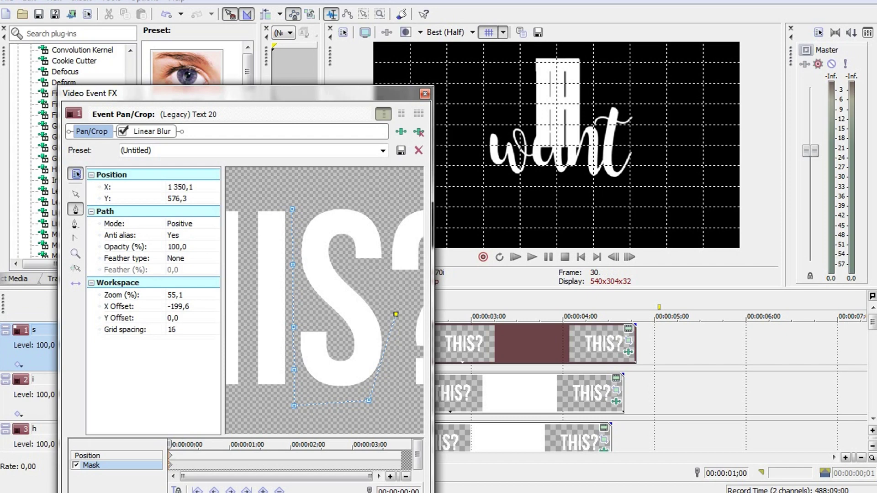
pyautogui.click(319, 193)
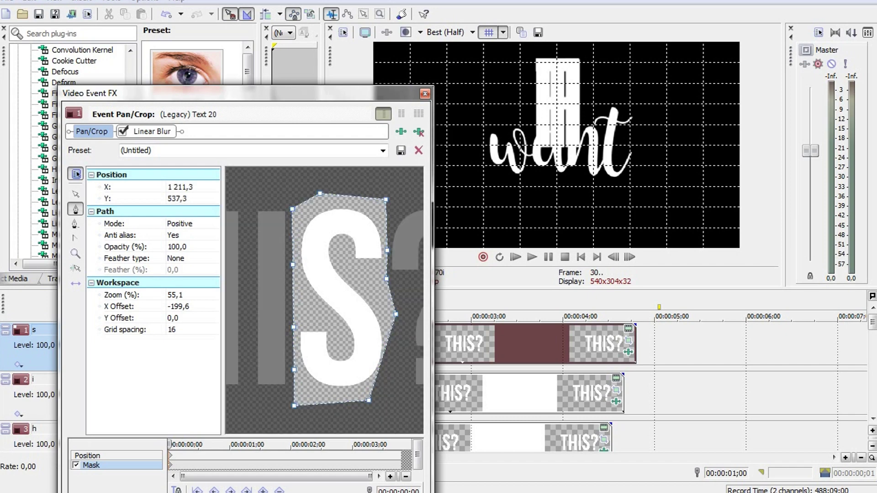
pyautogui.press('Escape')
pyautogui.click(628, 341)
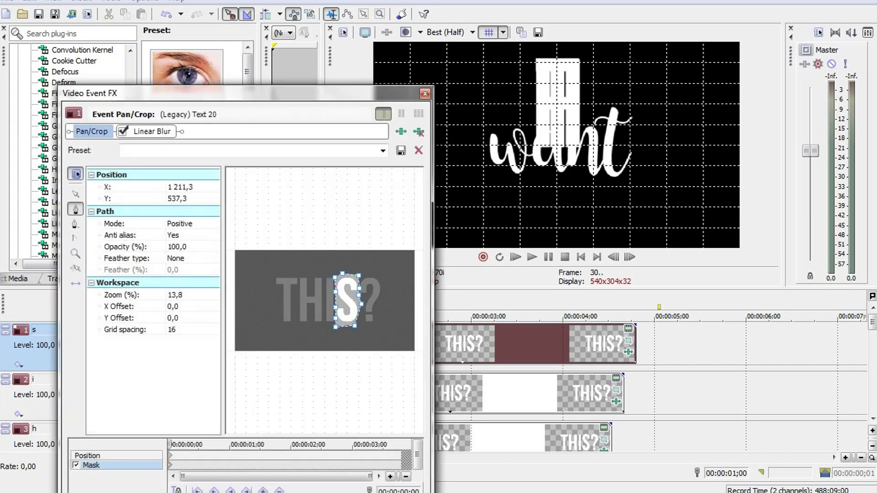
pyautogui.click(116, 456)
pyautogui.press('Escape')
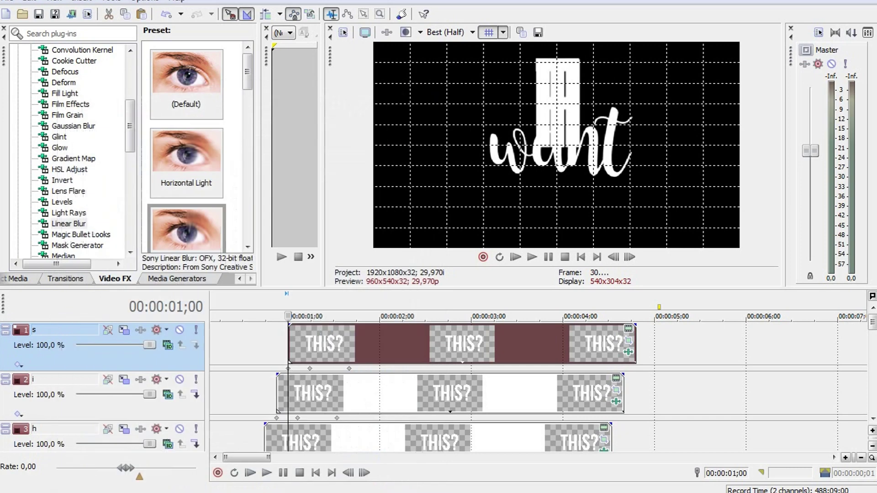
# Duplicate the "s" track and replace the upper track's event with a separate pasted copy.
pyautogui.rightClick(663, 336)
pyautogui.click(685, 378)
pyautogui.rightClick(421, 350)
pyautogui.click(447, 138)
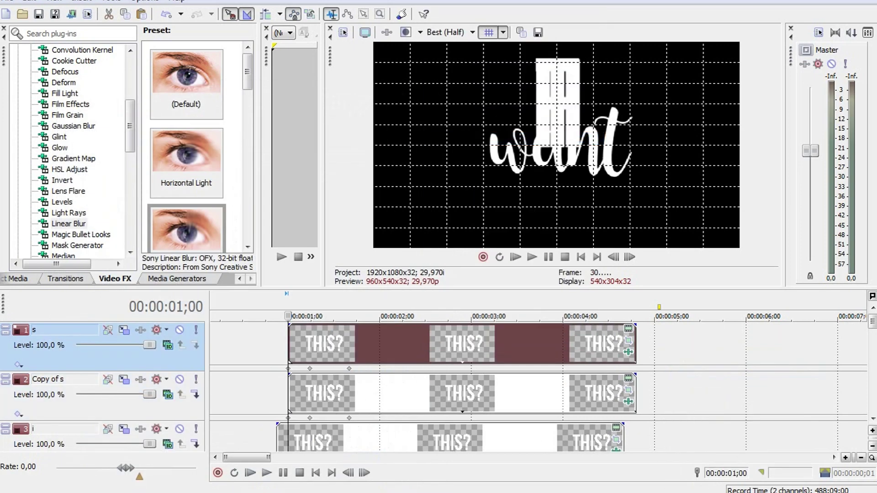
pyautogui.hotkey('ctrl', 'v')
pyautogui.press('Return')
pyautogui.rightClick(354, 351)
pyautogui.click(382, 165)
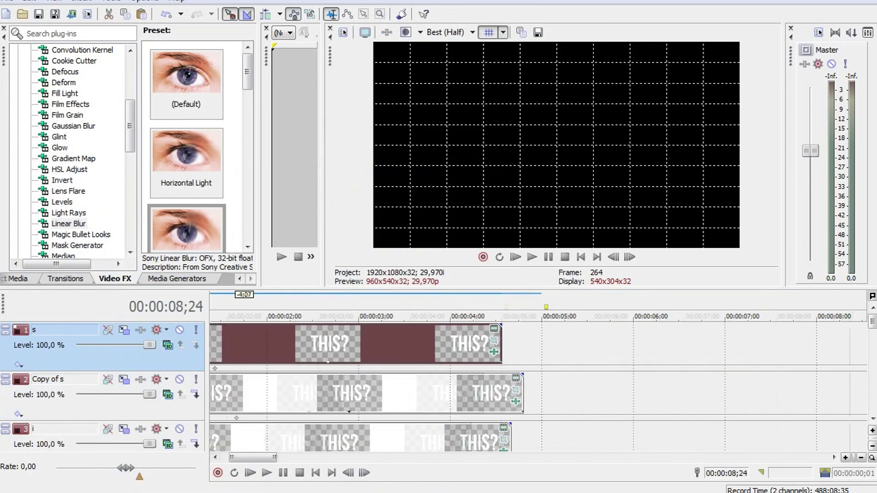
# Move track 1's event to start at 00:00:01;04.
pyautogui.press('Right')
pyautogui.press('Right')
pyautogui.press('Right')
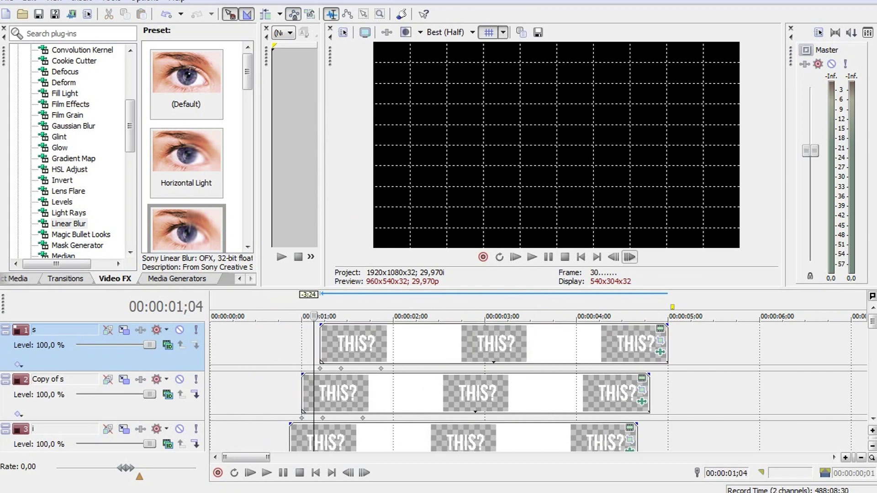
pyautogui.moveTo(356, 342); pyautogui.dragTo(350, 343)
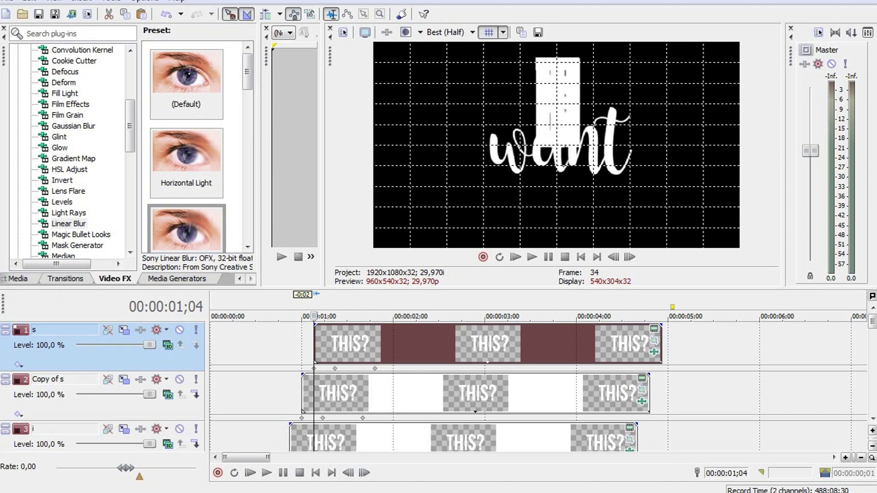
# Rename track 2 as "s" and track 1 as "?".
pyautogui.doubleClick(64, 379)
pyautogui.write('s')
pyautogui.press('Return')
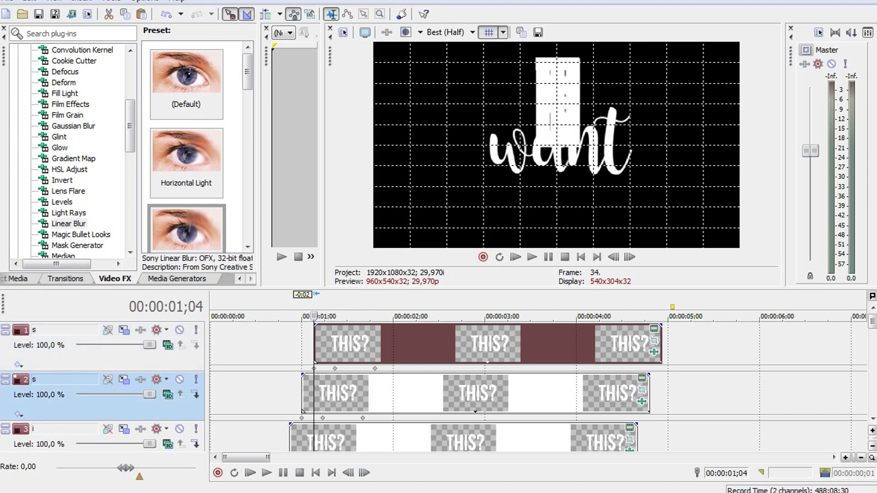
pyautogui.doubleClick(64, 329)
pyautogui.write('?')
pyautogui.press('Return')
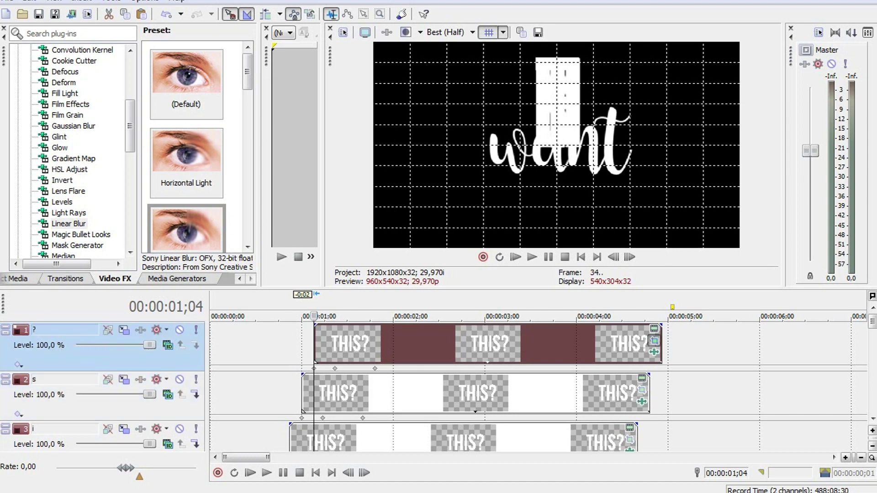
# Replace the S mask on the "?" track's event with one around the question mark and centre the pan/crop frame below it.
pyautogui.scroll(4, 384, 308)
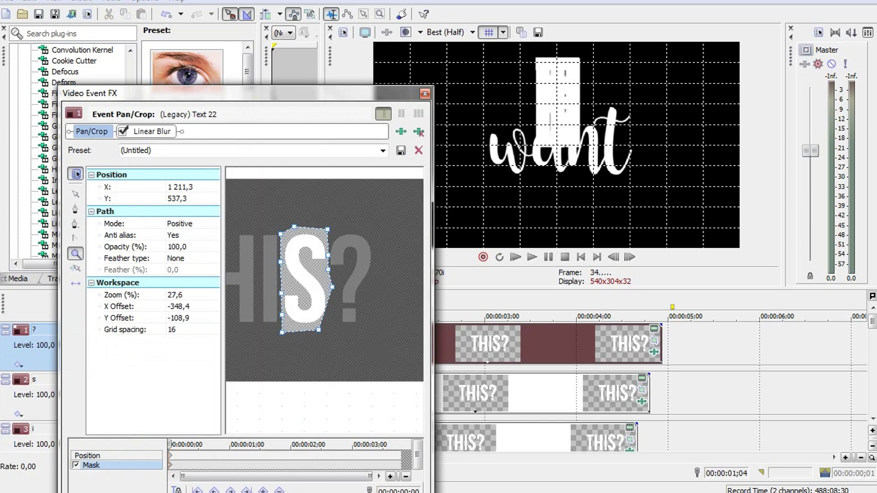
pyautogui.press('Delete')
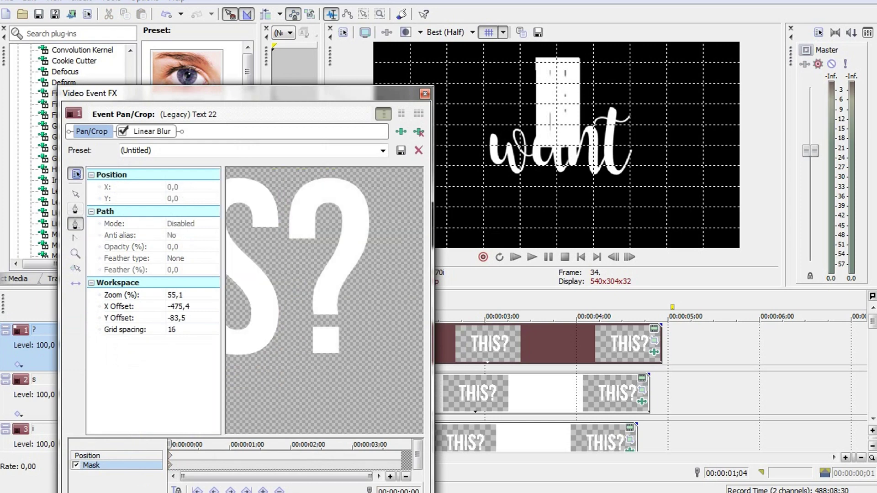
pyautogui.click(283, 204)
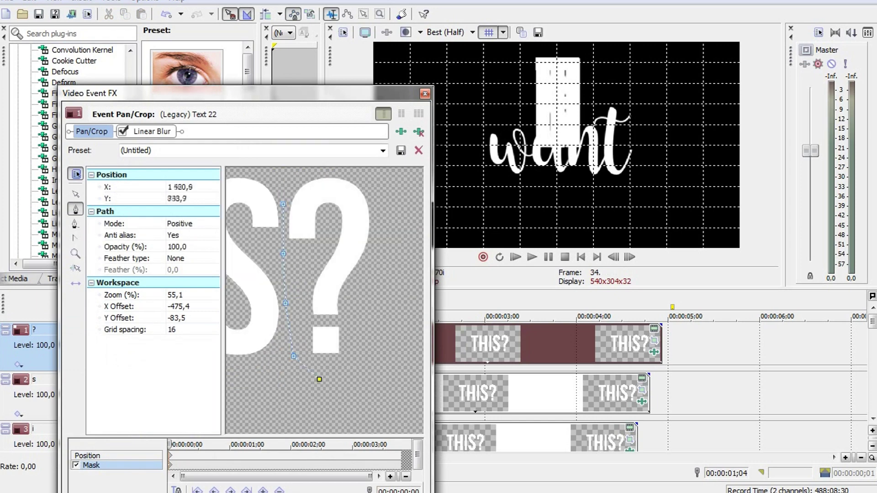
pyautogui.click(285, 193)
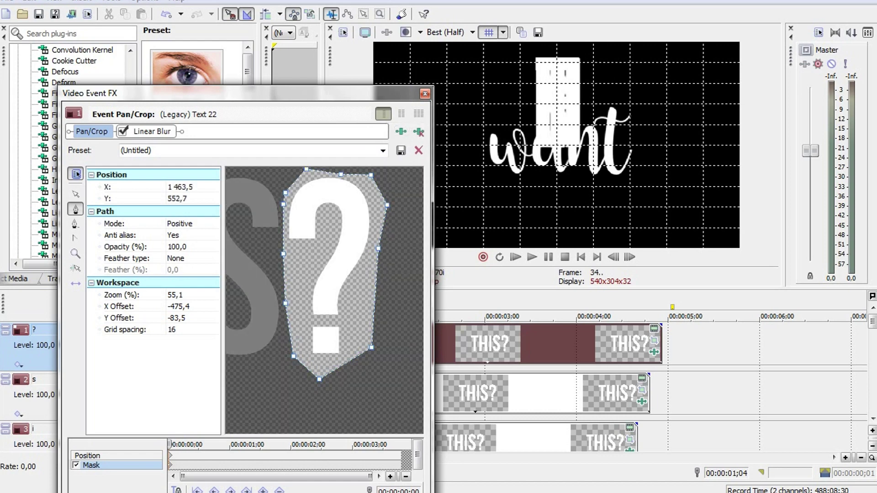
pyautogui.click(425, 94)
pyautogui.click(654, 329)
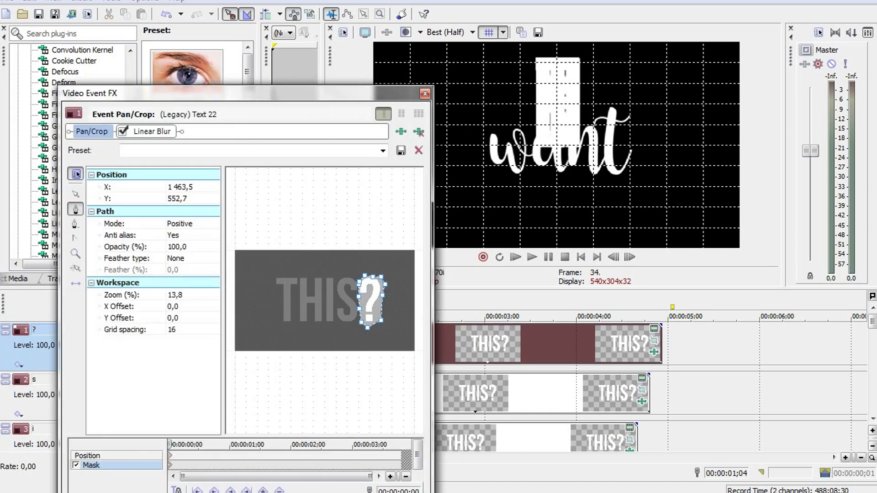
pyautogui.click(86, 456)
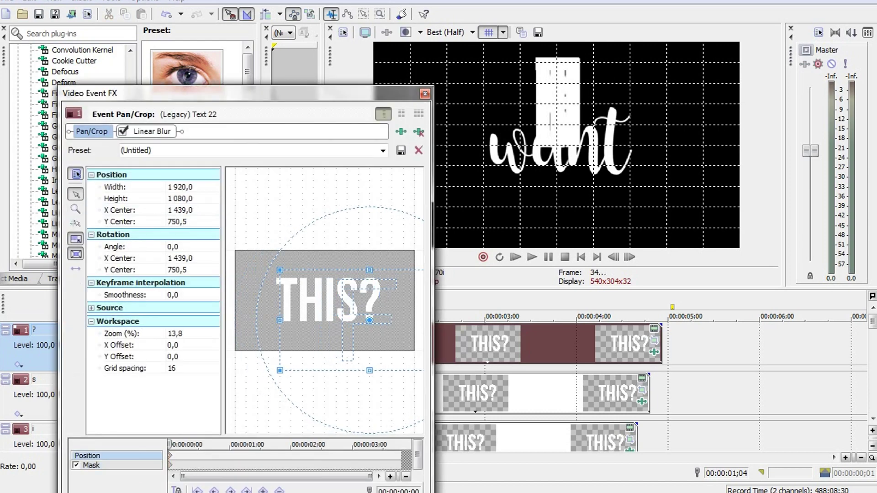
pyautogui.click(425, 94)
# Align the "h", "i", "s" and "?" events with the start of the "t" event at 00:00:00;18.
pyautogui.scroll(-2, 548, 388)
pyautogui.click(265, 392)
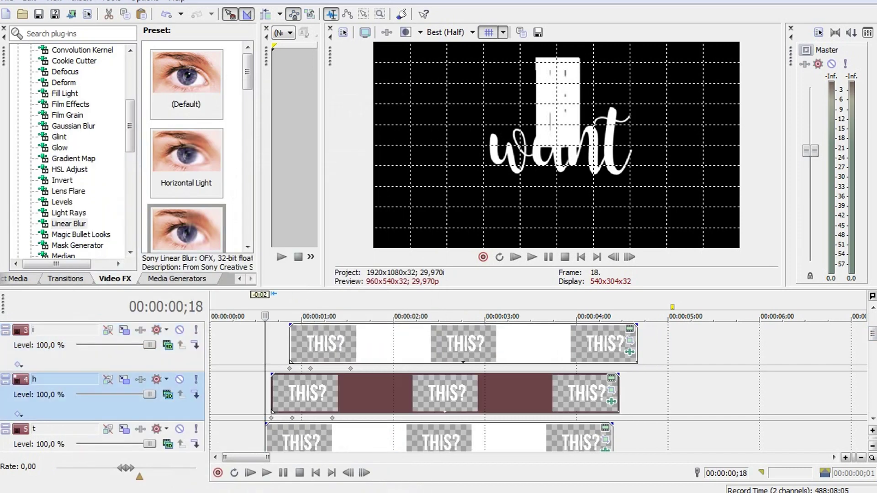
pyautogui.moveTo(274, 392); pyautogui.dragTo(269, 393)
pyautogui.moveTo(301, 343); pyautogui.dragTo(278, 343)
pyautogui.scroll(2, 548, 388)
pyautogui.moveTo(320, 393); pyautogui.dragTo(282, 392)
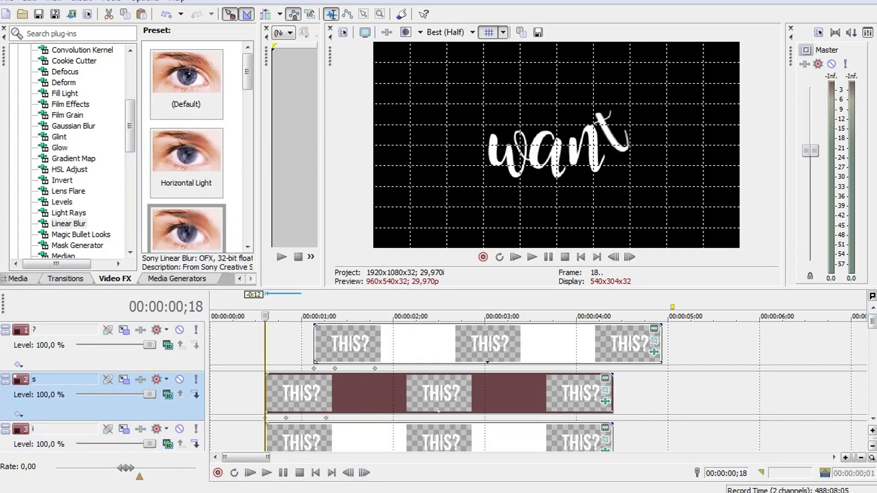
pyautogui.moveTo(329, 343); pyautogui.dragTo(281, 343)
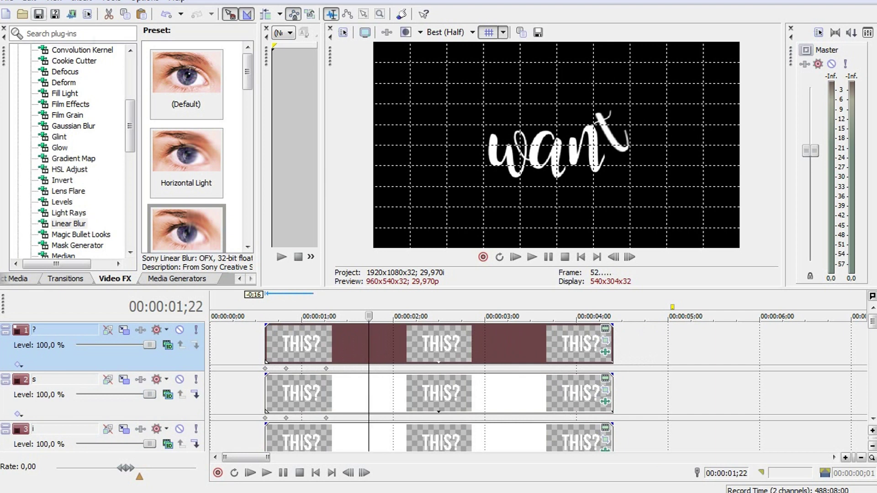
# Insert a video track above the "?" track as its compositing parent and switch the new track to 3D compositing.
pyautogui.rightClick(643, 342)
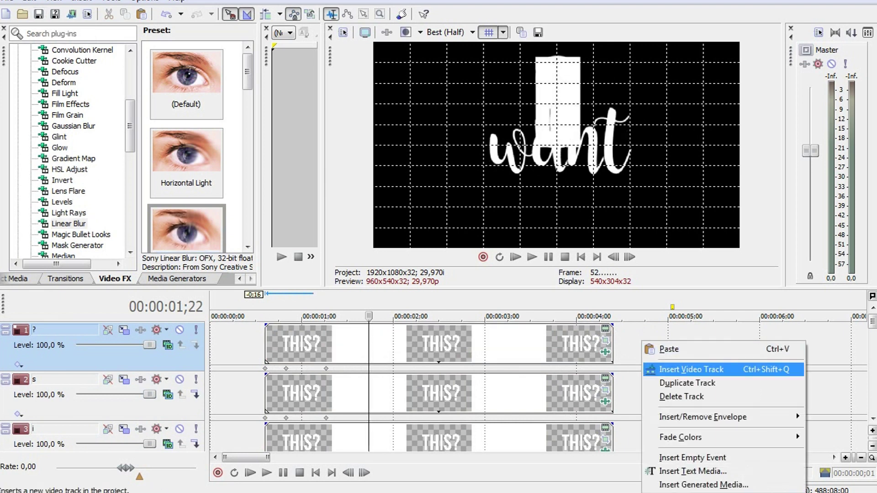
pyautogui.click(680, 369)
pyautogui.click(168, 345)
pyautogui.click(214, 132)
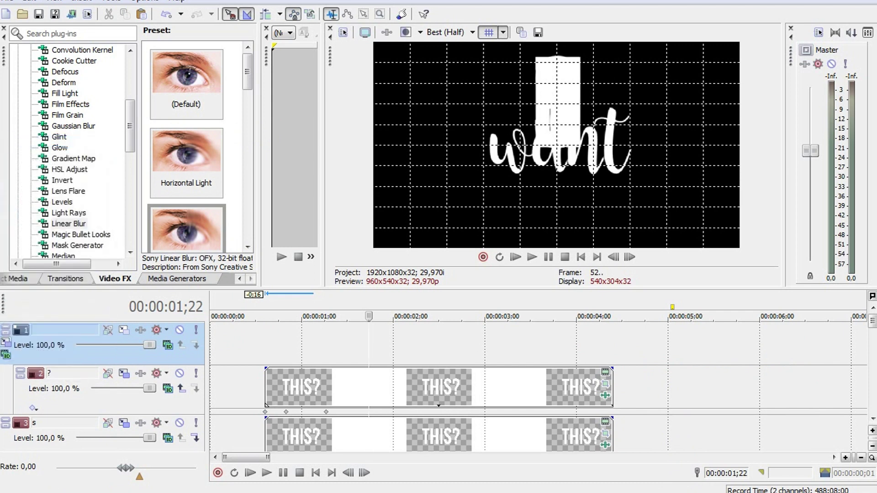
# Insert a video track above the "s" track as its compositing parent, with track and parent compositing set to 3D Source Alpha.
pyautogui.rightClick(215, 430)
pyautogui.click(274, 299)
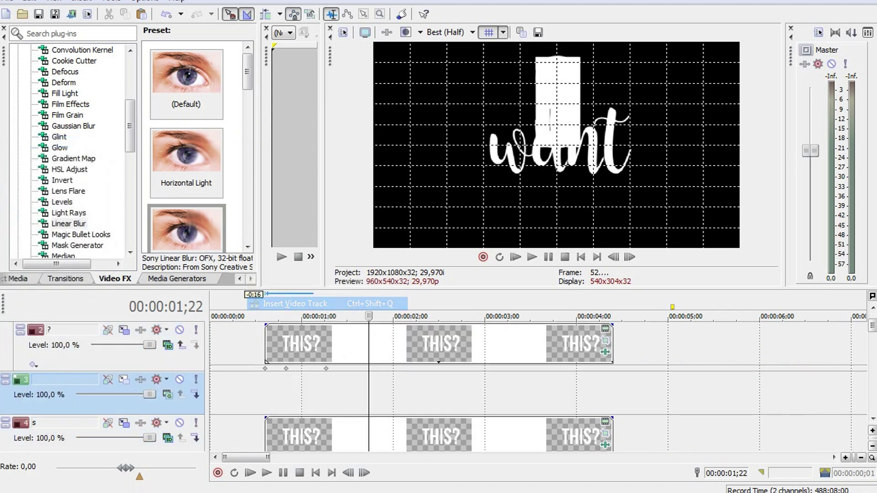
pyautogui.click(168, 344)
pyautogui.click(215, 133)
pyautogui.click(5, 355)
pyautogui.click(37, 141)
# Insert a video track above the "i" track as its compositing parent, with track and parent compositing set to 3D Source Alpha.
pyautogui.rightClick(235, 427)
pyautogui.click(274, 306)
pyautogui.click(168, 394)
pyautogui.click(215, 181)
pyautogui.click(5, 379)
pyautogui.click(37, 190)
# Insert a video track above the "h" track as its compositing parent, with track and parent compositing set to 3D Source Alpha.
pyautogui.scroll(-2, 91, 393)
pyautogui.click(233, 384)
pyautogui.rightClick(233, 383)
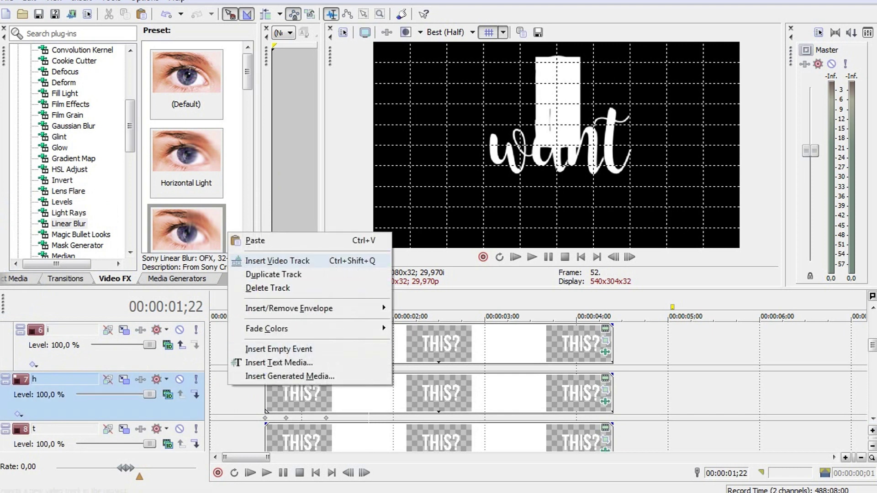
pyautogui.click(274, 259)
pyautogui.click(168, 394)
pyautogui.click(215, 182)
pyautogui.click(5, 404)
pyautogui.click(36, 190)
# Insert a video track above the "t" track as its compositing parent, with track and parent compositing set to 3D Source Alpha.
pyautogui.scroll(-2, 91, 392)
pyautogui.click(235, 388)
pyautogui.rightClick(235, 388)
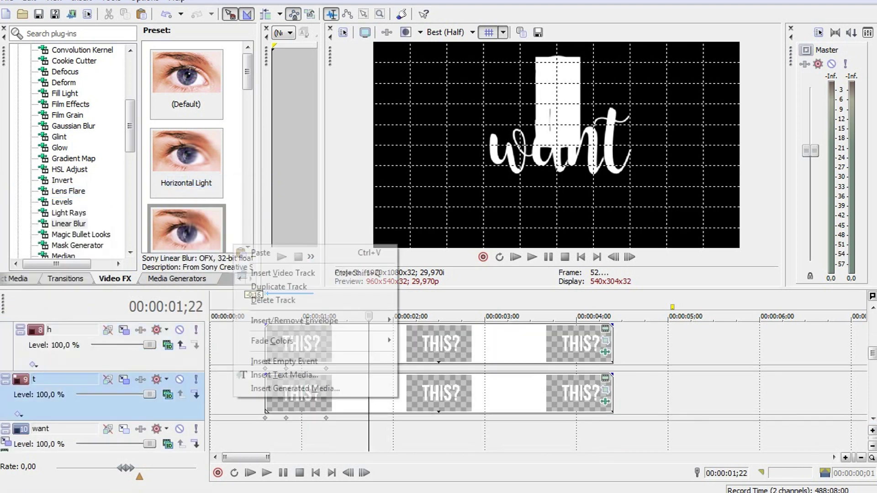
pyautogui.click(274, 273)
pyautogui.click(168, 394)
pyautogui.click(214, 182)
pyautogui.click(5, 404)
pyautogui.click(37, 190)
# Shift the T to the left with the parent track motion of the track above "t".
pyautogui.click(5, 404)
pyautogui.moveTo(274, 386); pyautogui.dragTo(233, 386)
pyautogui.click(324, 239)
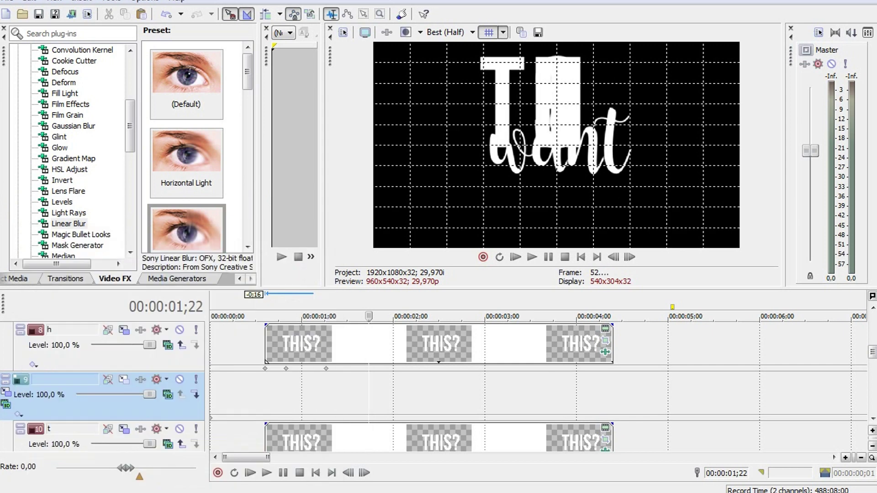
# Move the H beside the T with its parent track motion, at about X -121.69.
pyautogui.scroll(4, 434, 388)
pyautogui.scroll(-1, 434, 388)
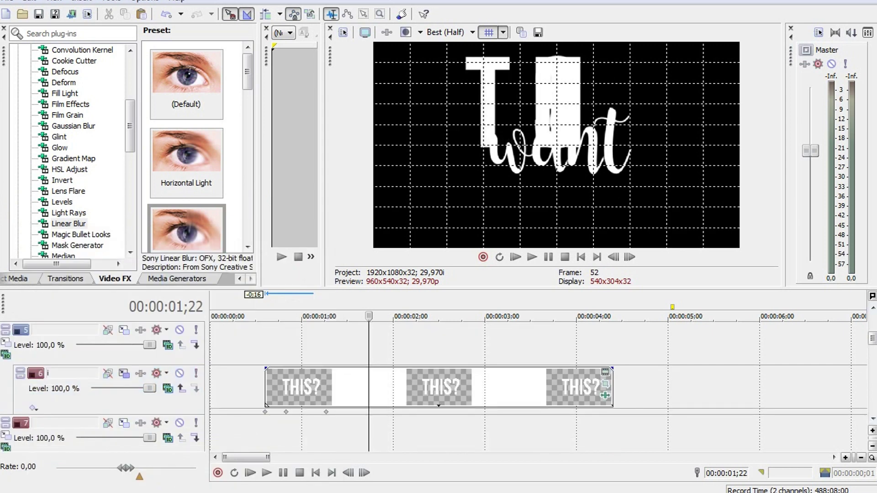
pyautogui.click(124, 423)
pyautogui.moveTo(246, 387)
pyautogui.mouseDown()
pyautogui.moveTo(231, 386)
pyautogui.moveTo(246, 386)
pyautogui.mouseUp()
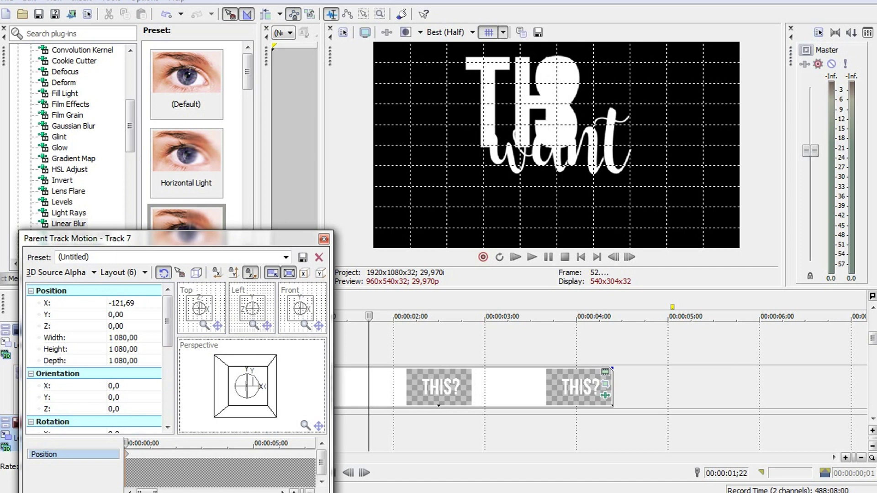
pyautogui.press('Escape')
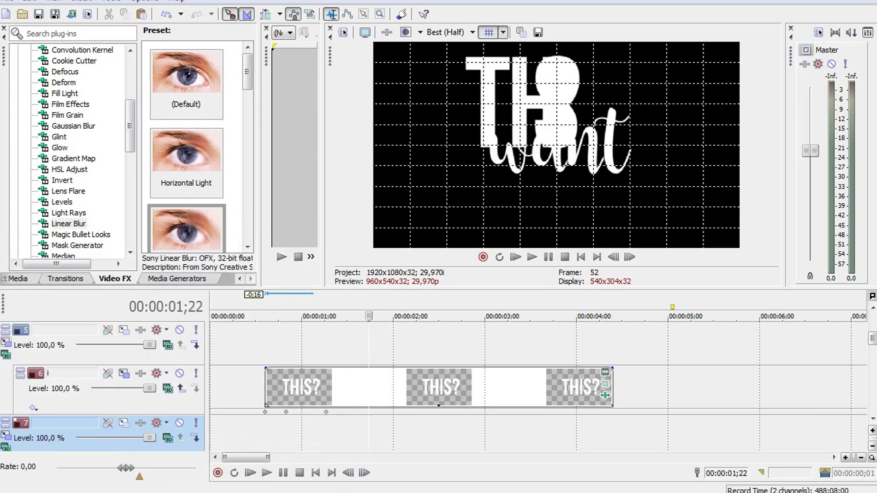
# Shift the S to the right of the H with the parent track motion of track 3.
pyautogui.scroll(2, 538, 387)
pyautogui.click(140, 379)
pyautogui.moveTo(250, 385); pyautogui.dragTo(257, 385)
pyautogui.click(324, 238)
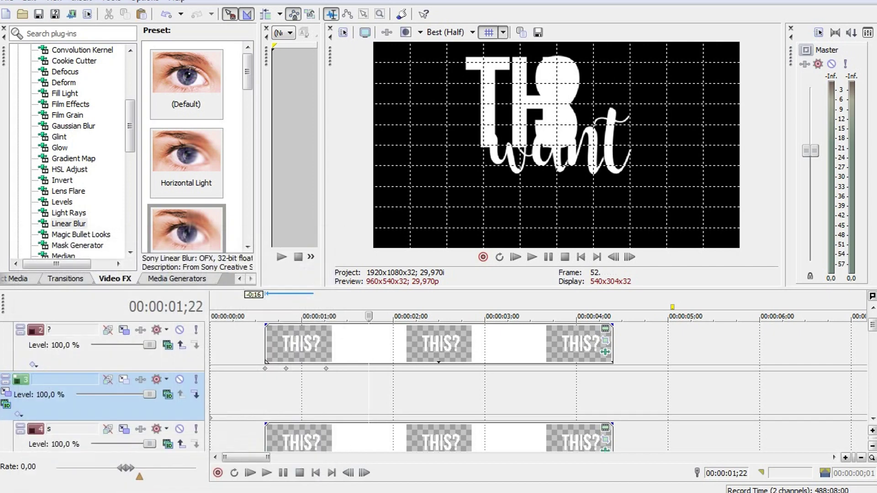
# Move the question mark well to the right of the S with the parent track motion of track 1.
pyautogui.scroll(1, 538, 388)
pyautogui.click(69, 347)
pyautogui.click(140, 329)
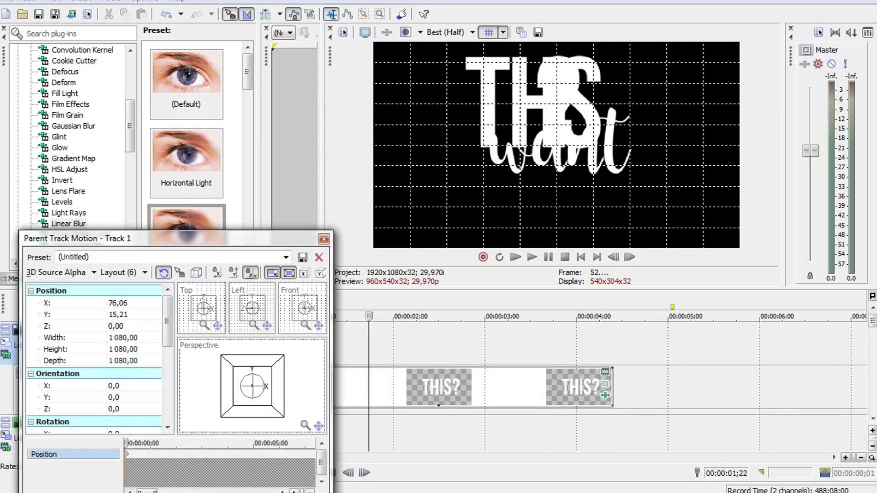
pyautogui.moveTo(248, 387); pyautogui.dragTo(258, 388)
pyautogui.click(327, 256)
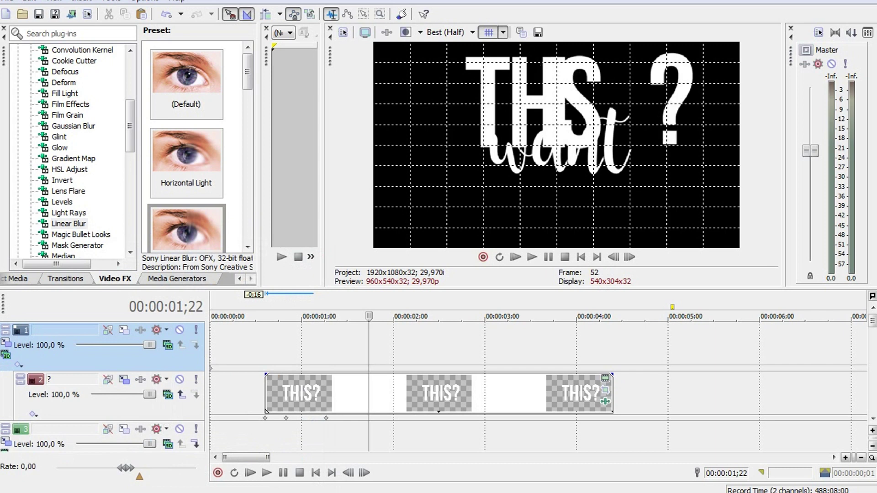
# Shift the S further right with its parent track motion and place the I between H and S at about X 60.85.
pyautogui.scroll(-1, 538, 387)
pyautogui.click(140, 379)
pyautogui.moveTo(265, 386)
pyautogui.mouseDown()
pyautogui.moveTo(284, 386)
pyautogui.moveTo(256, 386)
pyautogui.mouseUp()
pyautogui.click(324, 239)
pyautogui.click(6, 391)
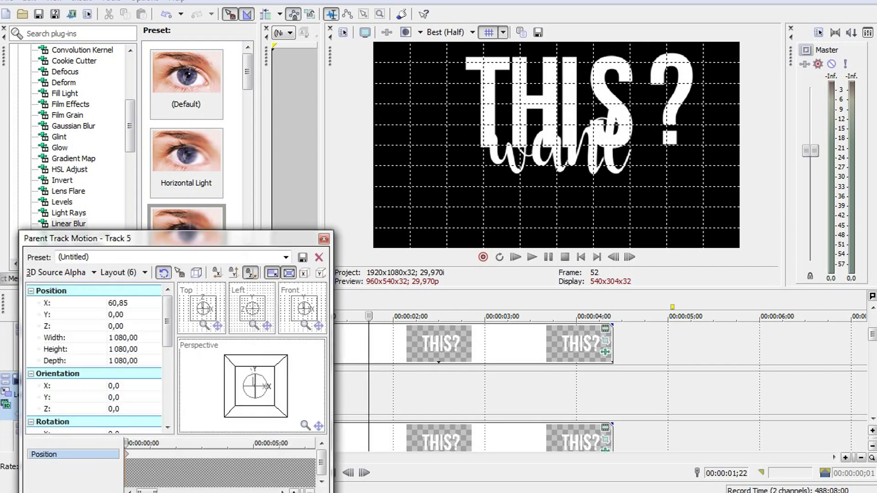
pyautogui.click(323, 238)
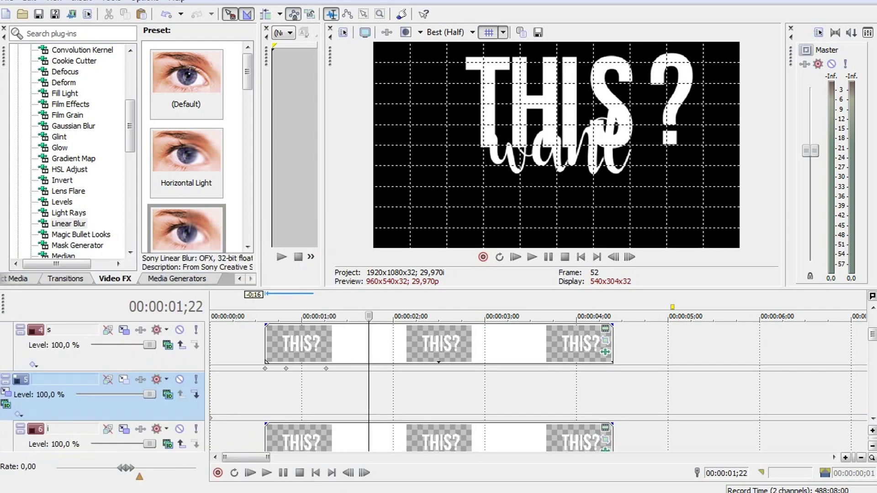
# Nudge the S left toward the I and move the question mark closer to the S at about X 471.55.
pyautogui.click(6, 391)
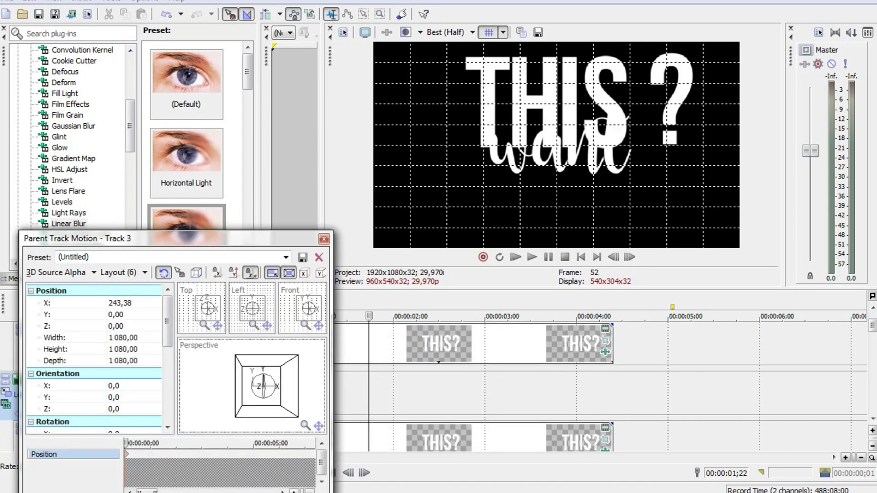
pyautogui.press('Escape')
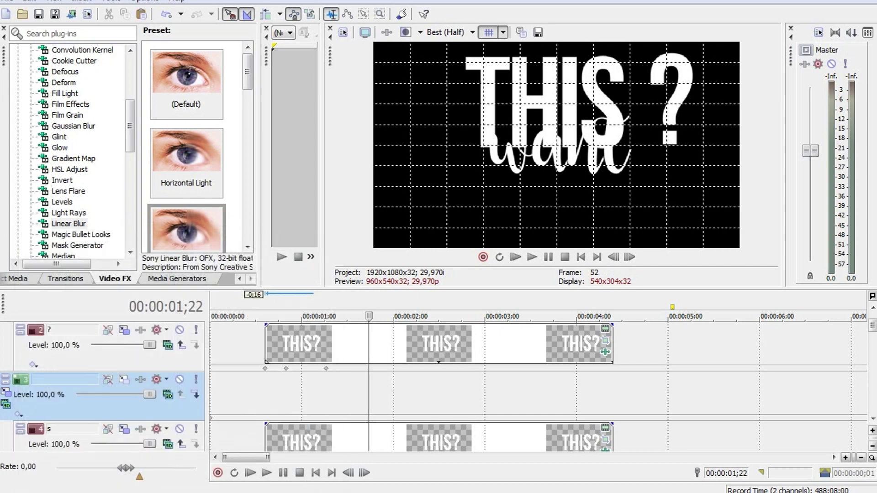
pyautogui.scroll(1, 539, 389)
pyautogui.moveTo(278, 385); pyautogui.dragTo(274, 385)
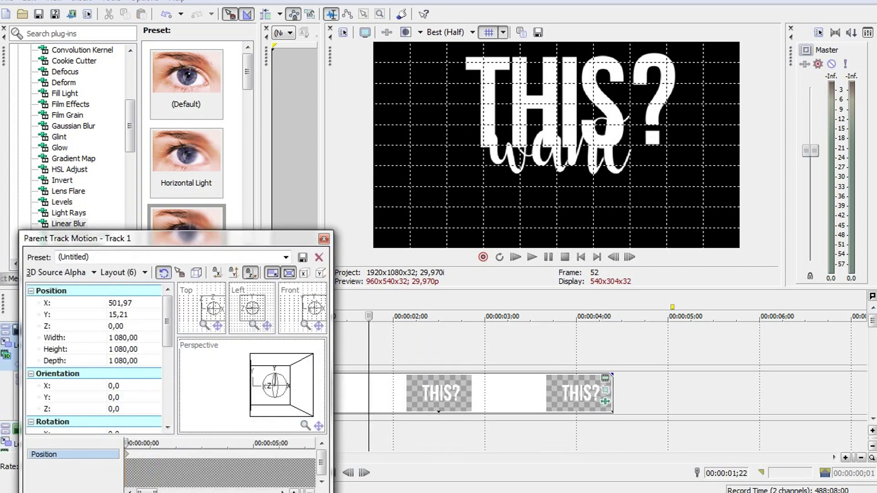
pyautogui.moveTo(274, 385); pyautogui.dragTo(273, 385)
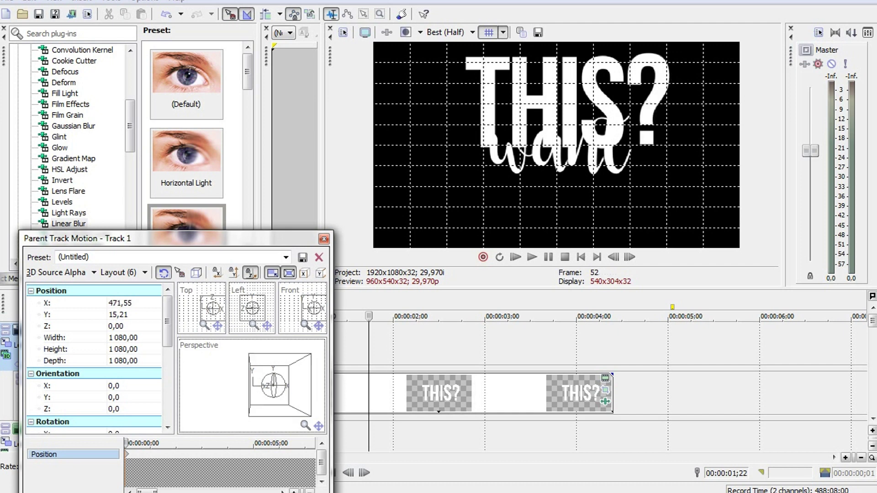
pyautogui.click(324, 238)
# Insert a video track above all the THIS? tracks and set its compositing mode to 3D Source Alpha.
pyautogui.rightClick(373, 358)
pyautogui.click(398, 229)
pyautogui.hotkey('ctrl', 'shift', 'Up')
pyautogui.click(63, 330)
pyautogui.click(93, 116)
# Make all the THIS? letter tracks and their parents compositing children of the new top track.
pyautogui.click(92, 345)
pyautogui.click(92, 376)
pyautogui.click(92, 392)
pyautogui.click(92, 407)
pyautogui.click(91, 423)
pyautogui.scroll(-5, 91, 424)
pyautogui.click(92, 361)
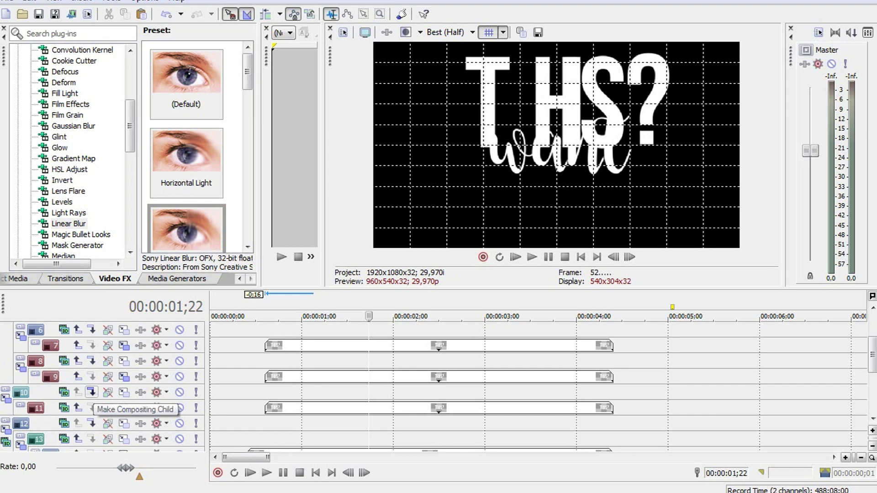
pyautogui.click(92, 392)
pyautogui.press('`')
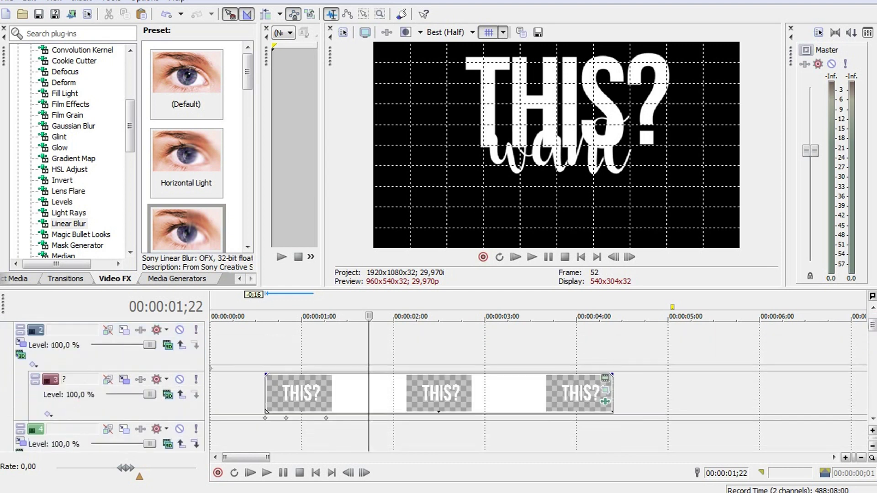
# Name the top track "this" and set its parent compositing mode to 3D Source Alpha.
pyautogui.press('Up')
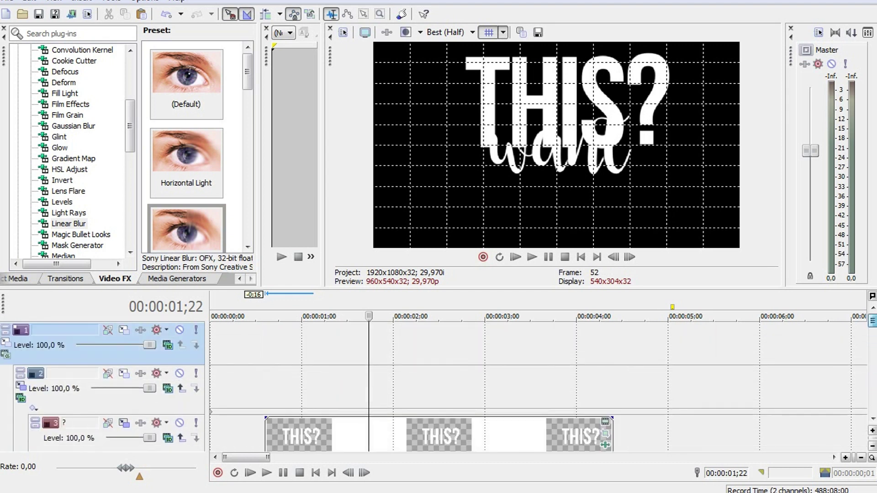
pyautogui.press('F2')
pyautogui.write('this')
pyautogui.press('Return')
pyautogui.click(5, 354)
pyautogui.click(46, 142)
# Position the whole word THIS? below "want" with the parent track motion at about X -57.56, Y -638.87, and Z -500.
pyautogui.click(5, 342)
pyautogui.moveTo(253, 406); pyautogui.dragTo(248, 414)
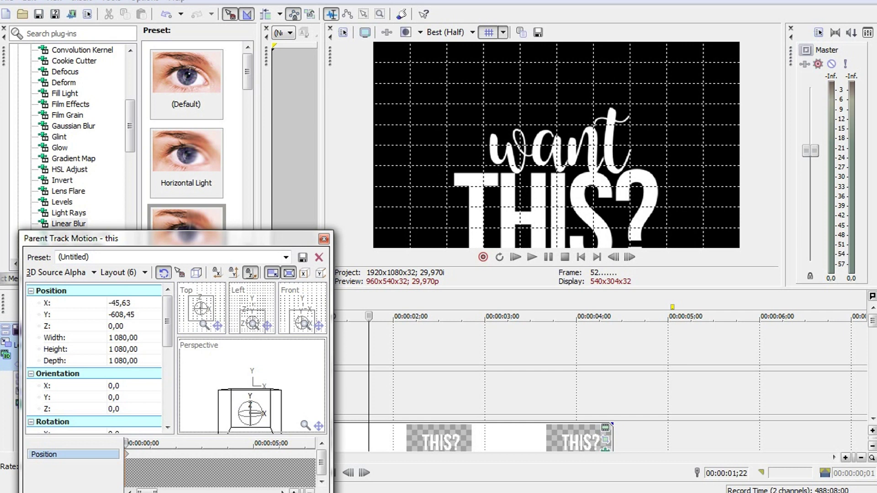
pyautogui.moveTo(248, 413); pyautogui.dragTo(248, 416)
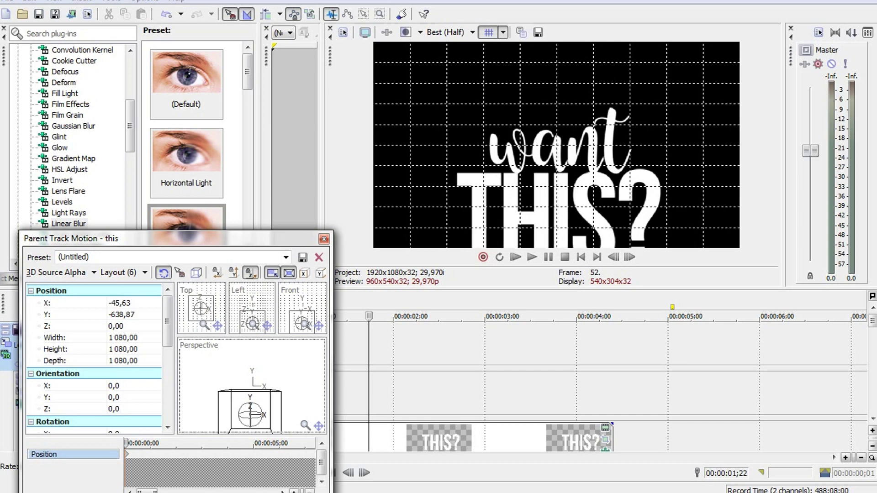
pyautogui.click(118, 326)
pyautogui.write('-500')
pyautogui.press('Return')
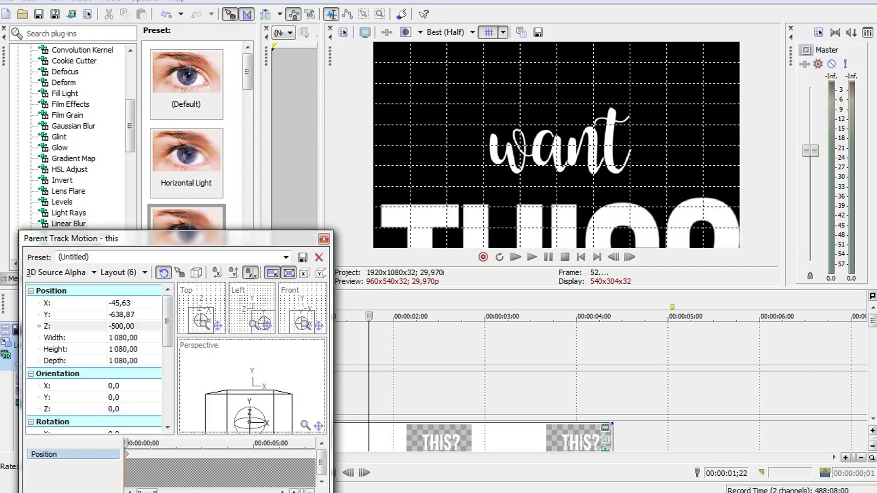
pyautogui.moveTo(250, 421); pyautogui.dragTo(248, 421)
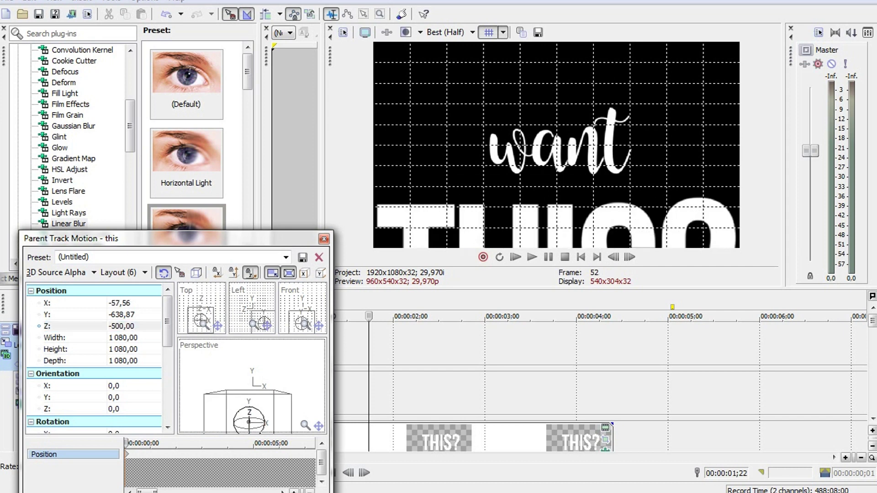
pyautogui.click(324, 239)
# Insert a video track above the "this" track and name it "want this".
pyautogui.rightClick(232, 355)
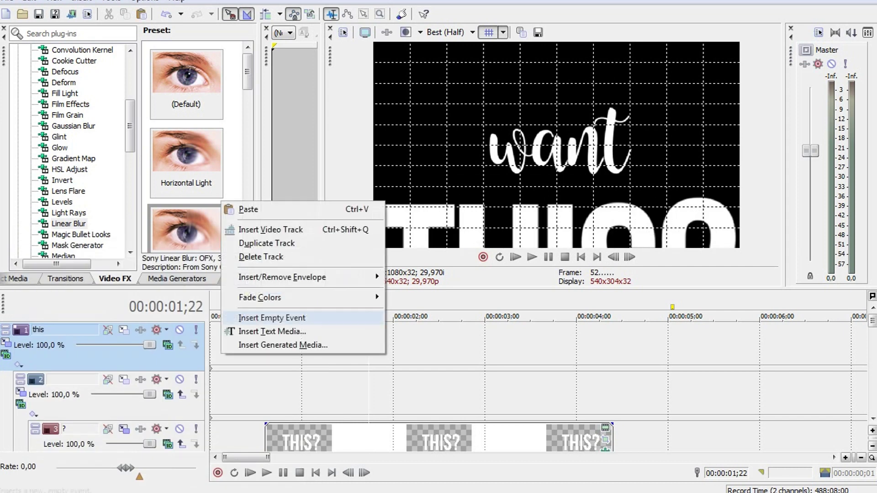
pyautogui.click(255, 229)
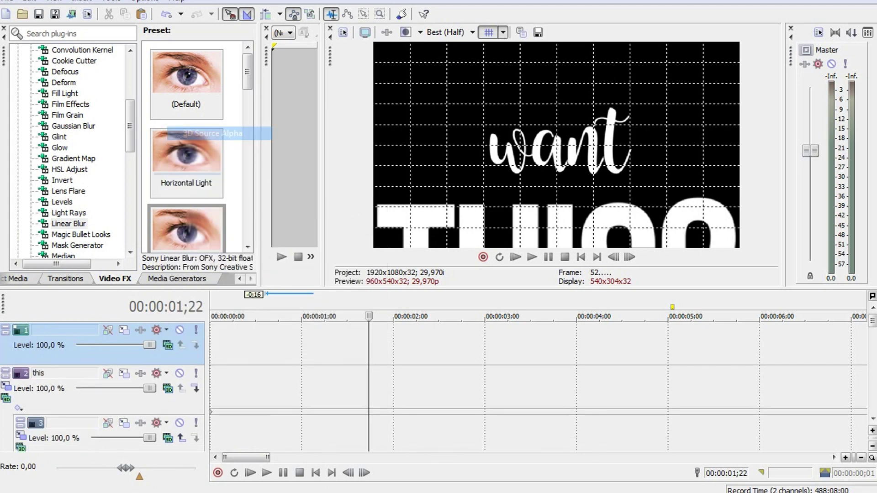
pyautogui.doubleClick(63, 330)
pyautogui.write('want this')
pyautogui.press('Return')
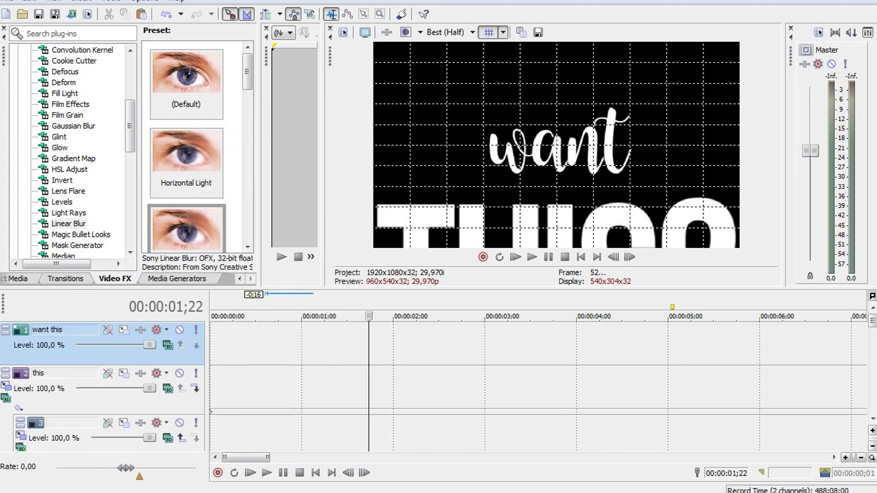
# Nest the "this" track under "want this" and return its letter groups to being compositing children of "this".
pyautogui.press('`')
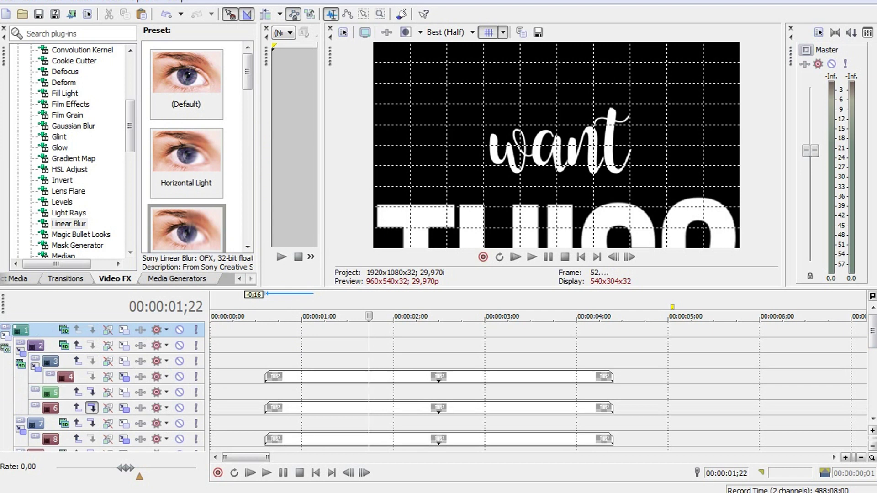
pyautogui.click(91, 407)
pyautogui.click(92, 438)
pyautogui.scroll(-5, 105, 384)
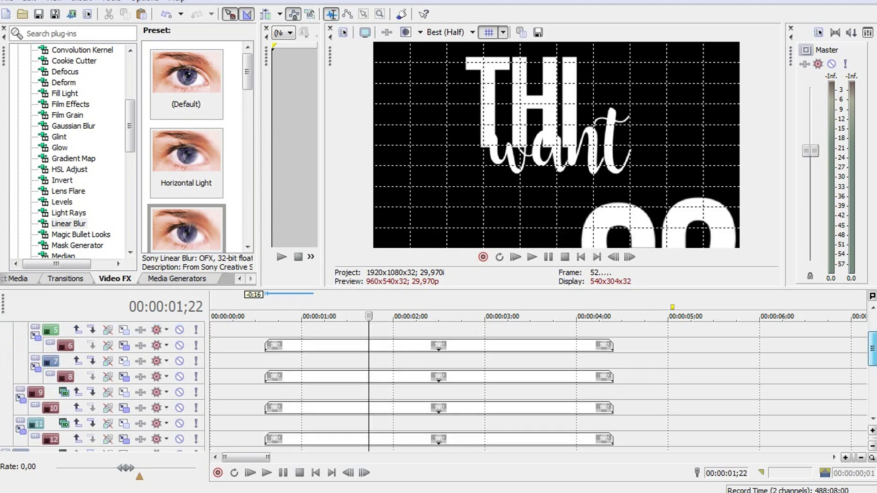
pyautogui.click(91, 392)
pyautogui.click(91, 423)
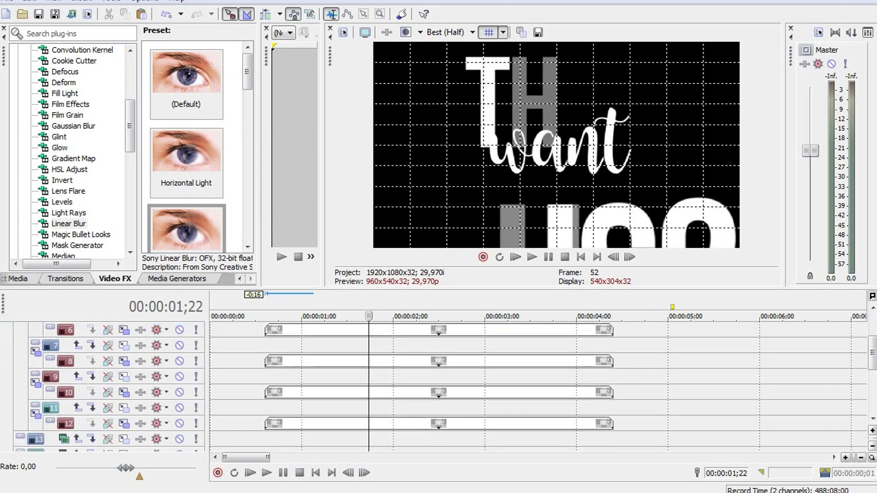
# Make the four "want" letter groups compositing children of the "want" parent track inside "want this".
pyautogui.scroll(-6, 105, 384)
pyautogui.click(92, 361)
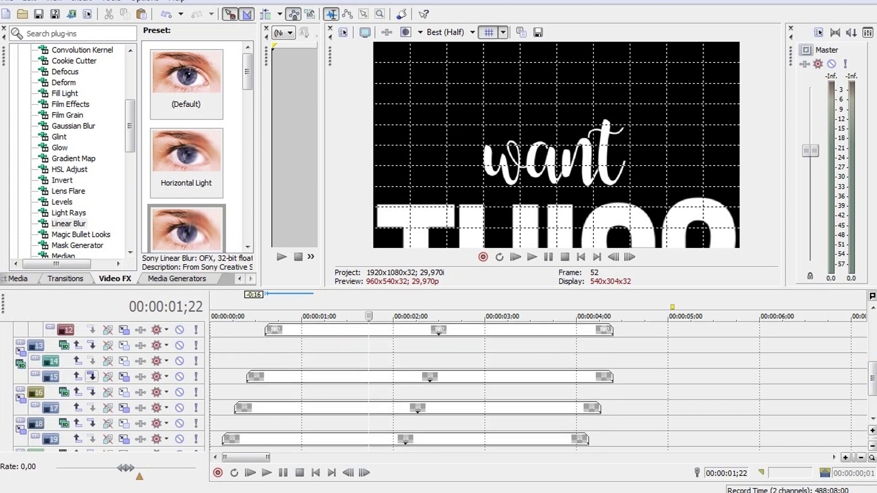
pyautogui.click(91, 392)
pyautogui.click(91, 423)
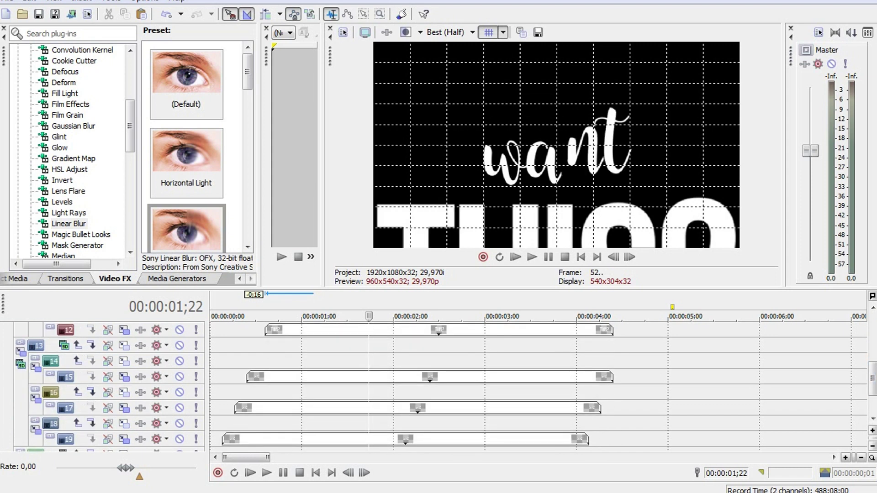
pyautogui.scroll(-3, 105, 384)
pyautogui.click(91, 408)
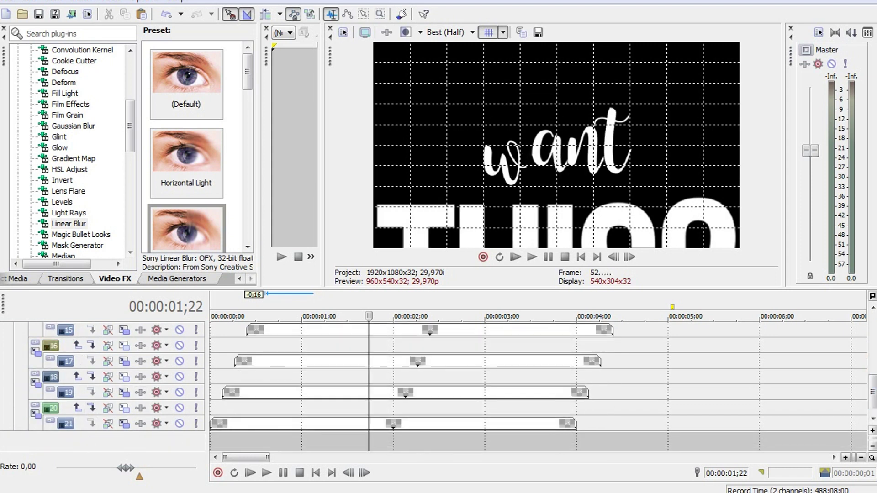
pyautogui.scroll(10, 105, 383)
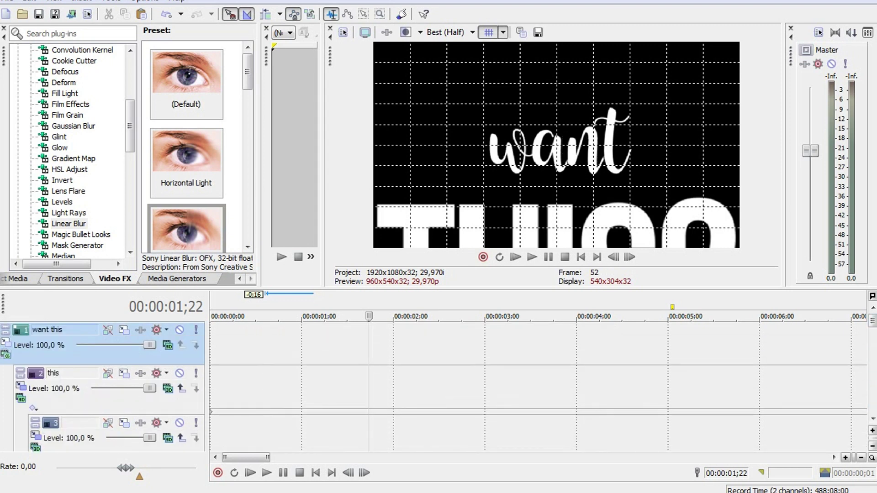
# Open the parent track motion of the "want this" track and set its starting Z position to -300.
pyautogui.click(5, 354)
pyautogui.click(27, 142)
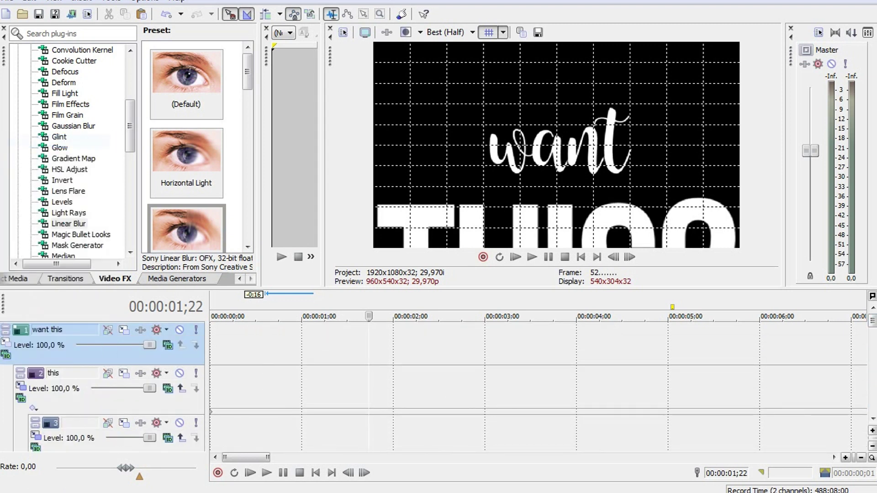
pyautogui.click(5, 343)
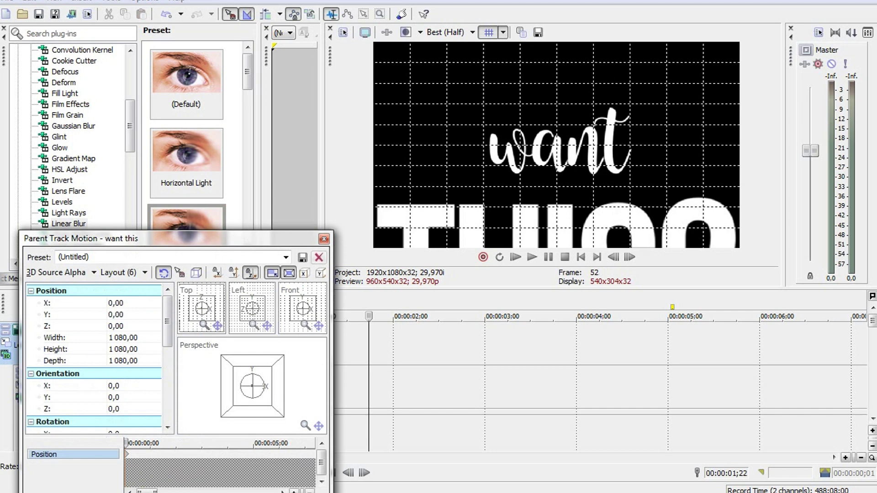
pyautogui.click(117, 326)
pyautogui.write('300')
pyautogui.press('Return')
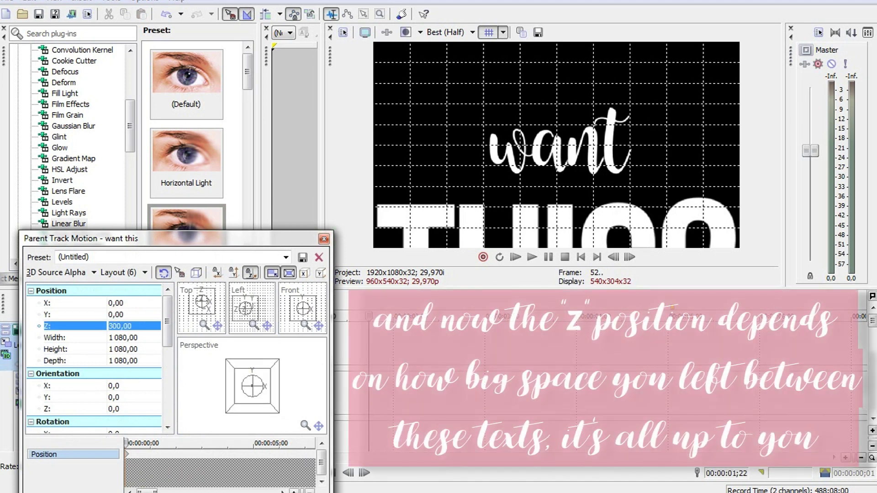
pyautogui.write('-300')
pyautogui.press('Return')
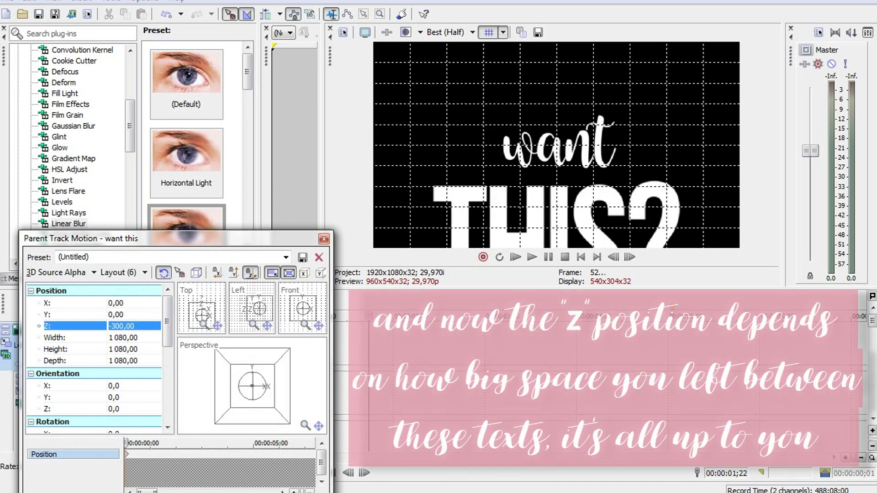
# Add a second "want this" motion keyframe shortly before the 1-second mark and set its Z position to -200.
pyautogui.click(123, 325)
pyautogui.write('-100')
pyautogui.press('Return')
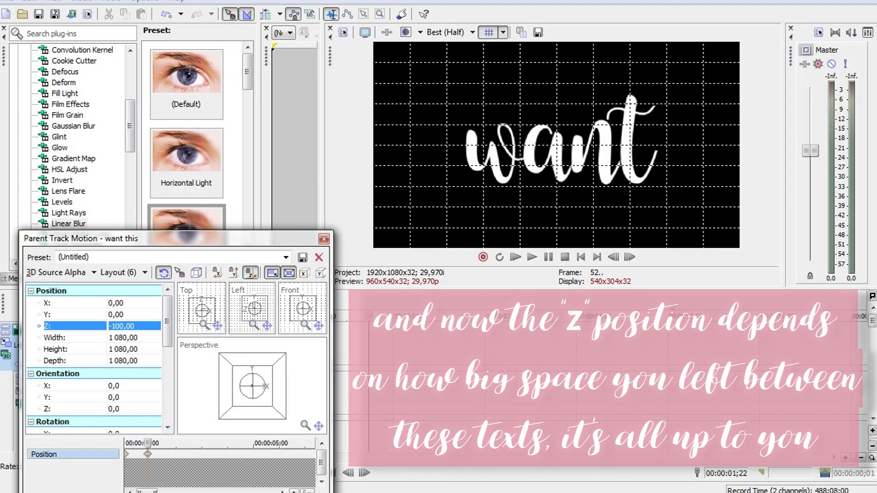
pyautogui.write('-200')
pyautogui.press('Return')
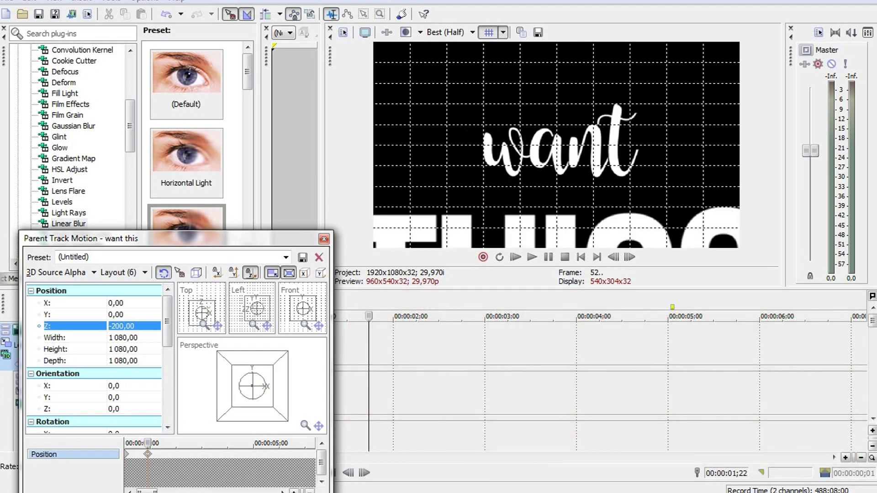
pyautogui.click(124, 326)
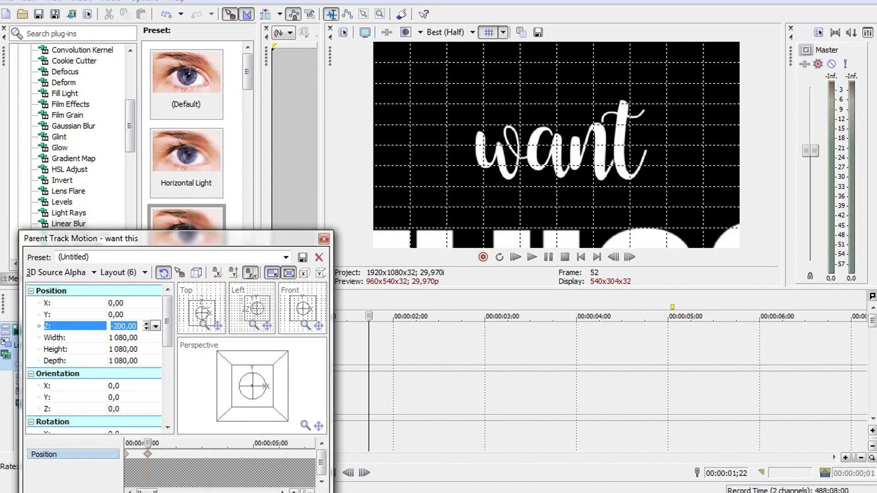
pyautogui.press('Return')
# Add a third "want this" motion keyframe near 2 seconds and set its Z position to -500.
pyautogui.doubleClick(174, 454)
pyautogui.press('Return')
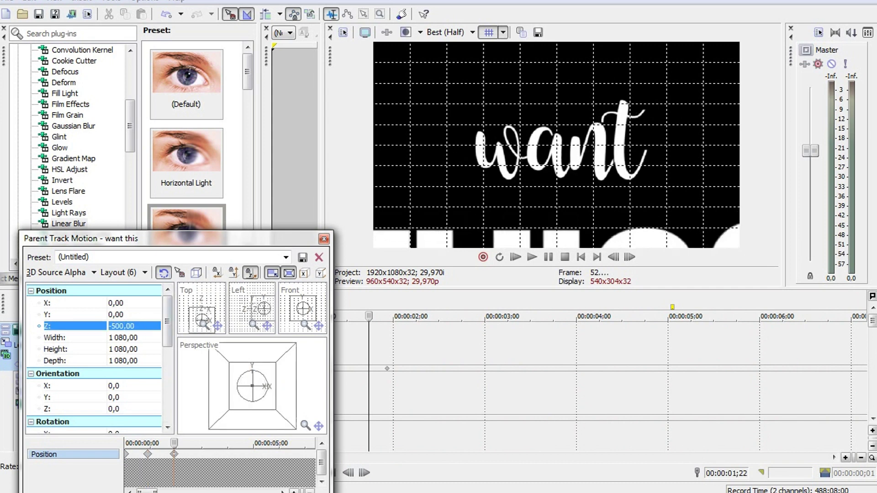
pyautogui.click(147, 454)
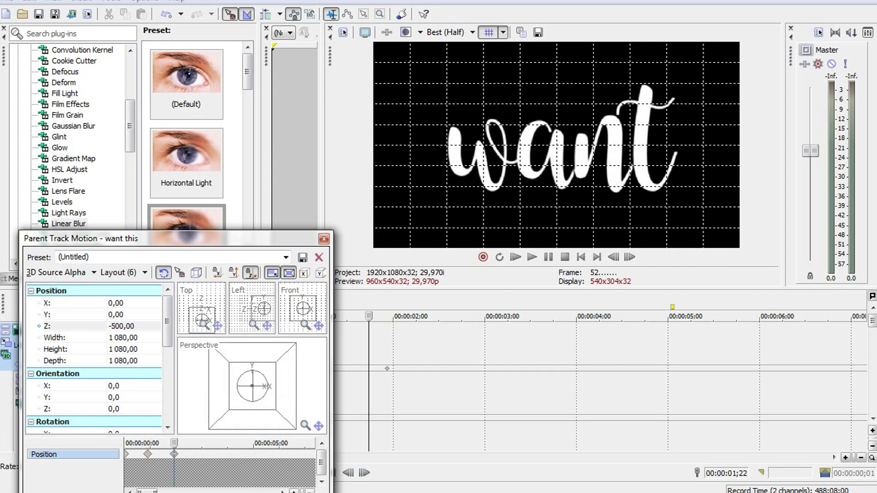
pyautogui.click(324, 239)
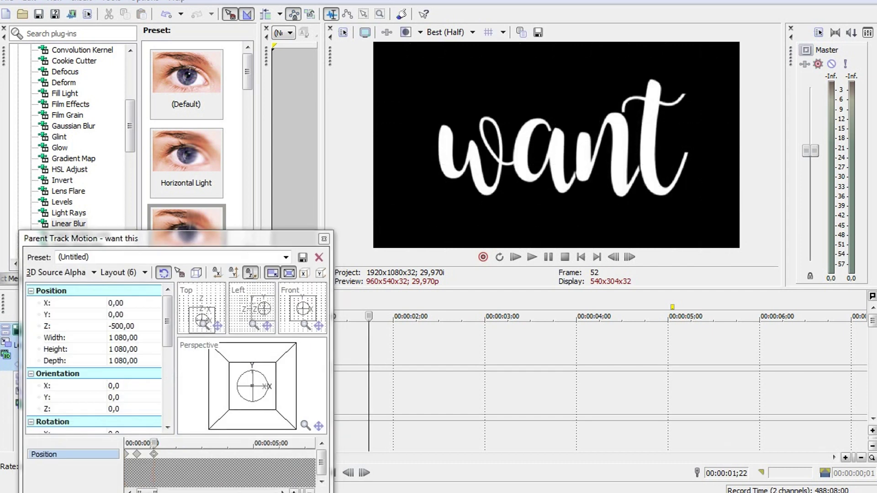
# At the third "want this" keyframe, set the Z position to 200 and raise both words to about Y 263.63.
pyautogui.doubleClick(132, 325)
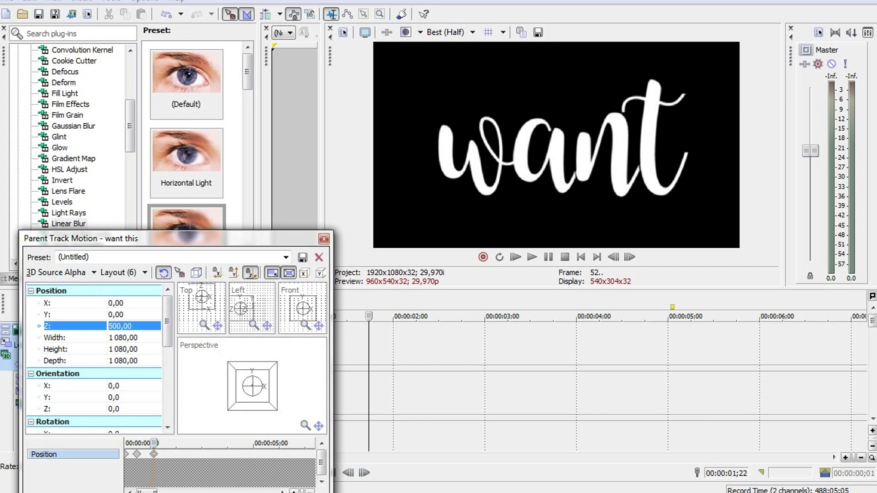
pyautogui.press('Return')
pyautogui.moveTo(252, 385); pyautogui.dragTo(253, 379)
pyautogui.hotkey('alt', 'F4')
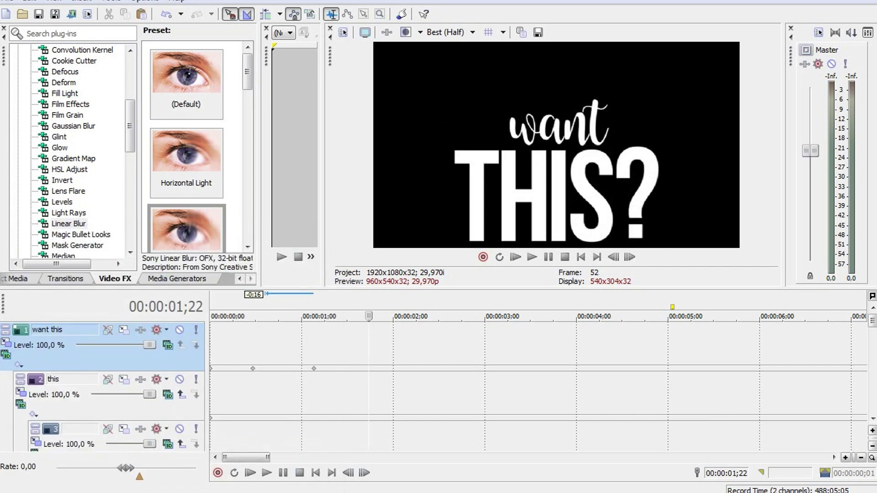
pyautogui.click(6, 342)
pyautogui.click(122, 326)
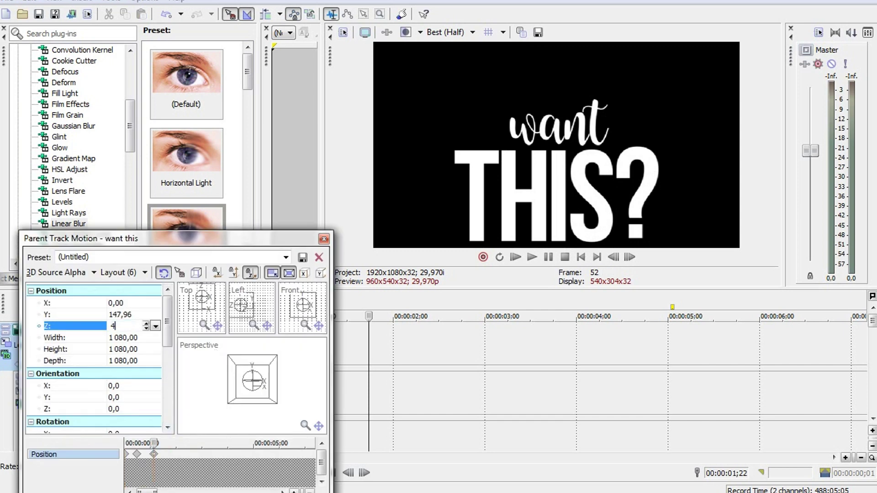
pyautogui.write('300')
pyautogui.press('Return')
pyautogui.write('200')
pyautogui.press('Return')
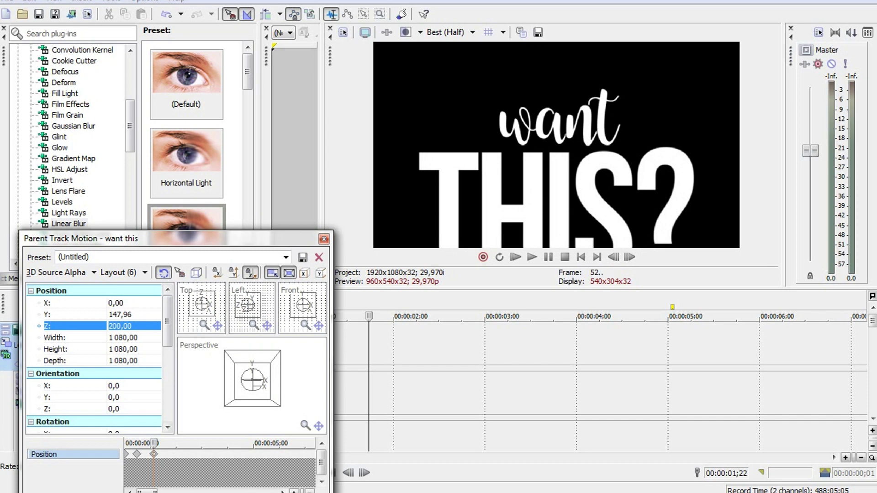
pyautogui.moveTo(252, 380); pyautogui.dragTo(252, 375)
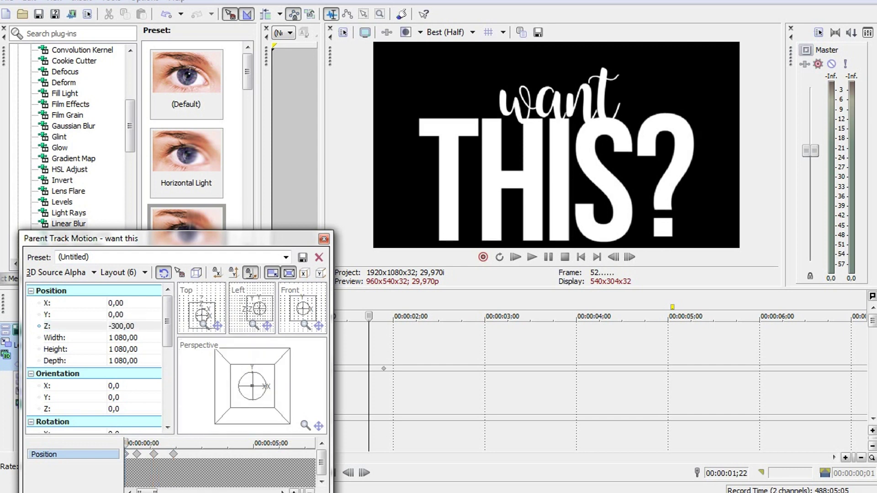
# Set the third keyframe to Z 180 and about Y 280.16, and raise the final keyframe to about Y 280.16.
pyautogui.click(154, 454)
pyautogui.press('Return')
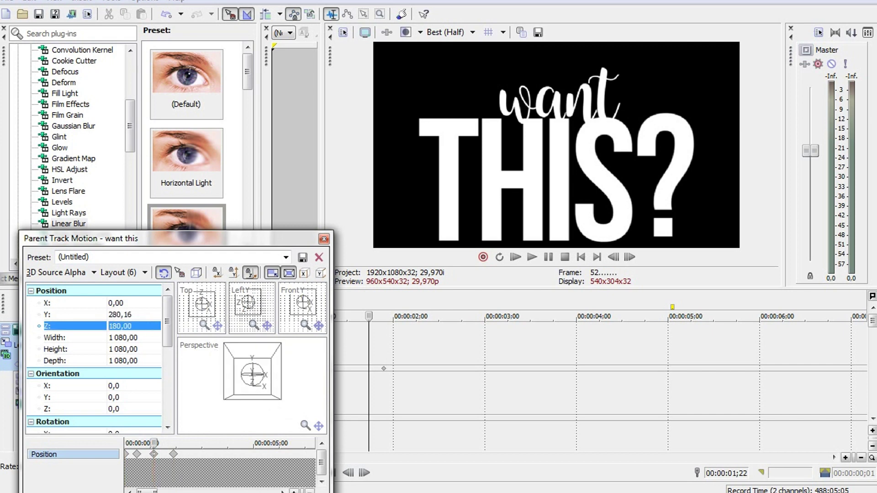
pyautogui.click(174, 454)
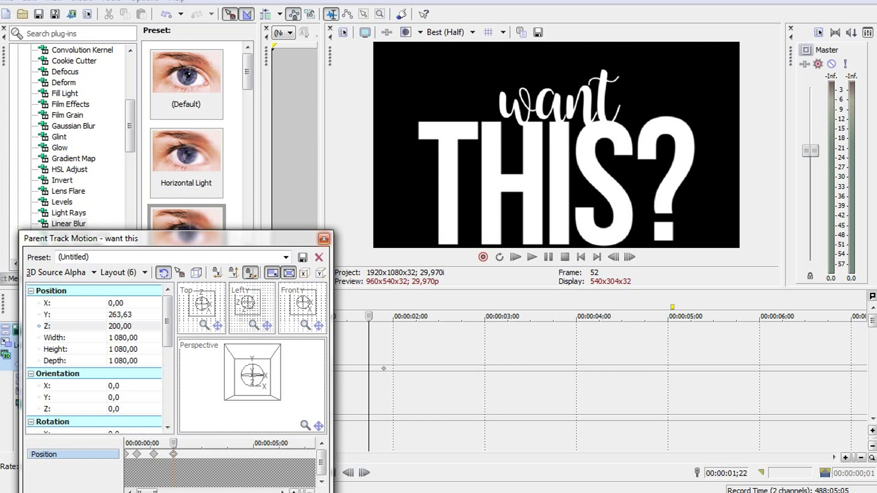
pyautogui.click(324, 239)
pyautogui.click(314, 369)
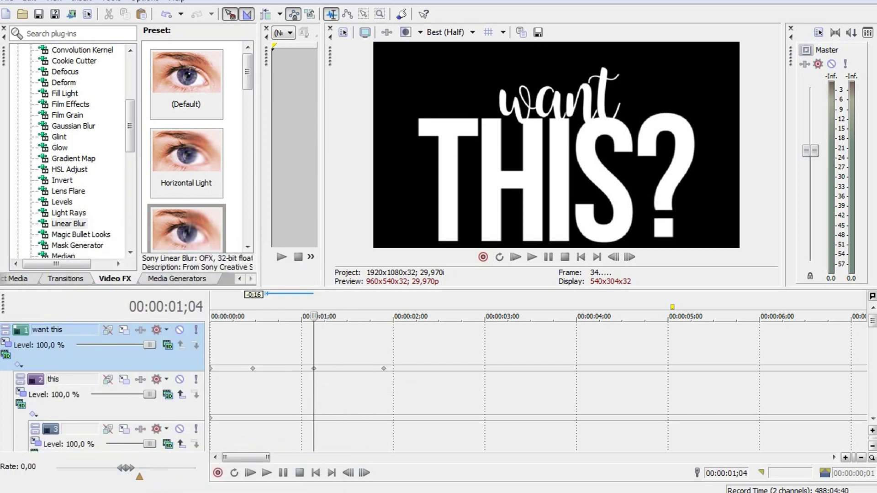
# Raise the text to about Y 312.95 at the third keyframe and change the interpolation type of the "want this" keyframes.
pyautogui.click(124, 329)
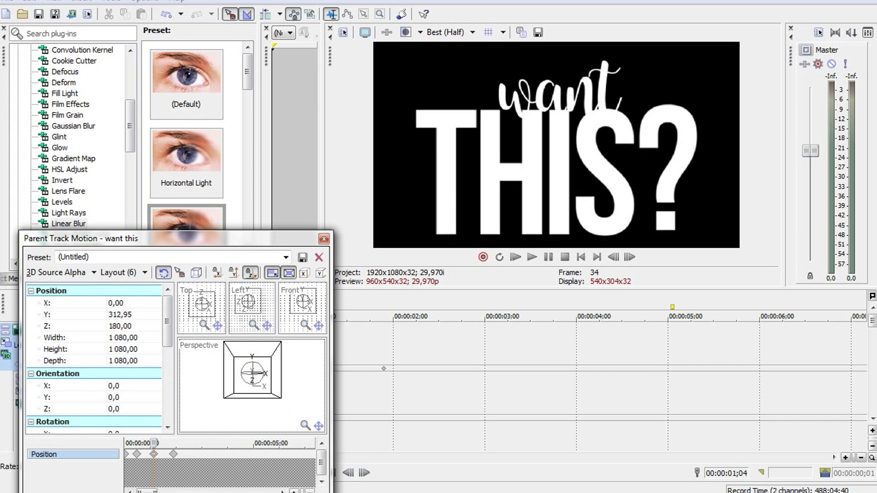
pyautogui.click(174, 453)
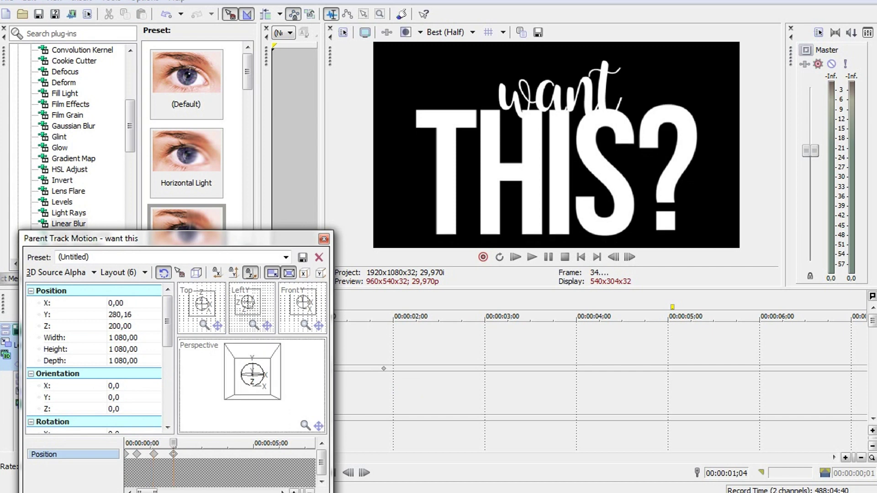
pyautogui.rightClick(135, 454)
pyautogui.click(150, 401)
pyautogui.click(323, 239)
# Set the preview quality to Draft (Auto) and move the second "want this" keyframe to about 00:00:00;18, where "THIS?" starts.
pyautogui.click(472, 32)
pyautogui.click(516, 47)
pyautogui.scroll(-5, 311, 388)
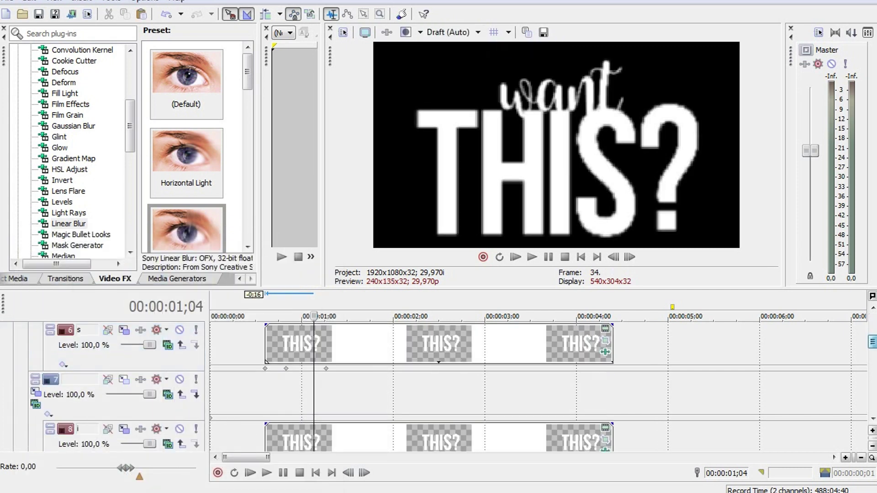
pyautogui.click(264, 316)
pyautogui.scroll(5, 311, 388)
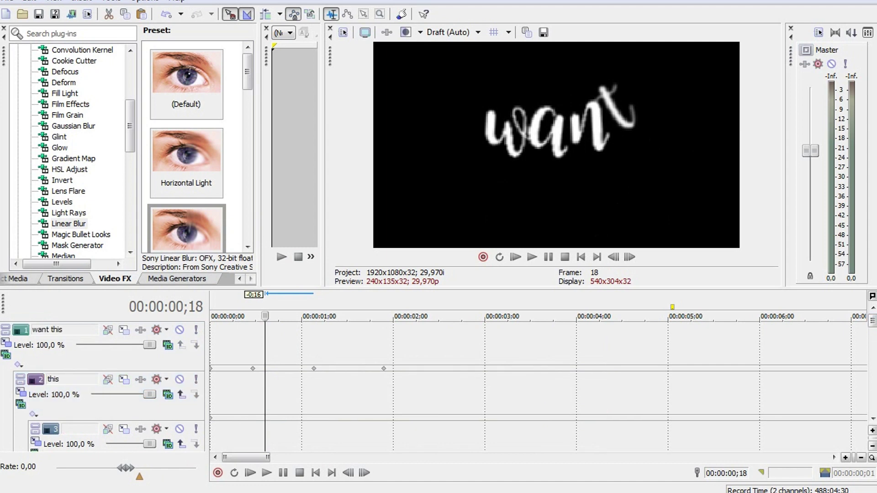
pyautogui.press('space')
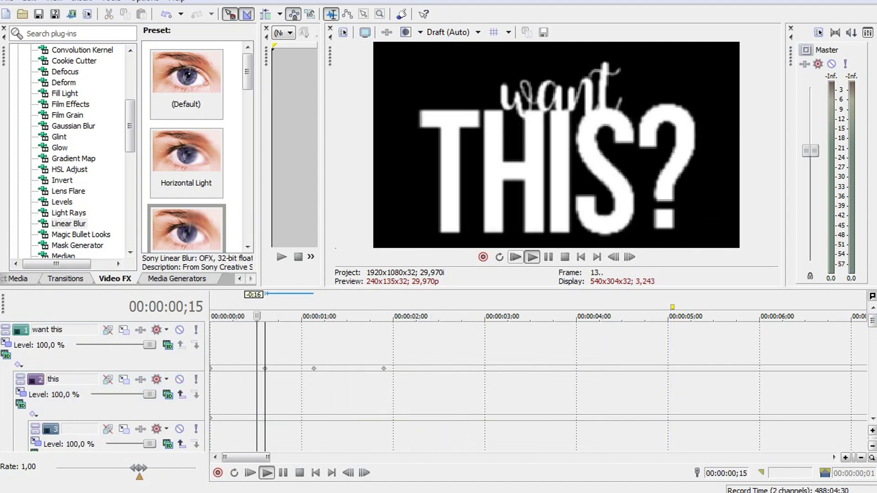
# Move the third "want this" keyframe to about 00:00:01;01 and play the opening two seconds as a loop.
pyautogui.press('Return')
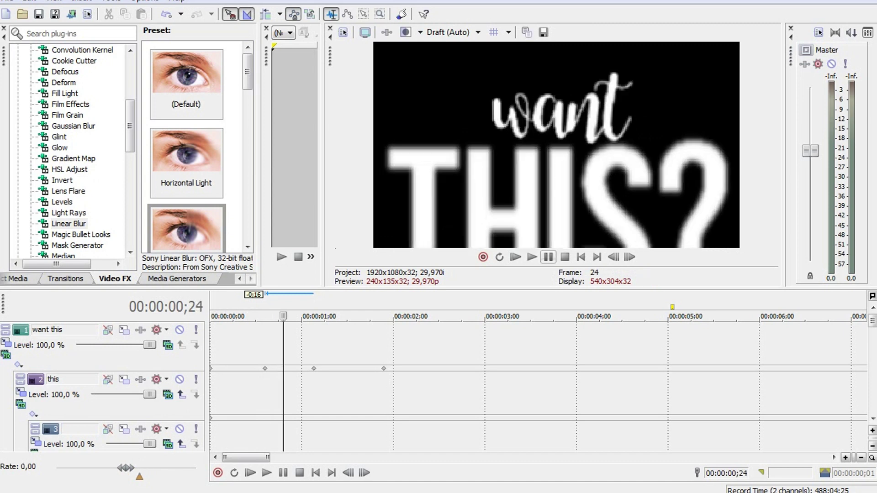
pyautogui.press('Return')
pyautogui.press('Return')
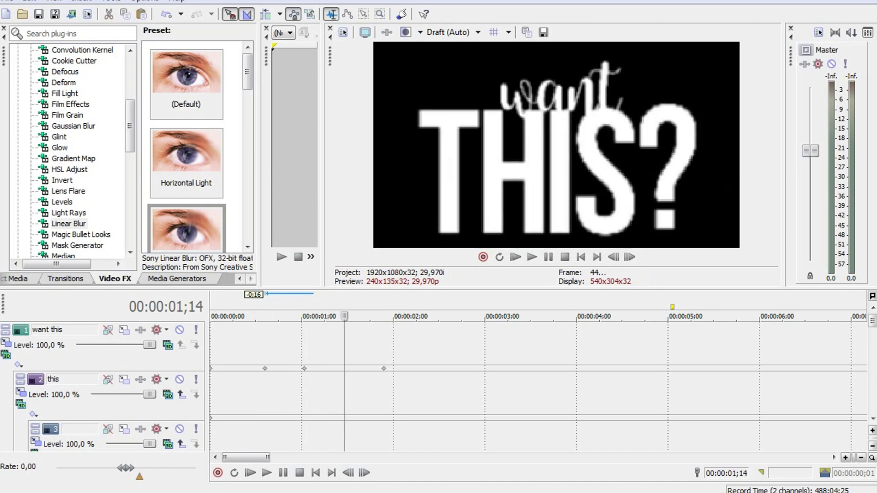
pyautogui.click(515, 257)
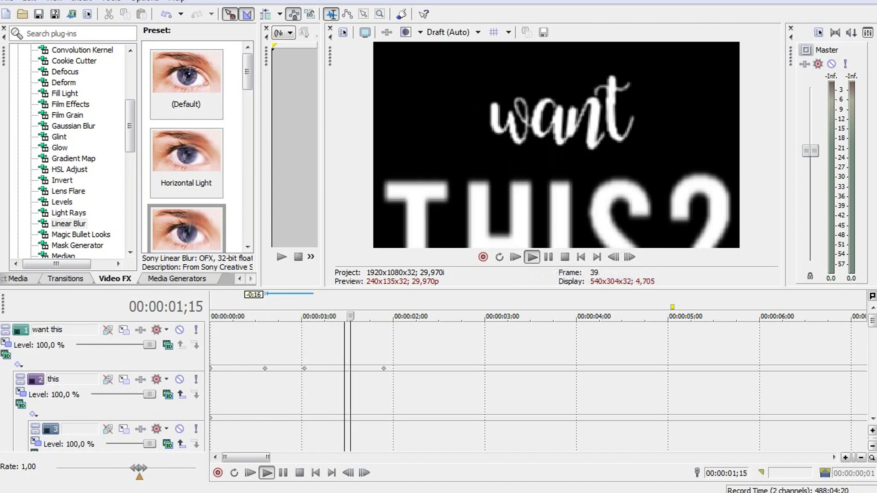
pyautogui.press('q')
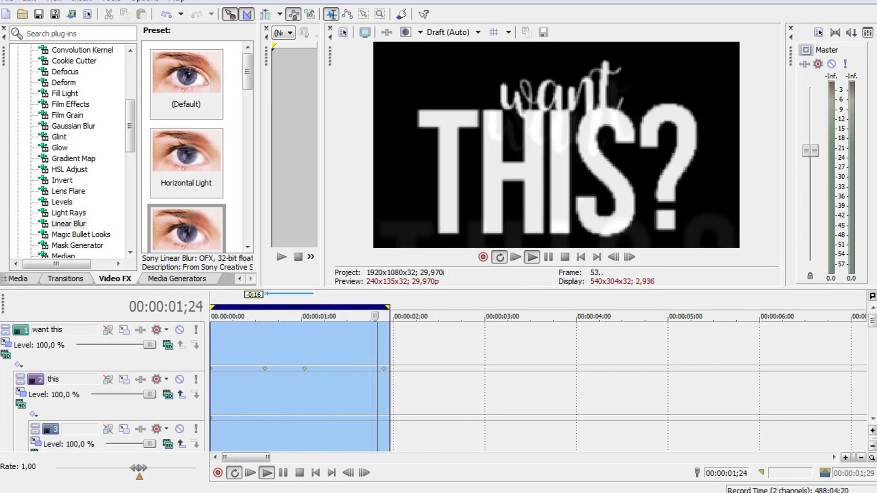
# Set Y to about 296.55 at the third keyframe and 313.21 at the last, and shift the third to about 00:00:00;28.
pyautogui.press('Return')
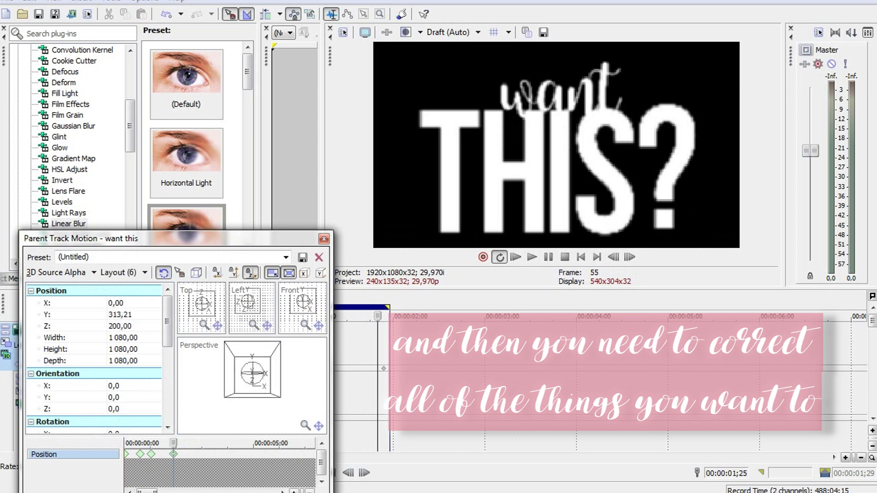
pyautogui.click(150, 443)
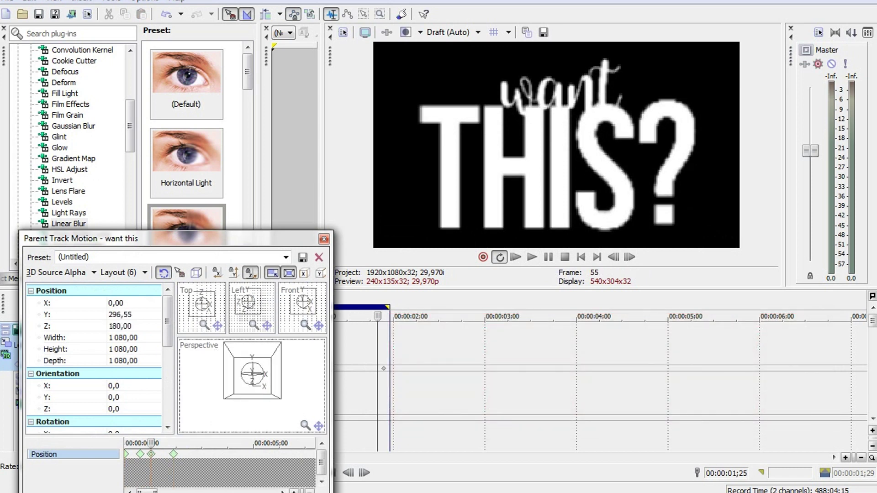
pyautogui.press('space')
pyautogui.press('Escape')
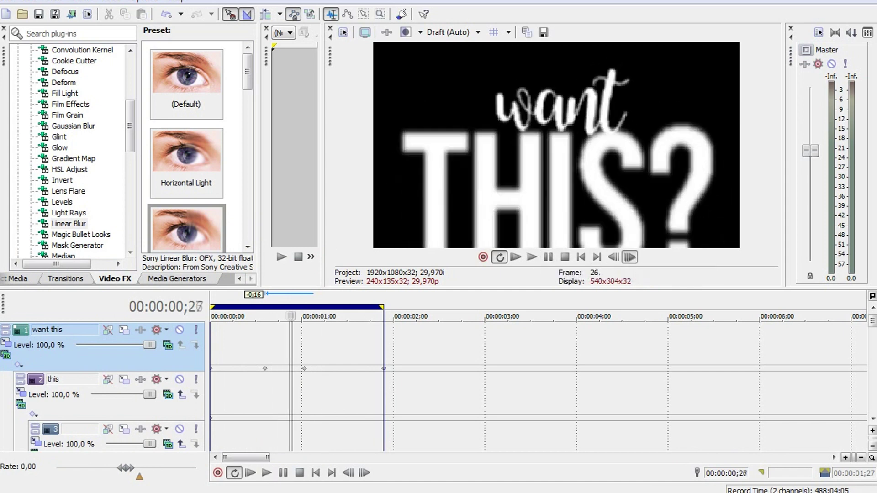
pyautogui.press('space')
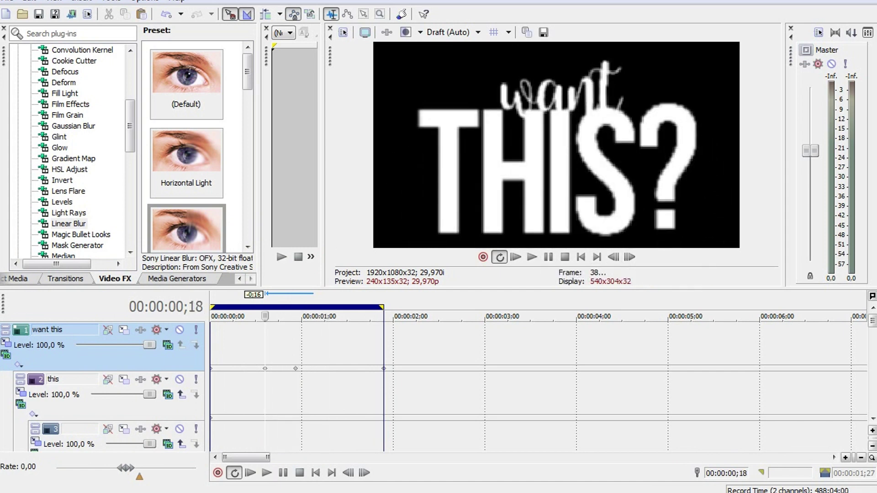
# Step frame by frame from 00:00:00;18 to 00:00:01;01 to check the move from "want" to "THIS?".
pyautogui.click(629, 257)
pyautogui.click(629, 257)
pyautogui.click(629, 257)
pyautogui.click(629, 257)
pyautogui.click(629, 257)
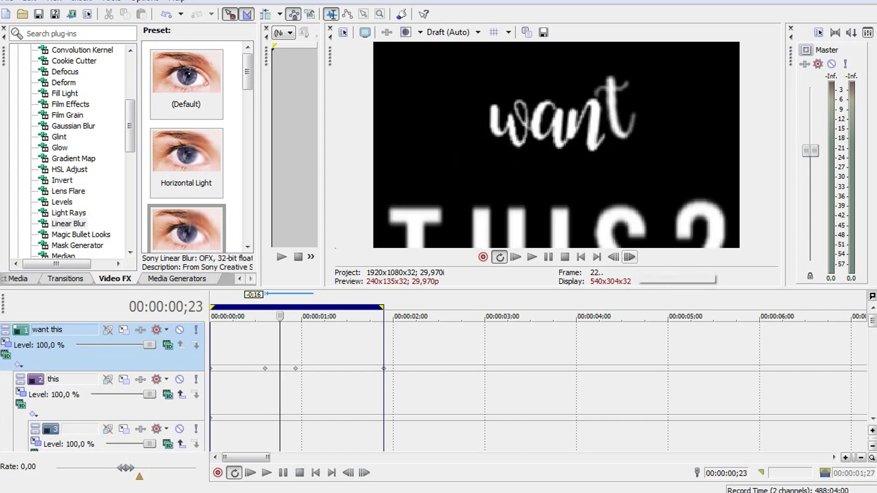
pyautogui.click(629, 257)
pyautogui.click(629, 257)
pyautogui.click(629, 257)
pyautogui.click(629, 257)
pyautogui.click(629, 257)
pyautogui.click(630, 257)
pyautogui.click(629, 257)
pyautogui.click(630, 257)
# Angle the "want this" text slightly around its Y axis at the third keyframe, with Y rotation at 0 on the final keyframe.
pyautogui.click(6, 342)
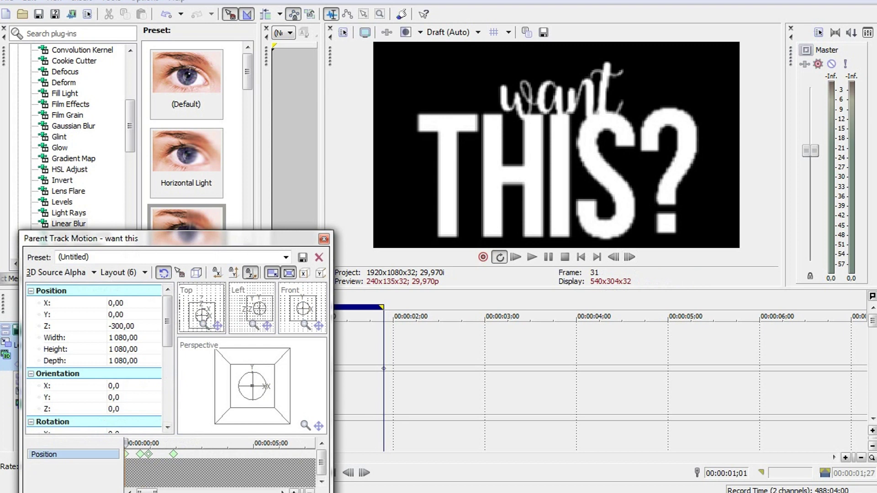
pyautogui.click(149, 453)
pyautogui.moveTo(252, 374); pyautogui.dragTo(264, 366)
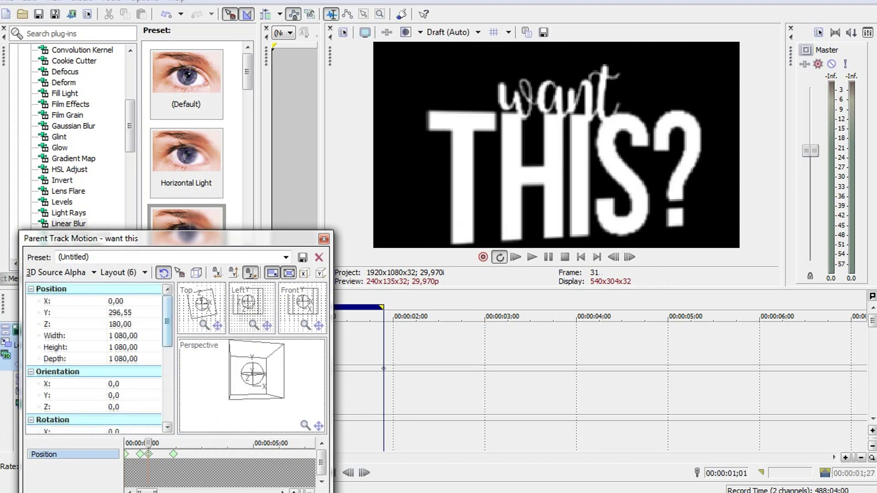
pyautogui.scroll(-2, 93, 359)
pyautogui.click(133, 376)
pyautogui.write('0')
pyautogui.press('Return')
pyautogui.click(173, 454)
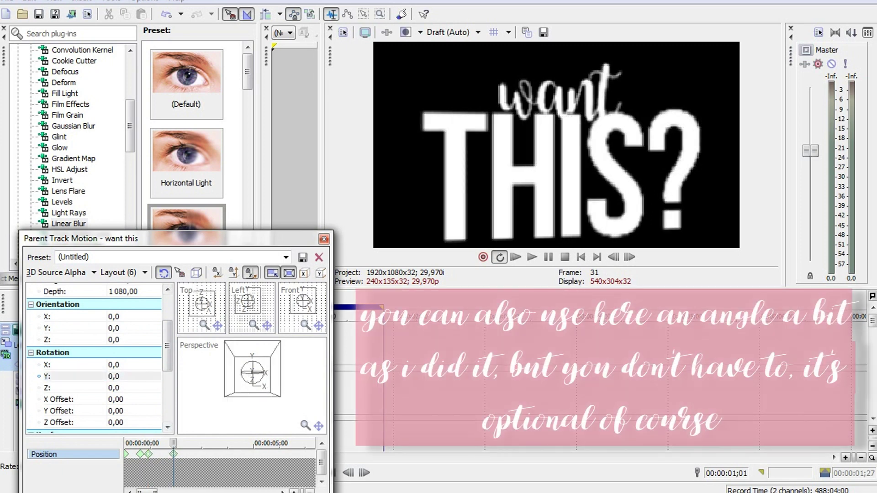
# Set the Y rotation of the "want this" parent motion to 8,0 at the last keyframe and play the animation.
pyautogui.click(148, 454)
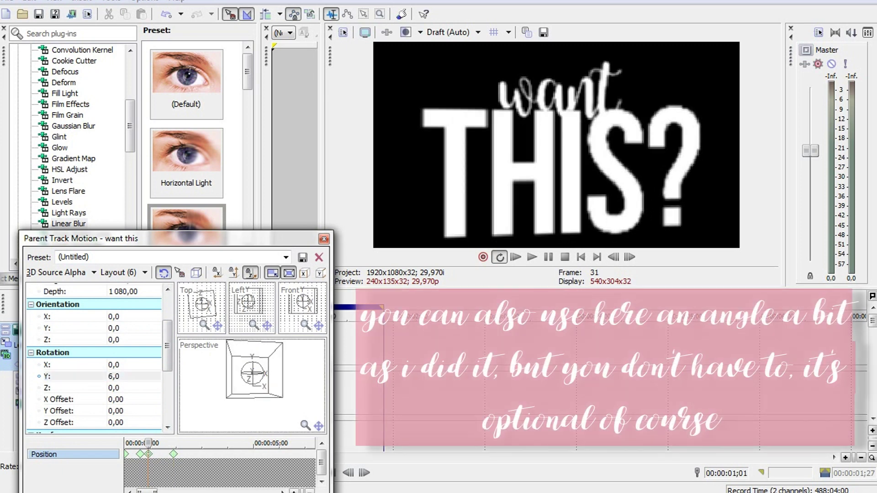
pyautogui.click(174, 453)
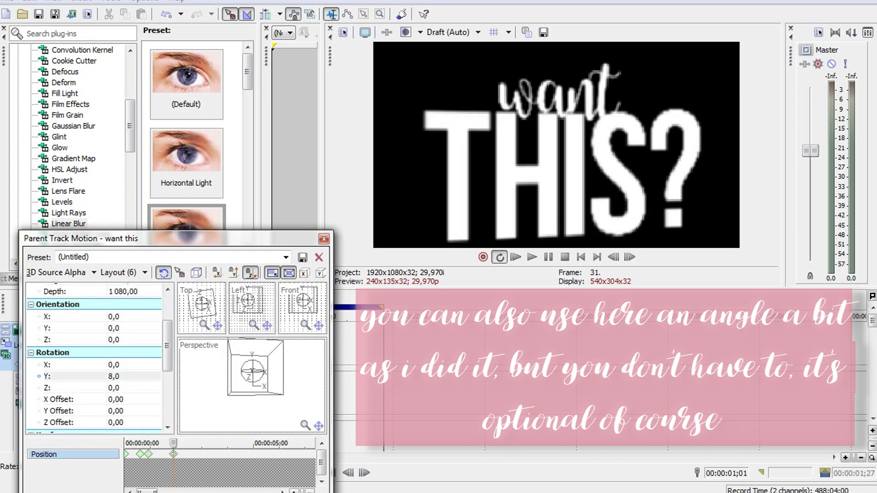
pyautogui.press('space')
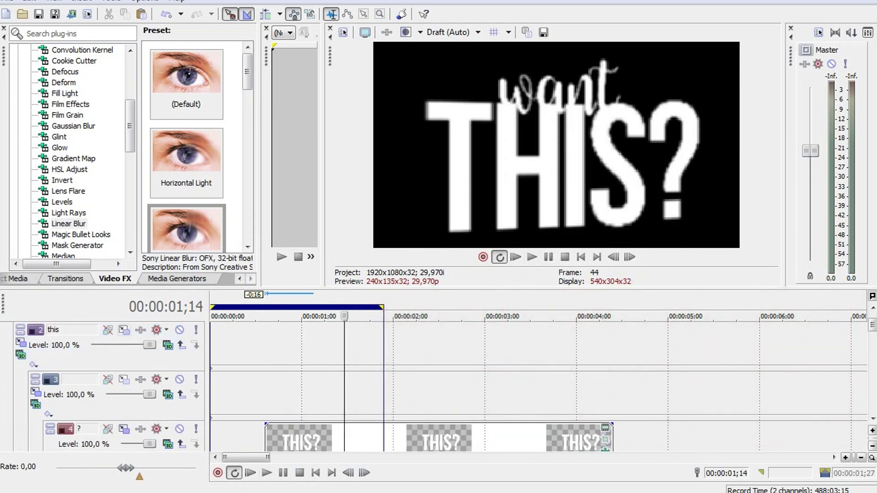
# Raise the "want this" parent track to a Y position of about 312,95 at the third keyframe.
pyautogui.click(123, 330)
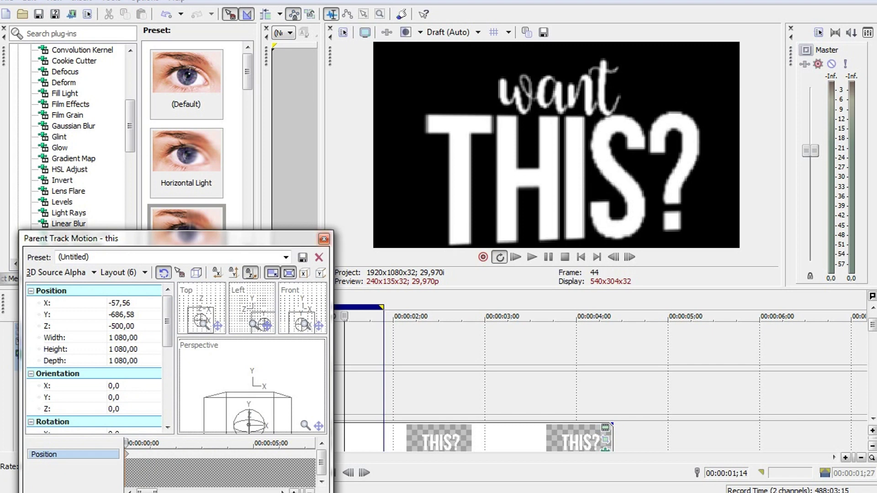
pyautogui.click(124, 330)
pyautogui.moveTo(253, 370); pyautogui.dragTo(230, 390)
pyautogui.click(148, 454)
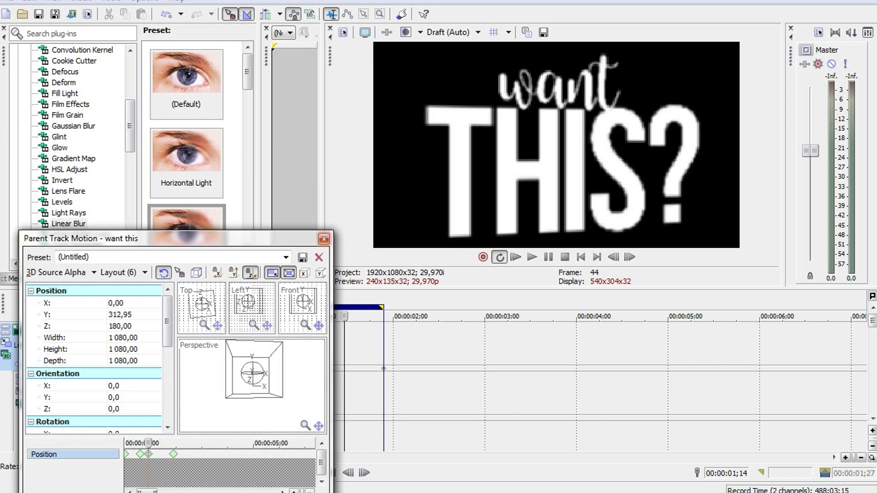
pyautogui.click(324, 239)
# Check the adjusted "want this" motion frame by frame up to 00:00:01;20 and play the loop from the start.
pyautogui.click(629, 257)
pyautogui.click(630, 257)
pyautogui.click(630, 257)
pyautogui.click(629, 257)
pyautogui.click(629, 257)
pyautogui.click(630, 256)
pyautogui.click(630, 257)
pyautogui.click(629, 256)
pyautogui.click(629, 257)
pyautogui.click(629, 256)
pyautogui.click(629, 256)
pyautogui.click(629, 256)
pyautogui.click(629, 257)
pyautogui.click(629, 257)
pyautogui.click(629, 257)
pyautogui.click(629, 257)
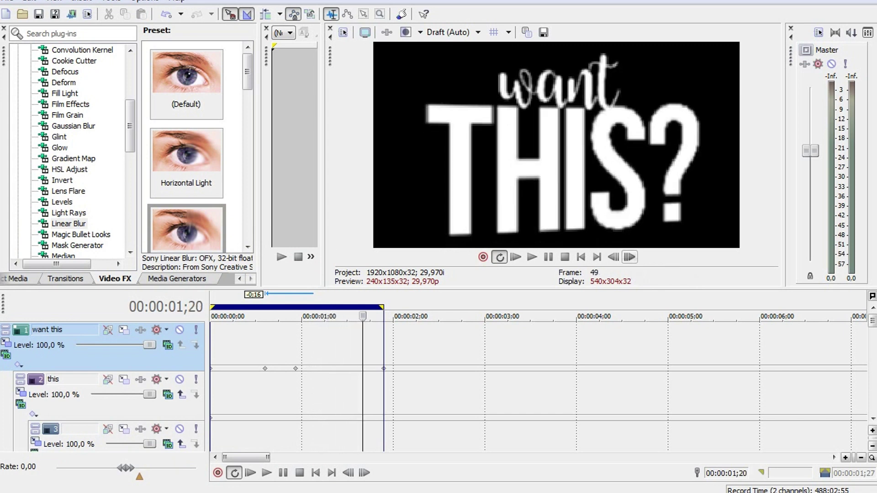
pyautogui.click(515, 257)
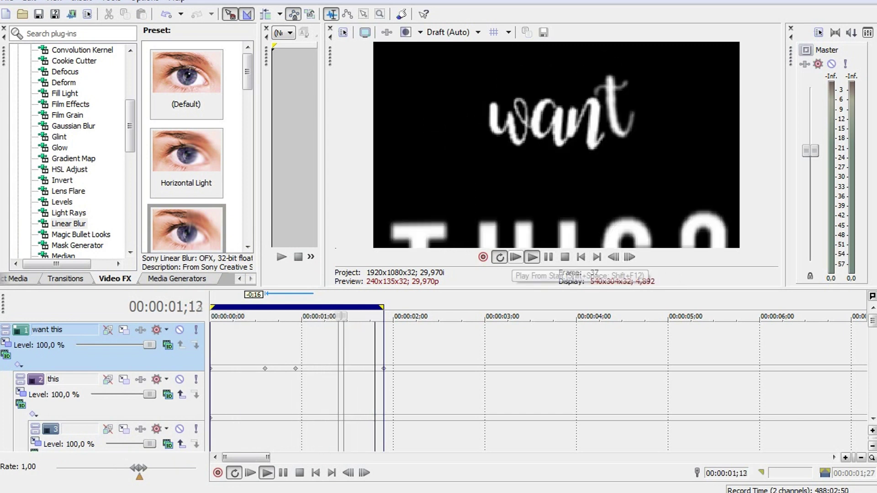
pyautogui.press('Return')
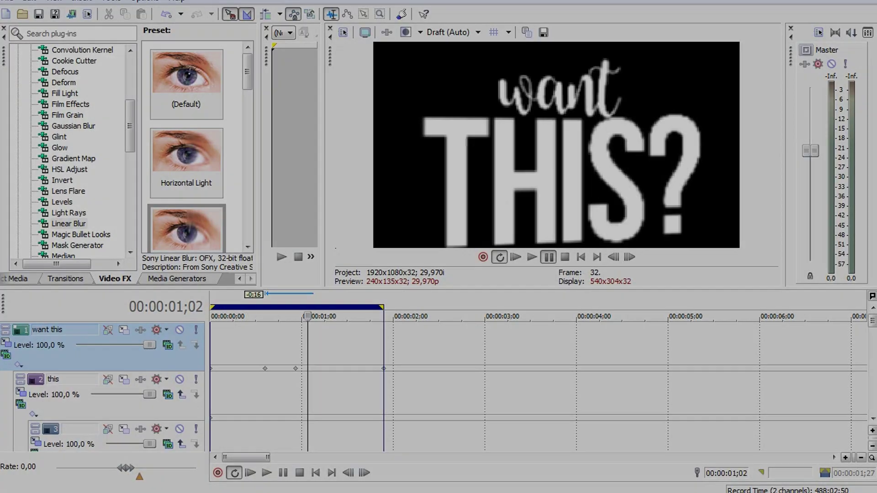